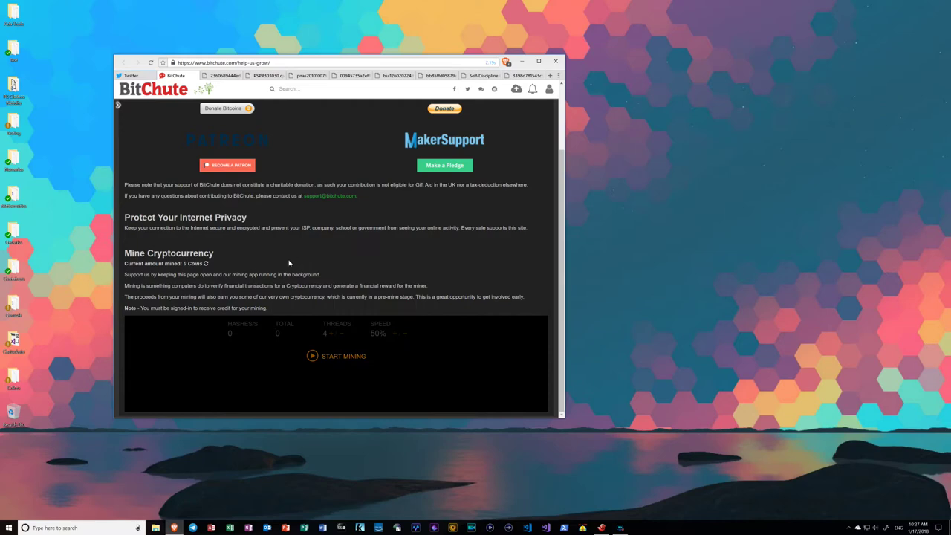
{"action": "key", "text": "super"}
{"action": "type", "text": "remote"}
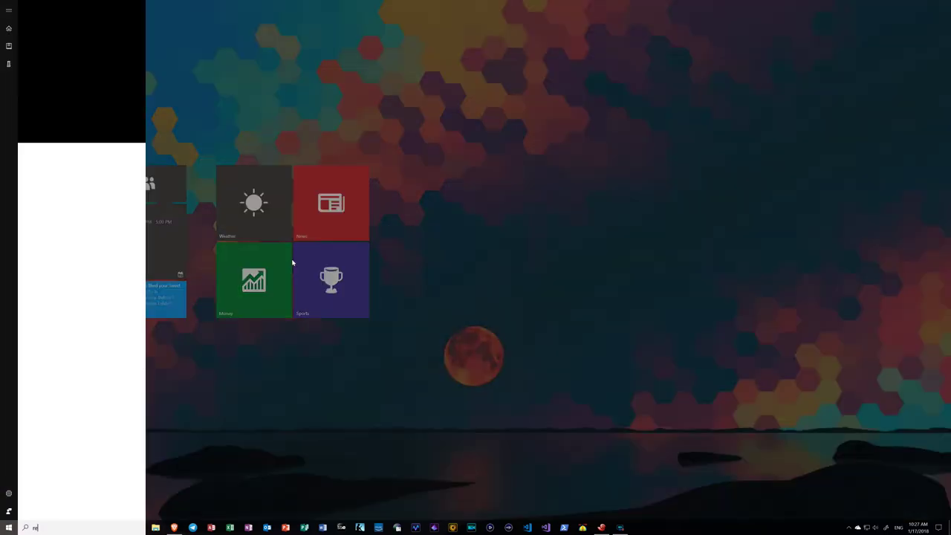
{"action": "key", "text": "Return"}
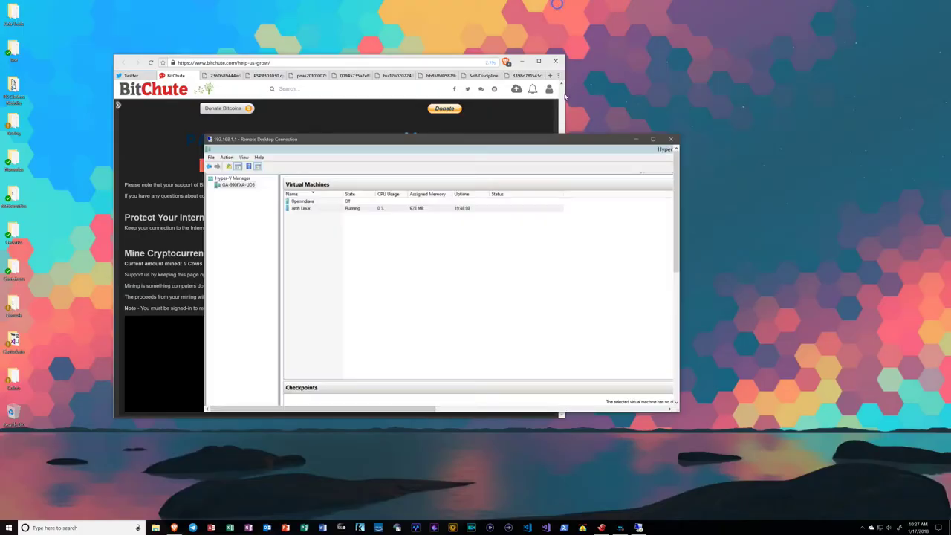
{"action": "left_click_drag", "start_coordinate": [546, 133], "coordinate": [546, 121]}
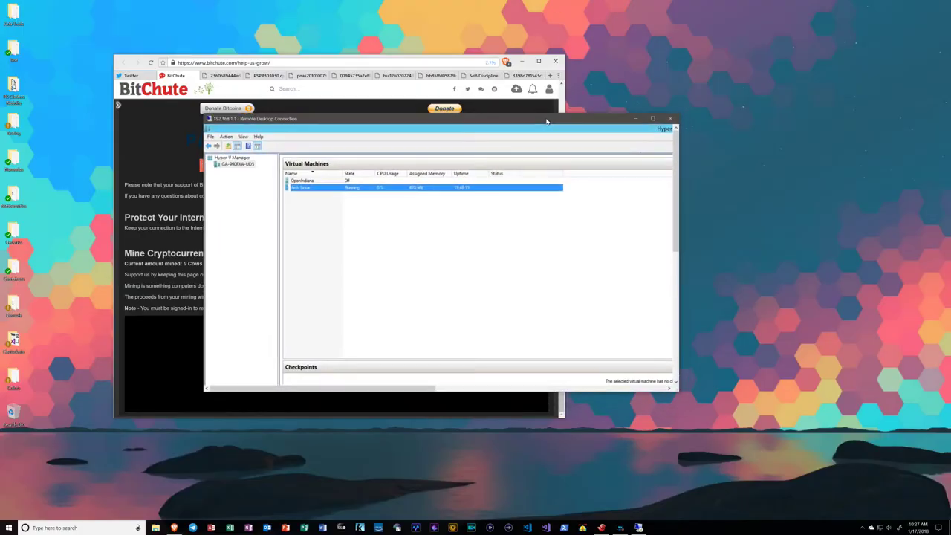
{"action": "left_click", "coordinate": [671, 119]}
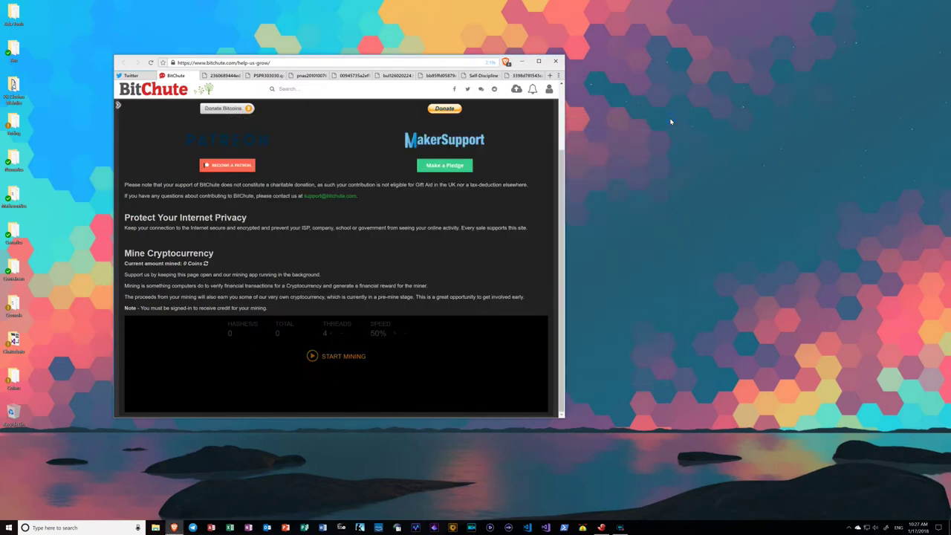
Step: Open Remote Desktop Connection, reduce the remote display size in its options, and connect to 192.168.1.1
{"action": "key", "text": "super"}
{"action": "type", "text": "remote"}
{"action": "key", "text": "Return"}
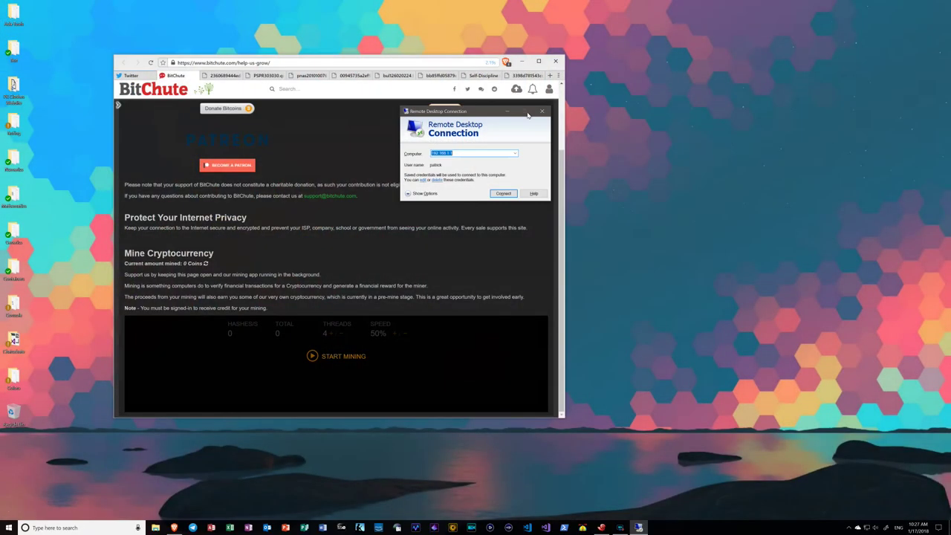
{"action": "left_click", "coordinate": [409, 194]}
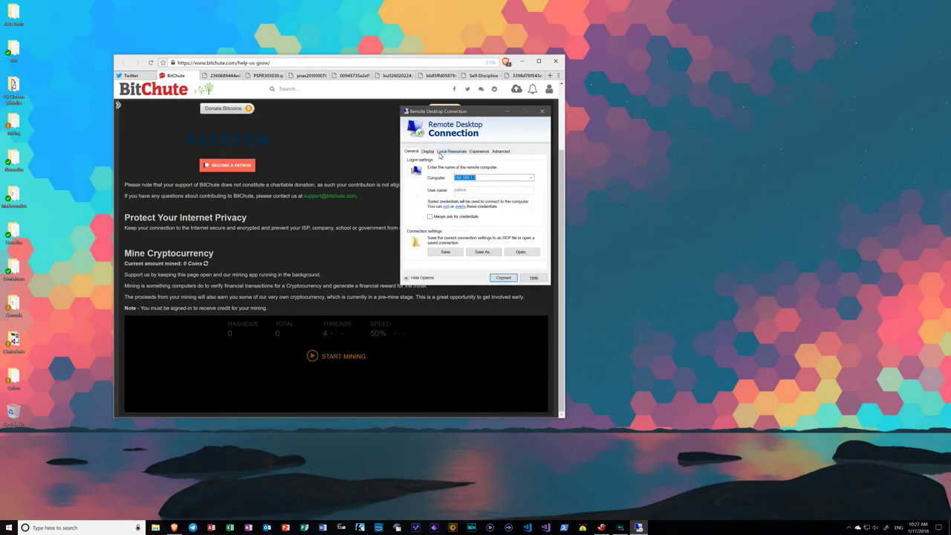
{"action": "left_click", "coordinate": [428, 151]}
{"action": "left_click_drag", "start_coordinate": [482, 184], "coordinate": [470, 184]}
{"action": "left_click", "coordinate": [502, 278]}
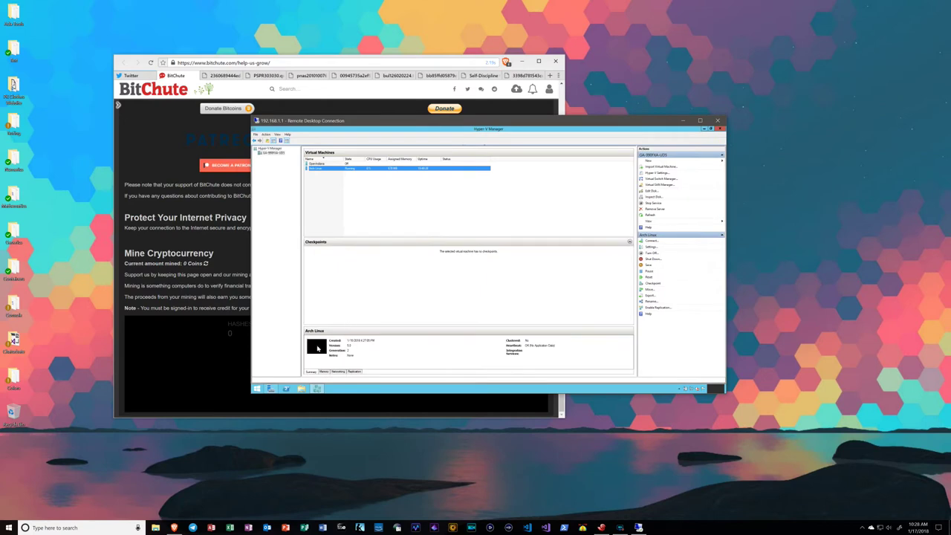
Step: Launch Internet Explorer on the remote server and maximize its window
{"action": "left_click", "coordinate": [256, 388]}
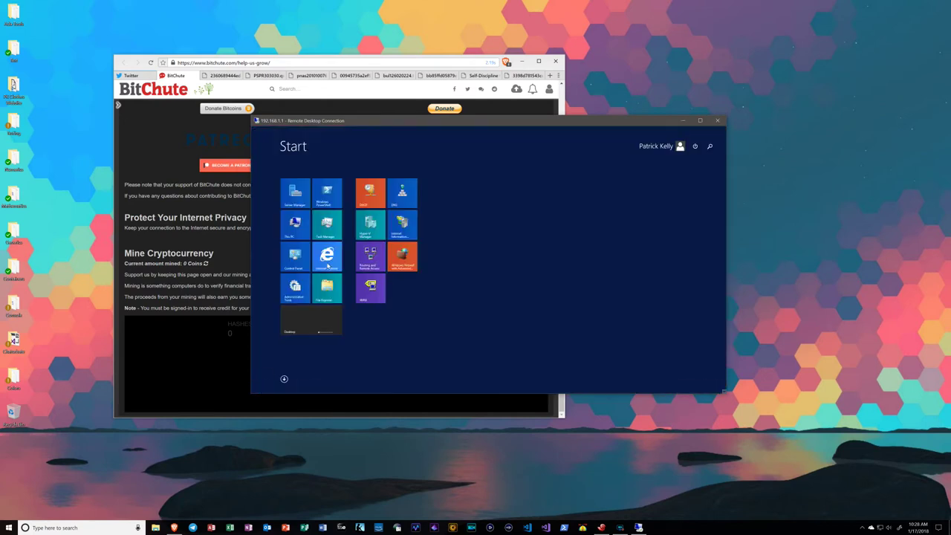
{"action": "left_click", "coordinate": [327, 256]}
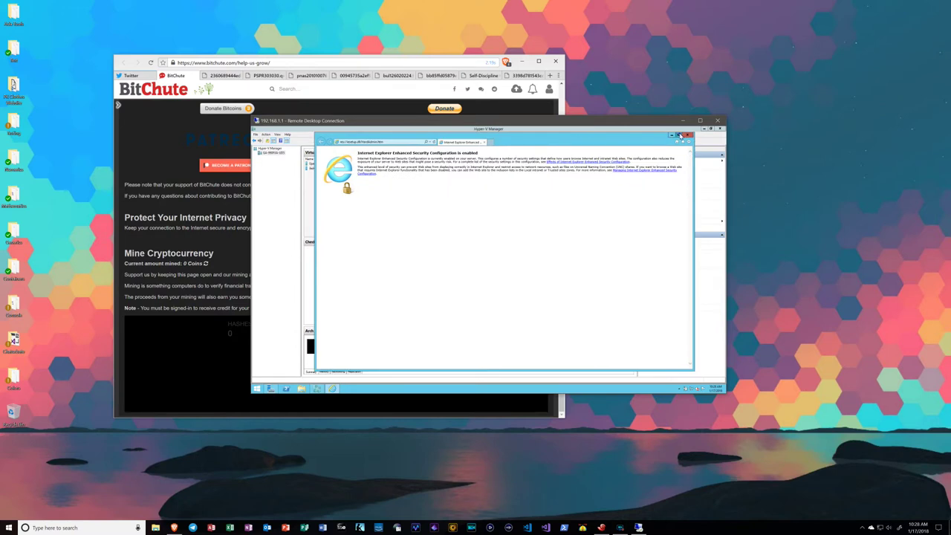
{"action": "left_click", "coordinate": [679, 135]}
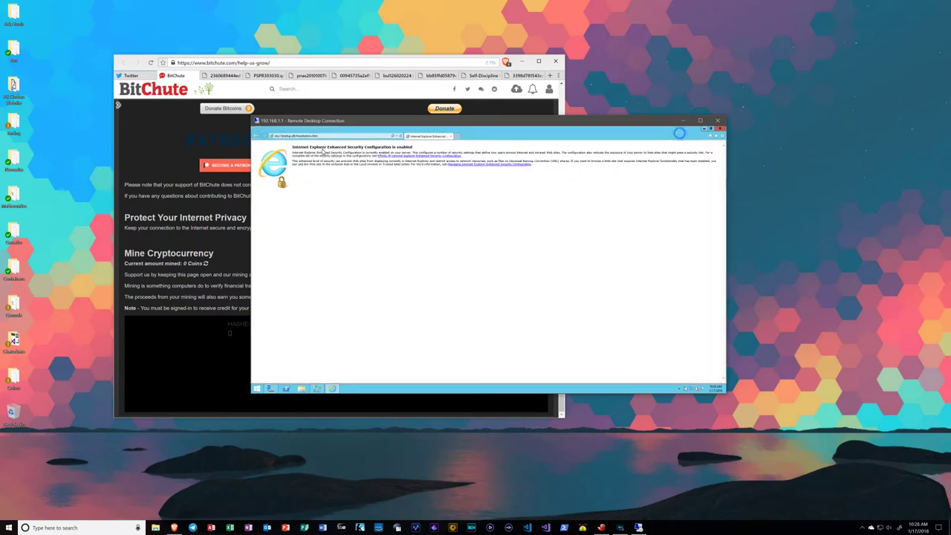
{"action": "left_click", "coordinate": [723, 136]}
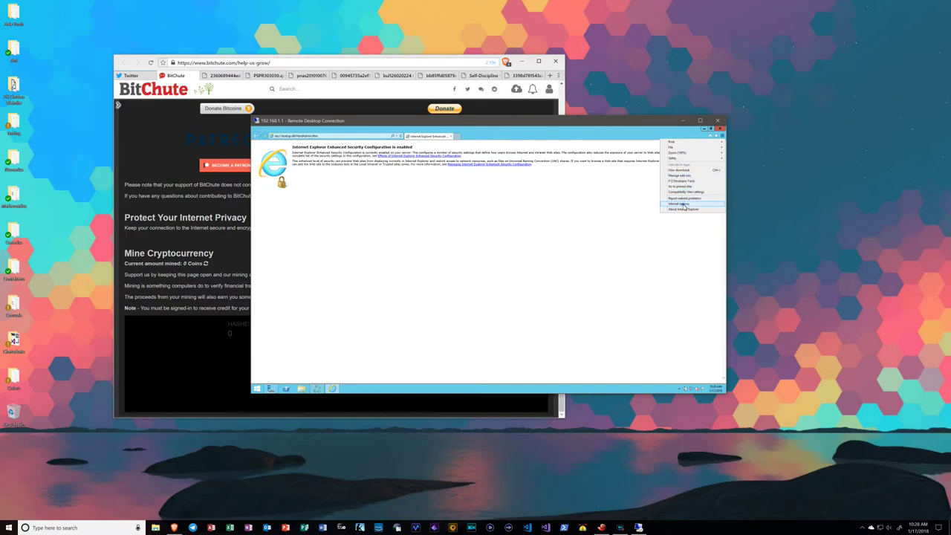
{"action": "left_click", "coordinate": [683, 204]}
{"action": "left_click", "coordinate": [335, 162]}
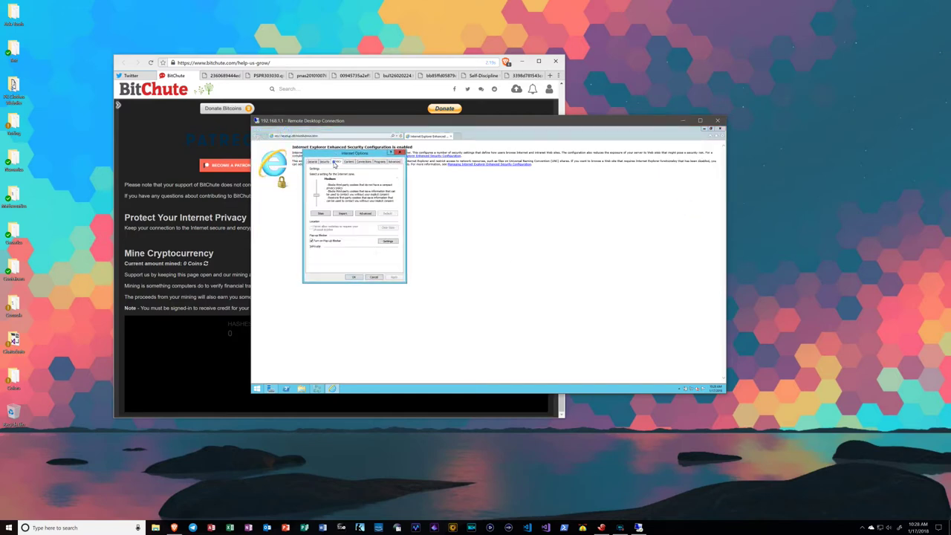
{"action": "left_click", "coordinate": [324, 161]}
{"action": "left_click", "coordinate": [359, 183]}
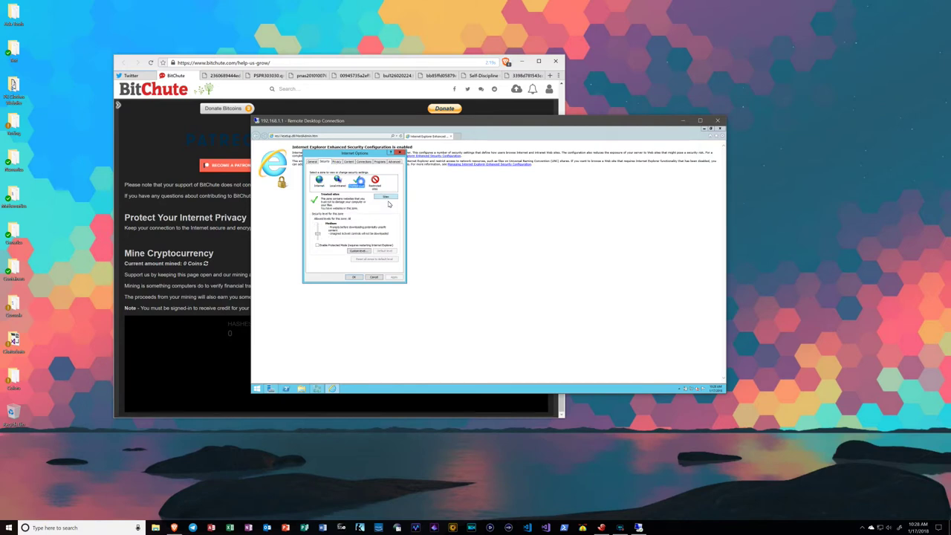
{"action": "left_click", "coordinate": [386, 197]}
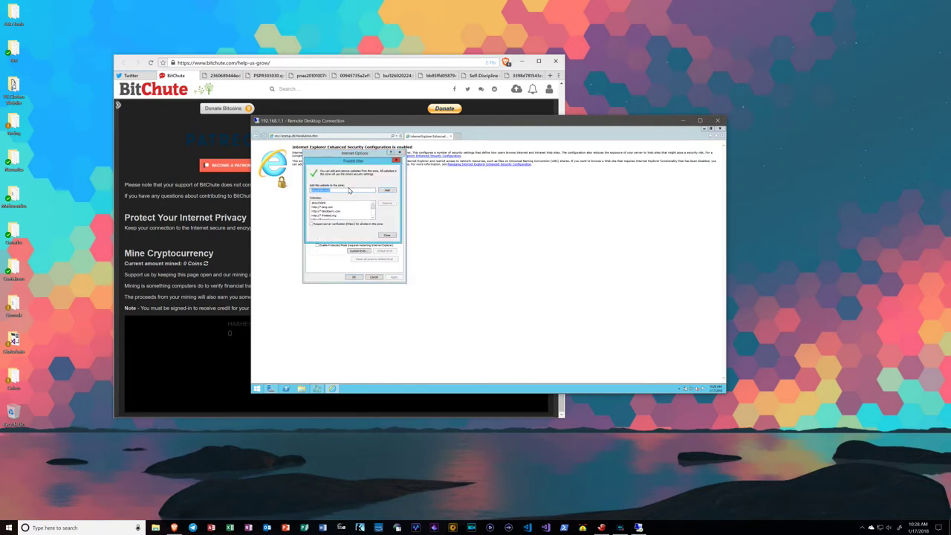
{"action": "type", "text": "https://"}
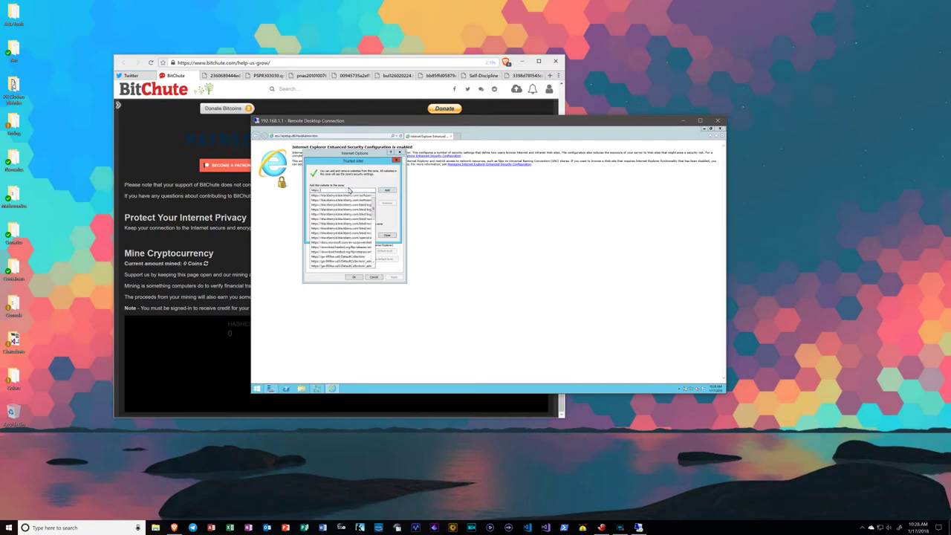
{"action": "type", "text": "*"}
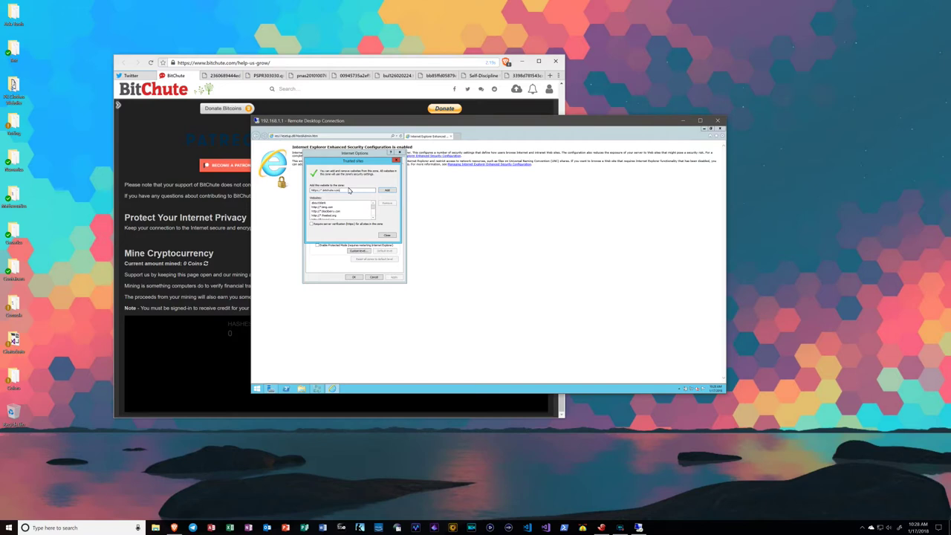
{"action": "left_click", "coordinate": [387, 191]}
{"action": "type", "text": "http"}
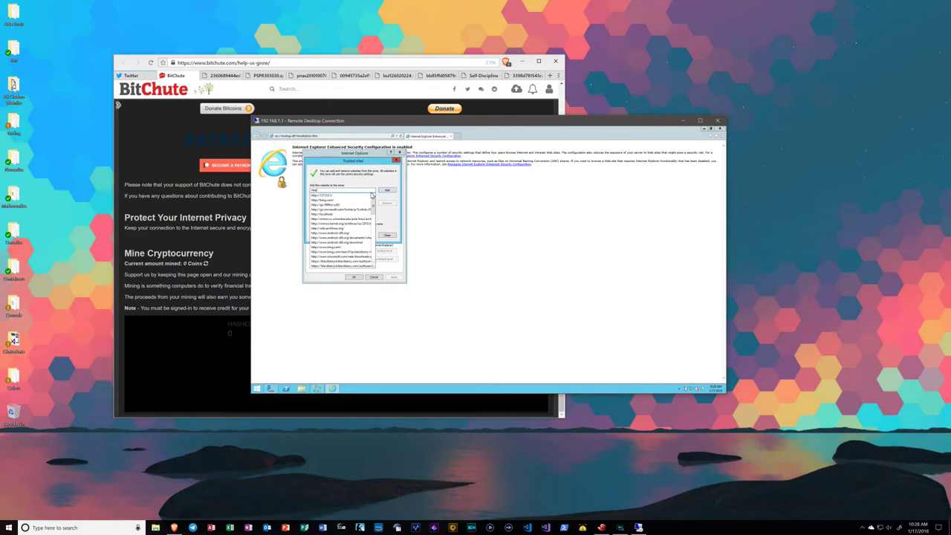
{"action": "type", "text": "://*"}
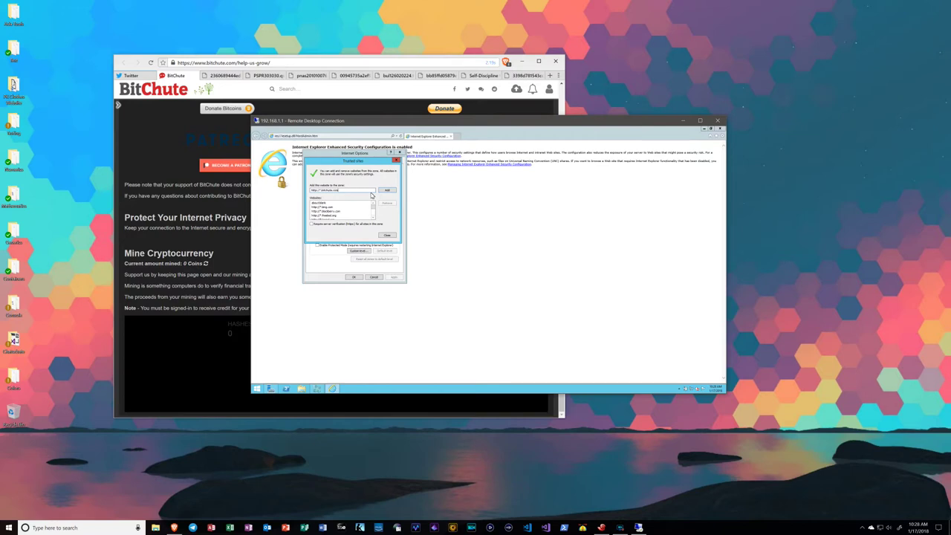
{"action": "left_click", "coordinate": [384, 190]}
{"action": "left_click", "coordinate": [388, 235]}
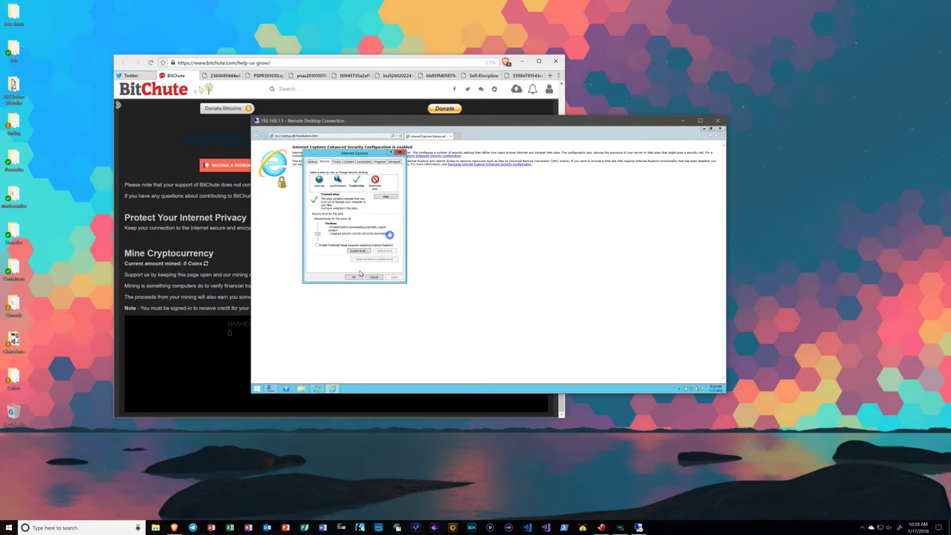
{"action": "left_click", "coordinate": [355, 276]}
Step: Go to bitchute.com in the remote browser and dismiss the blocked-content warnings
{"action": "left_click", "coordinate": [324, 137]}
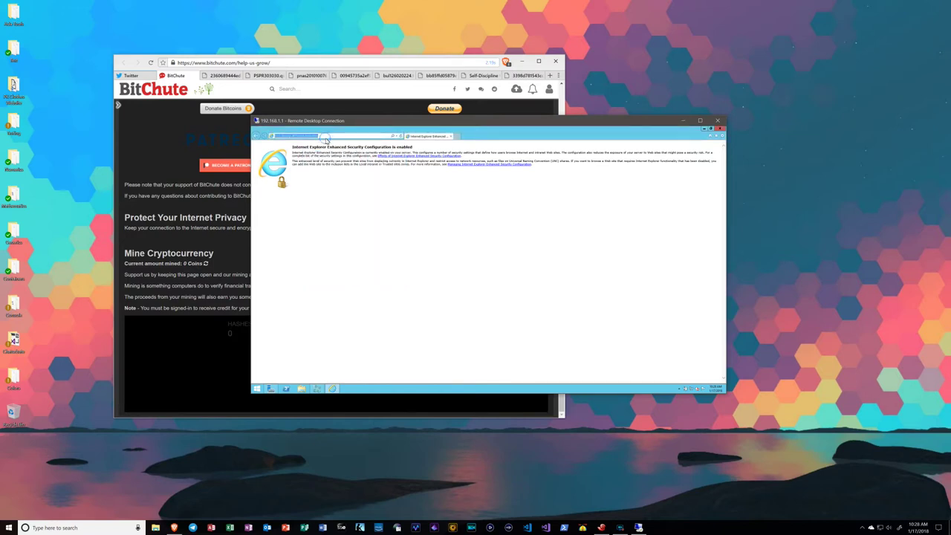
{"action": "type", "text": "bitchute.com"}
{"action": "key", "text": "Return"}
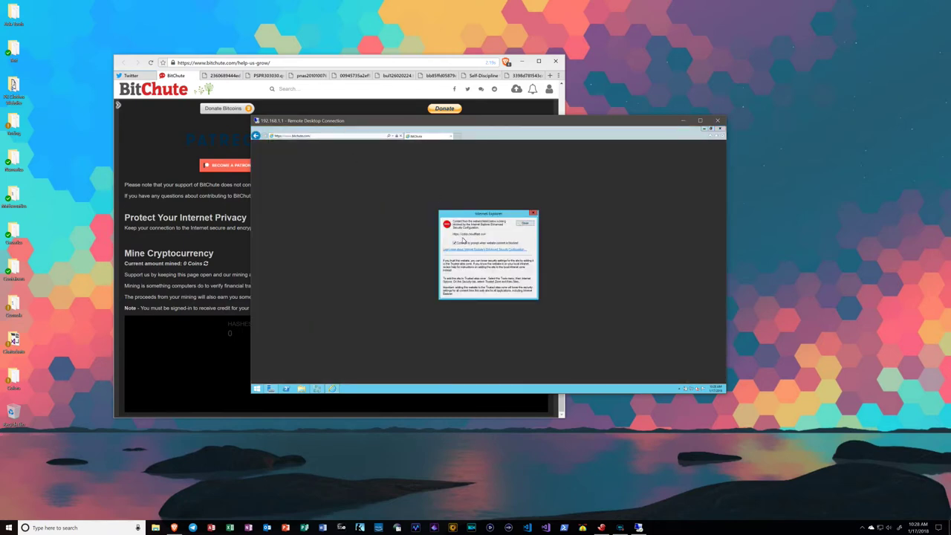
{"action": "left_click", "coordinate": [524, 223]}
{"action": "left_click", "coordinate": [524, 223]}
{"action": "left_click", "coordinate": [526, 223]}
{"action": "left_click", "coordinate": [528, 223]}
{"action": "left_click", "coordinate": [529, 223]}
{"action": "left_click", "coordinate": [530, 224]}
{"action": "left_click", "coordinate": [530, 223]}
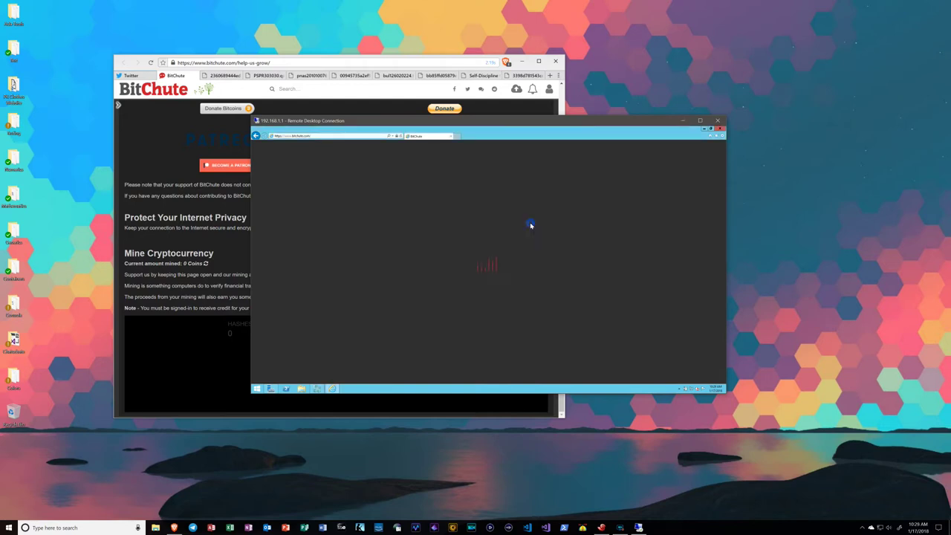
{"action": "left_click", "coordinate": [722, 138]}
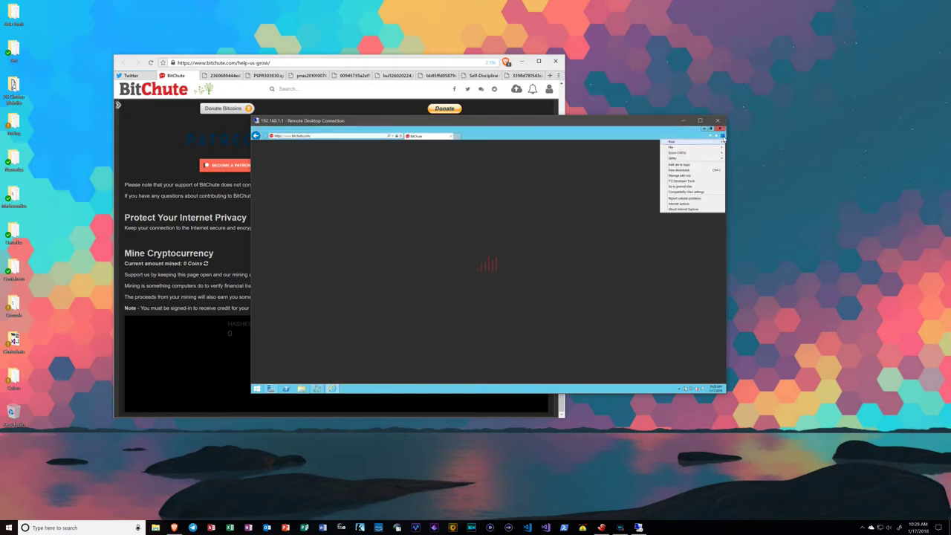
{"action": "left_click", "coordinate": [677, 205]}
{"action": "left_click", "coordinate": [286, 139]}
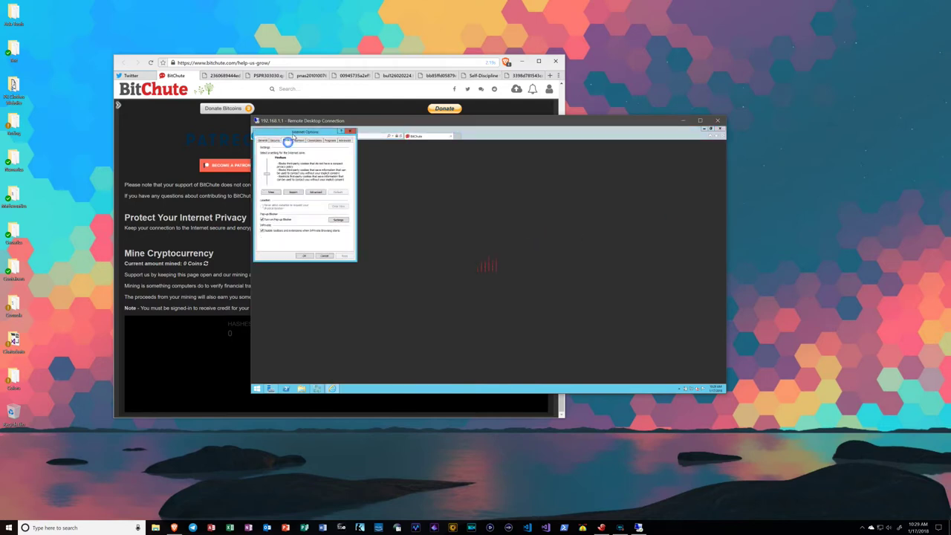
{"action": "left_click", "coordinate": [294, 154]}
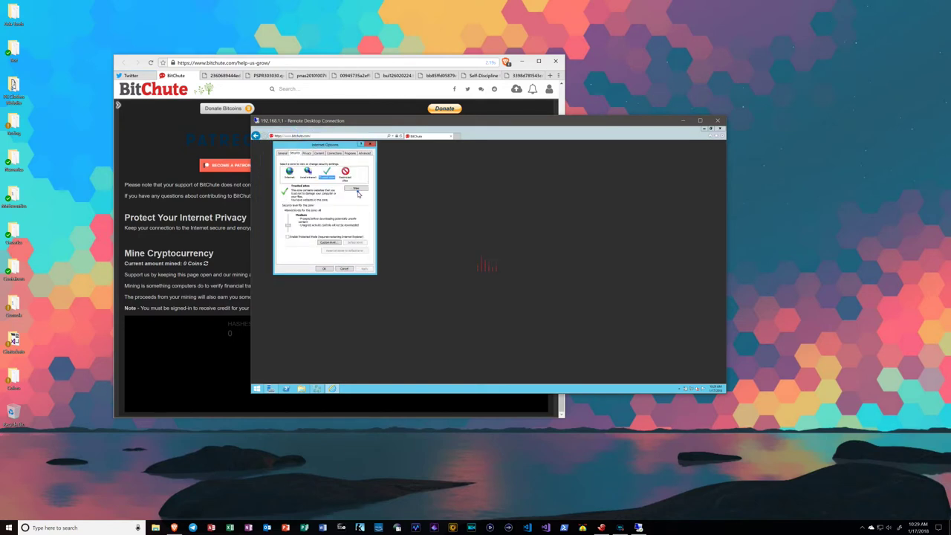
{"action": "left_click", "coordinate": [357, 190]}
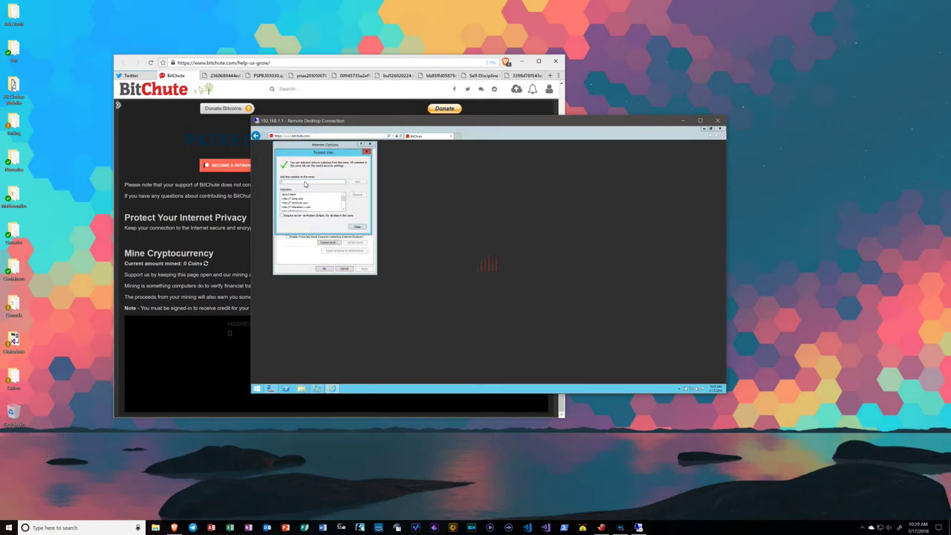
{"action": "type", "text": "https"}
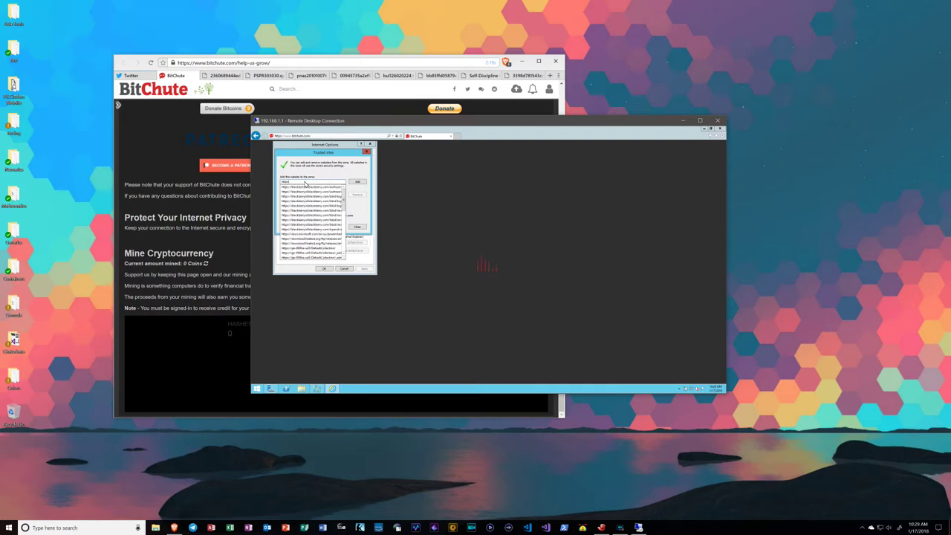
{"action": "type", "text": "://t"}
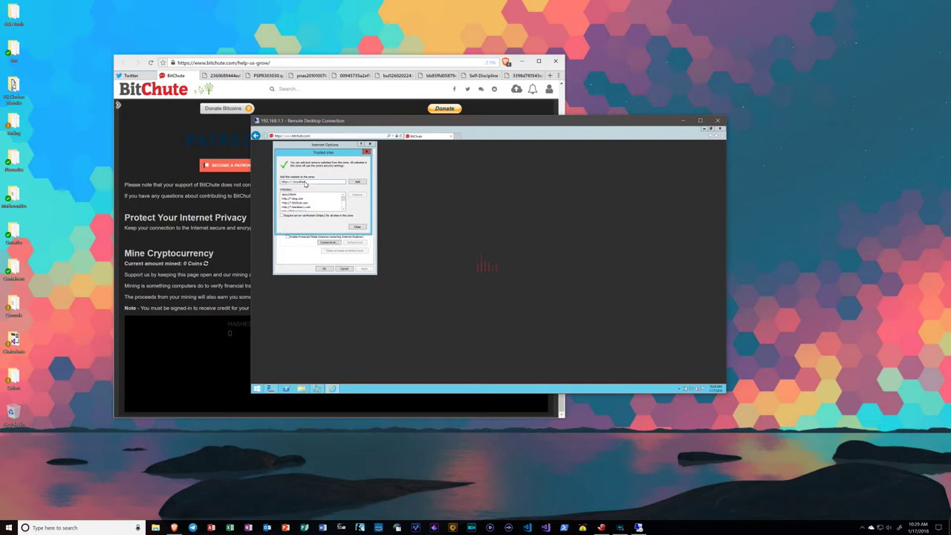
{"action": "left_click", "coordinate": [357, 183]}
{"action": "type", "text": "ht"}
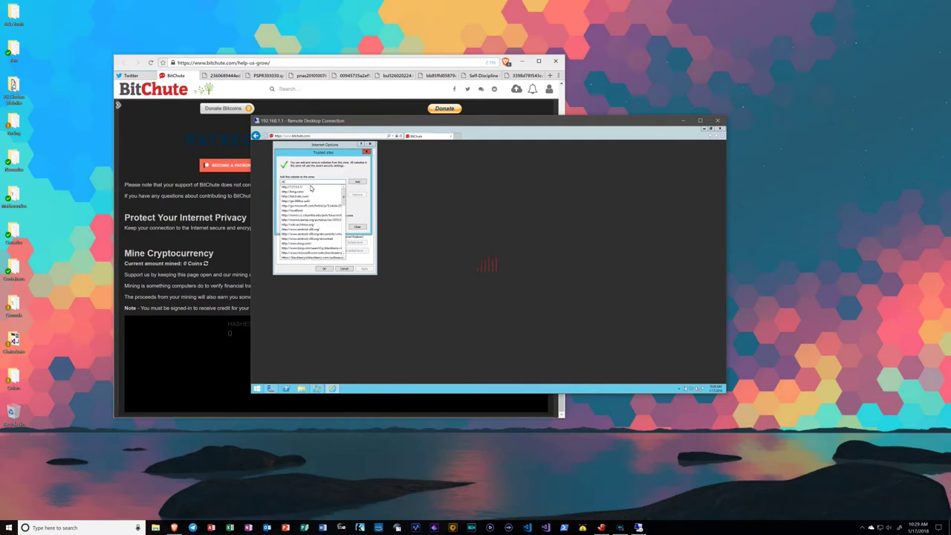
{"action": "type", "text": "tp://1"}
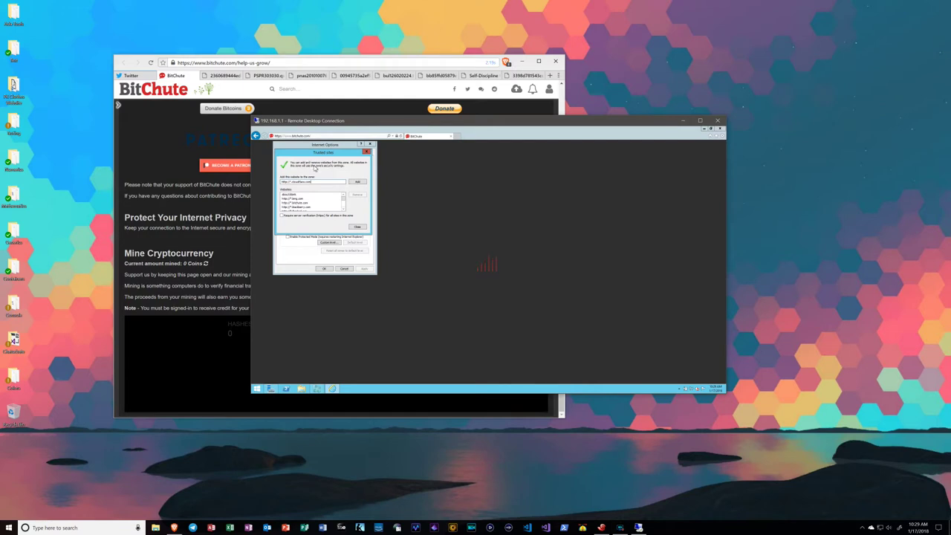
{"action": "left_click", "coordinate": [360, 183]}
{"action": "left_click", "coordinate": [355, 228]}
{"action": "left_click", "coordinate": [324, 269]}
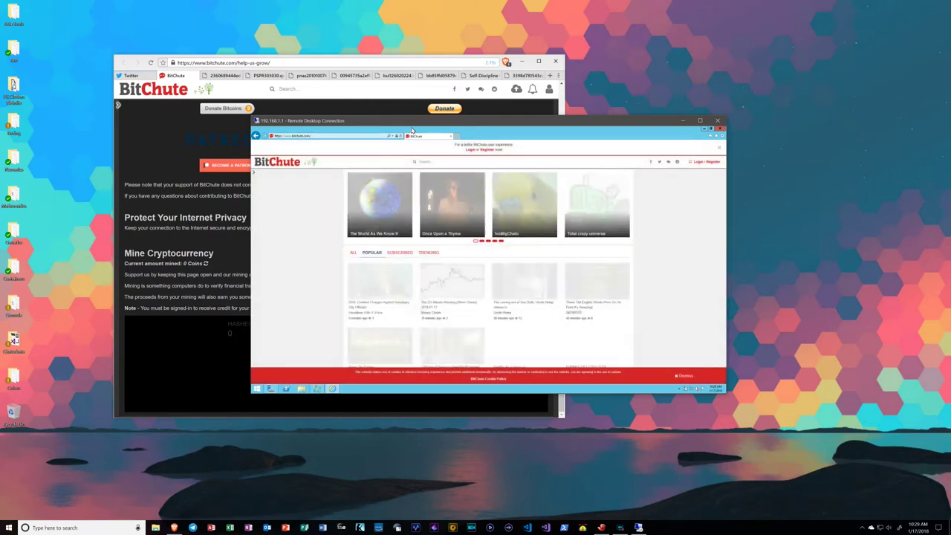
Step: Open the BitChute login form, shift the remote session window slightly, and select the username or email field
{"action": "left_click", "coordinate": [470, 149]}
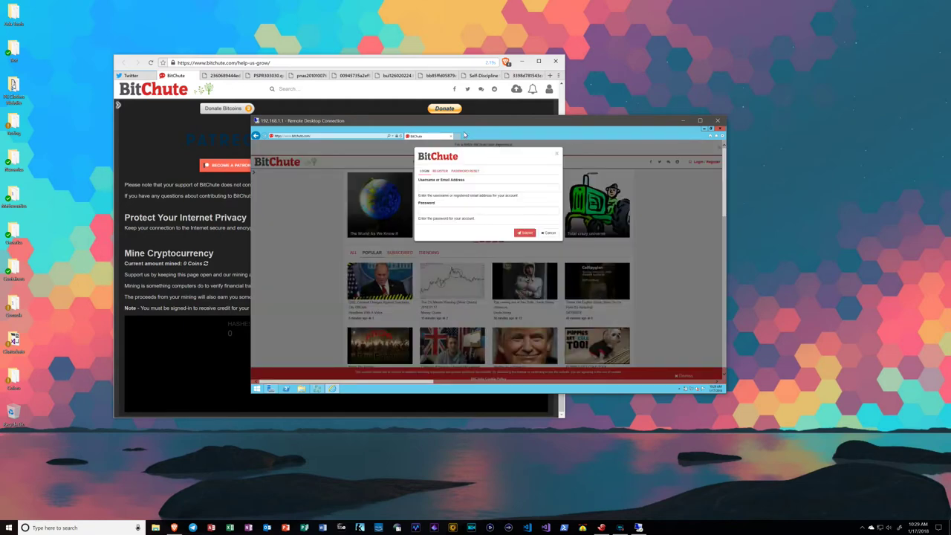
{"action": "left_click_drag", "start_coordinate": [464, 121], "coordinate": [486, 134]}
{"action": "left_click", "coordinate": [455, 199]}
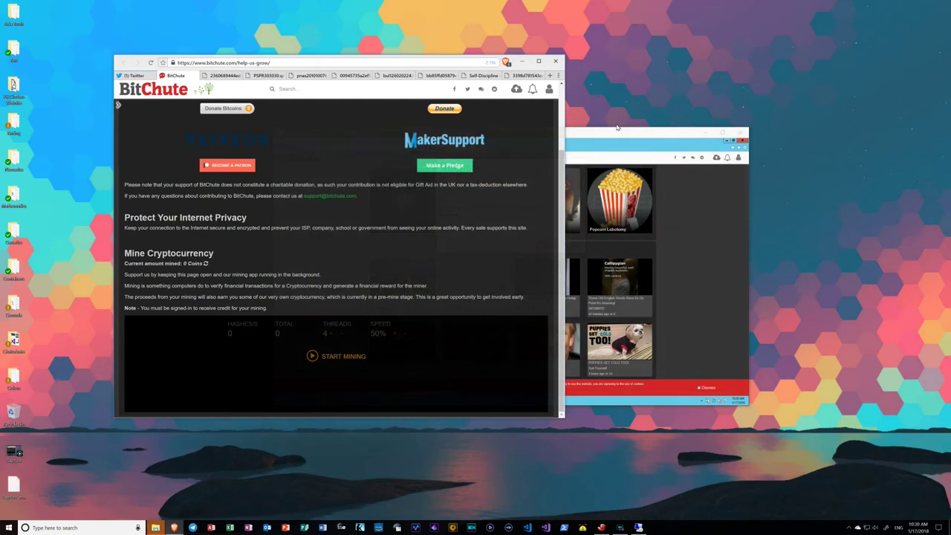
Step: Go to bitchute.com/help-us-grow/ in the remote browser and dismiss the blocked-content warnings and the cookie notice
{"action": "left_click", "coordinate": [616, 128]}
{"action": "left_click", "coordinate": [346, 150]}
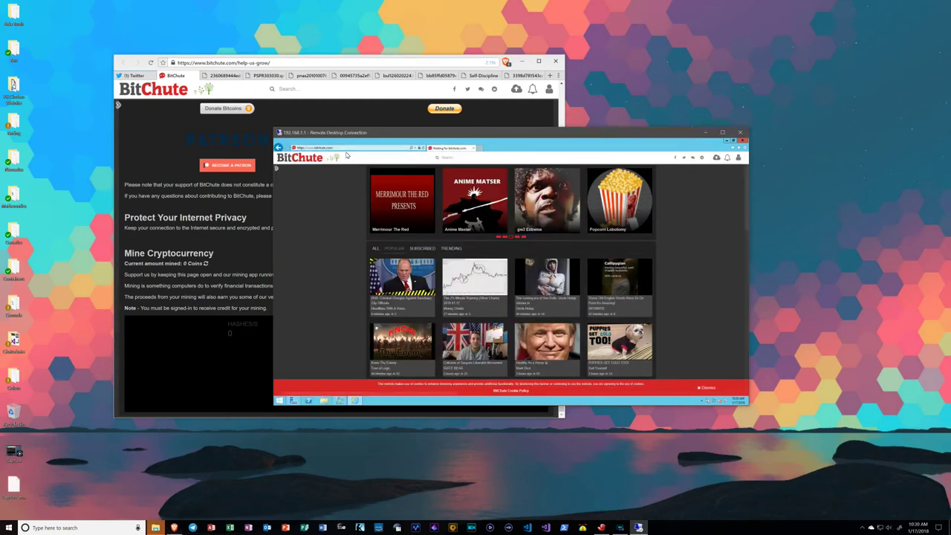
{"action": "left_click", "coordinate": [349, 150]}
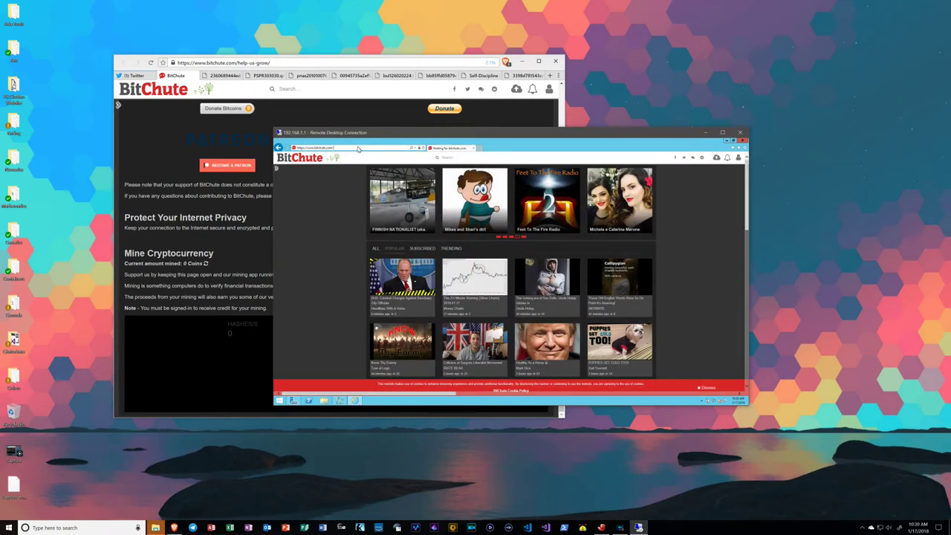
{"action": "type", "text": "help/"}
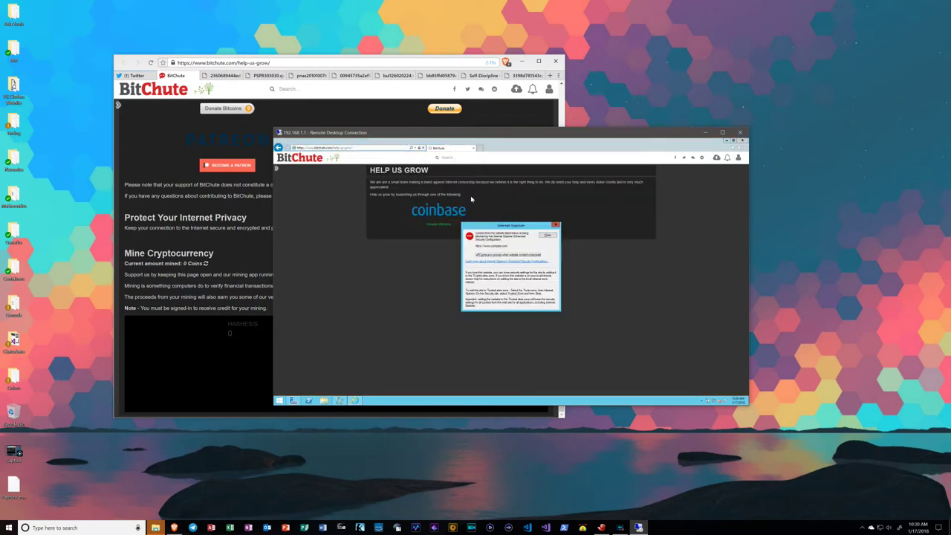
{"action": "left_click", "coordinate": [547, 236]}
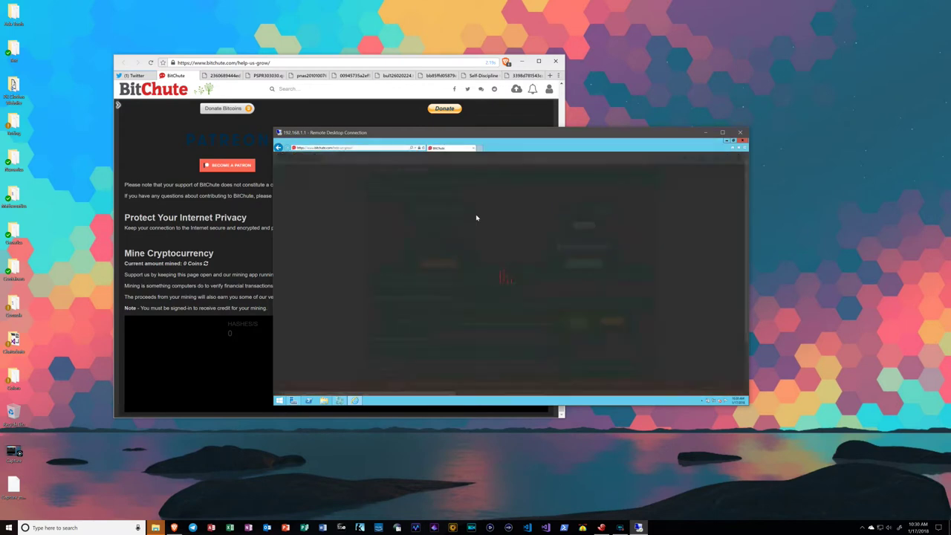
{"action": "left_click", "coordinate": [549, 235]}
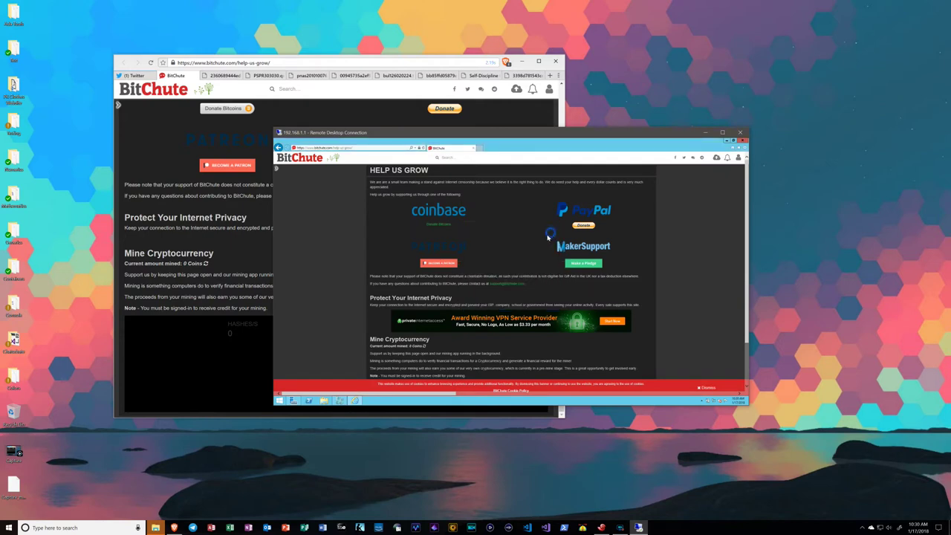
{"action": "scroll", "coordinate": [544, 235], "scroll_direction": "down", "scroll_amount": 1}
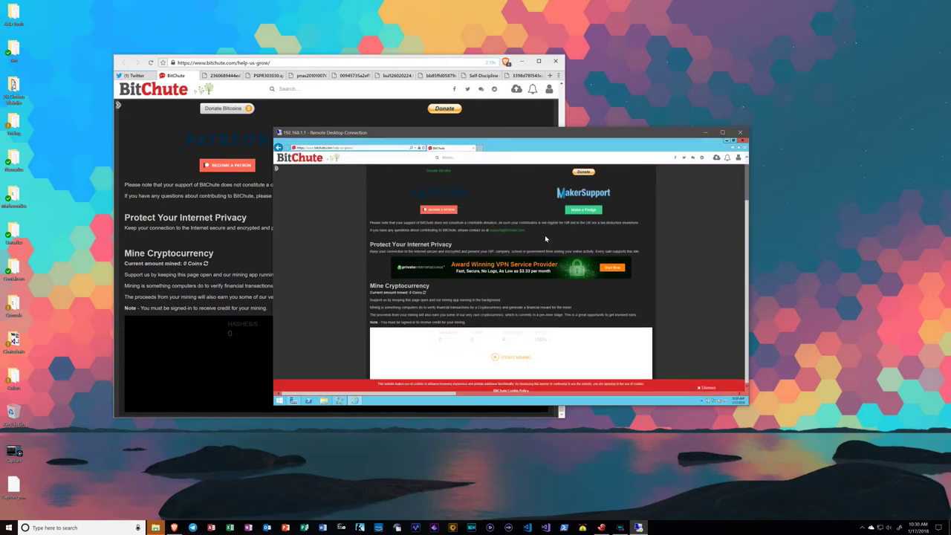
{"action": "left_click", "coordinate": [705, 387]}
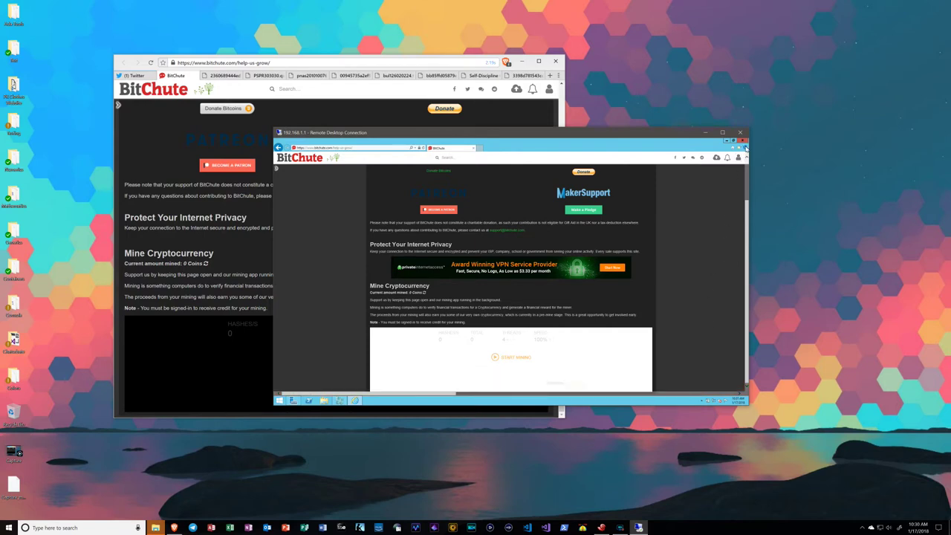
{"action": "left_click", "coordinate": [741, 151]}
{"action": "left_click", "coordinate": [696, 216]}
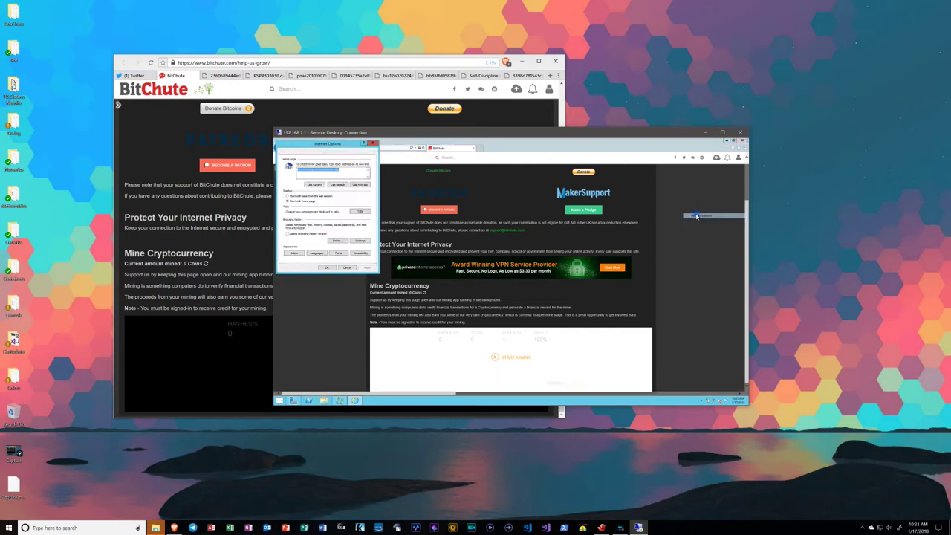
{"action": "left_click", "coordinate": [297, 152]}
{"action": "left_click", "coordinate": [331, 171]}
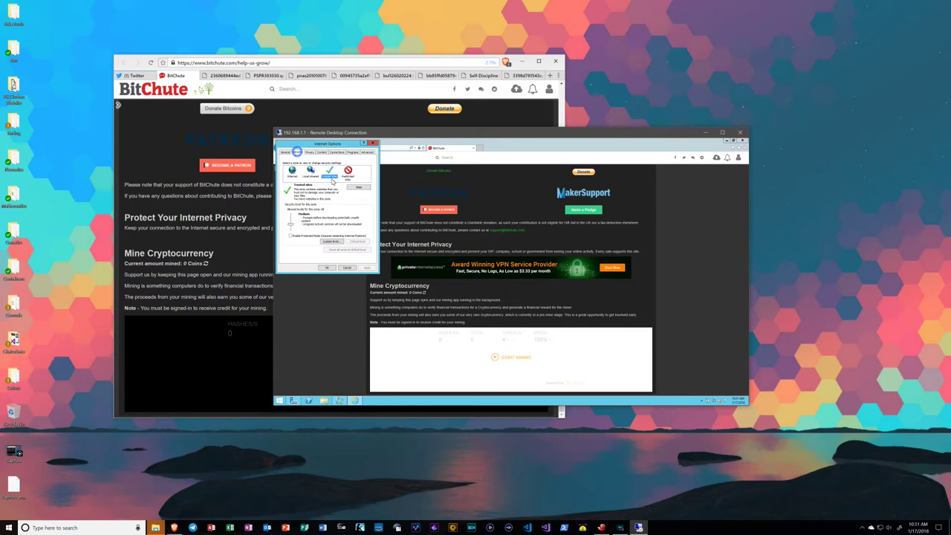
{"action": "left_click", "coordinate": [355, 190]}
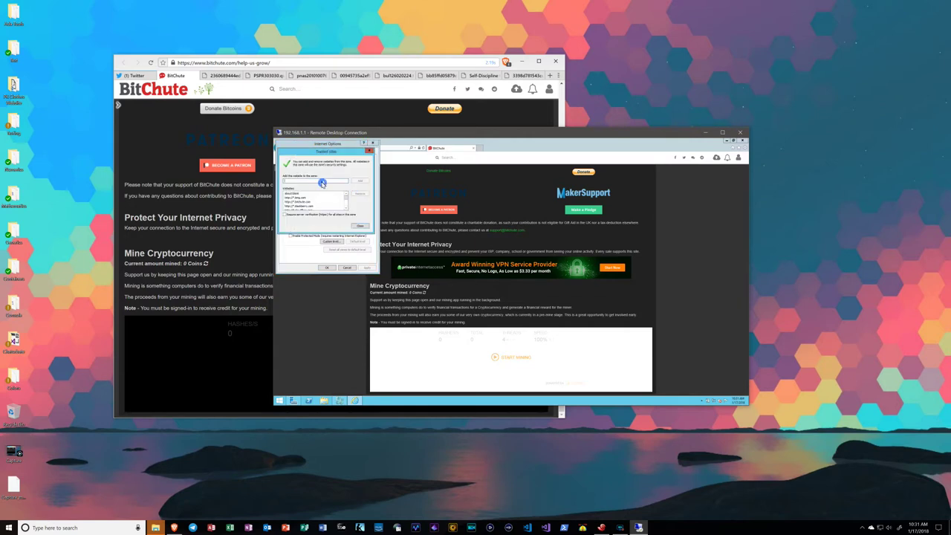
{"action": "type", "text": "http://"}
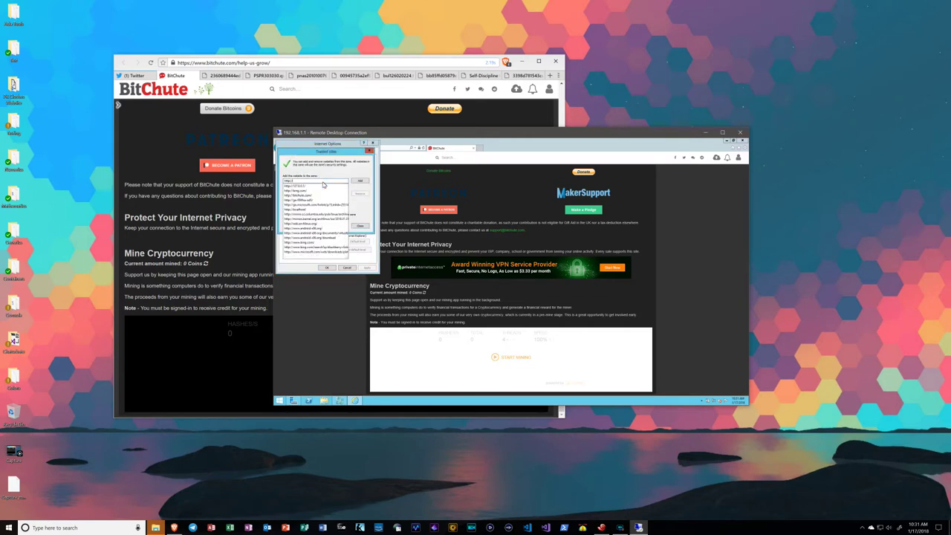
{"action": "type", "text": "*"}
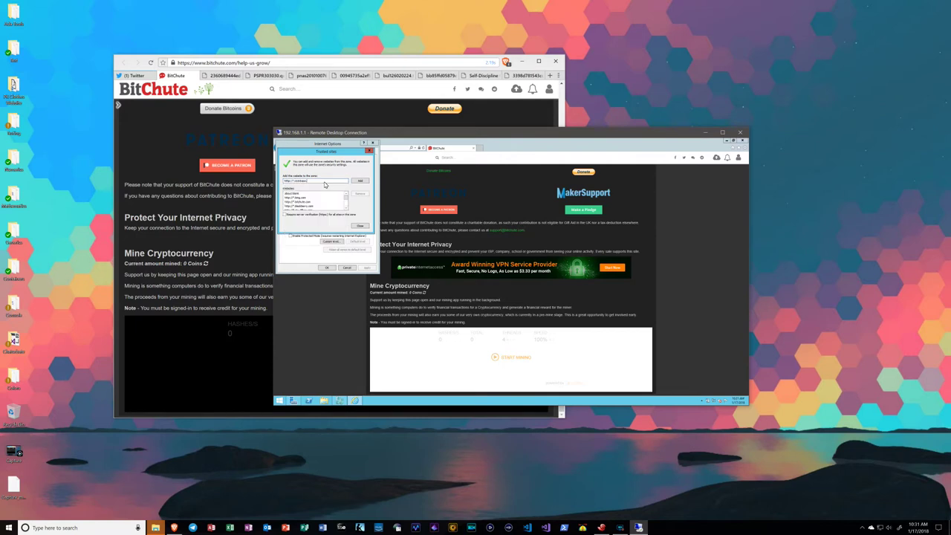
{"action": "left_click", "coordinate": [359, 226]}
{"action": "left_click", "coordinate": [343, 267]}
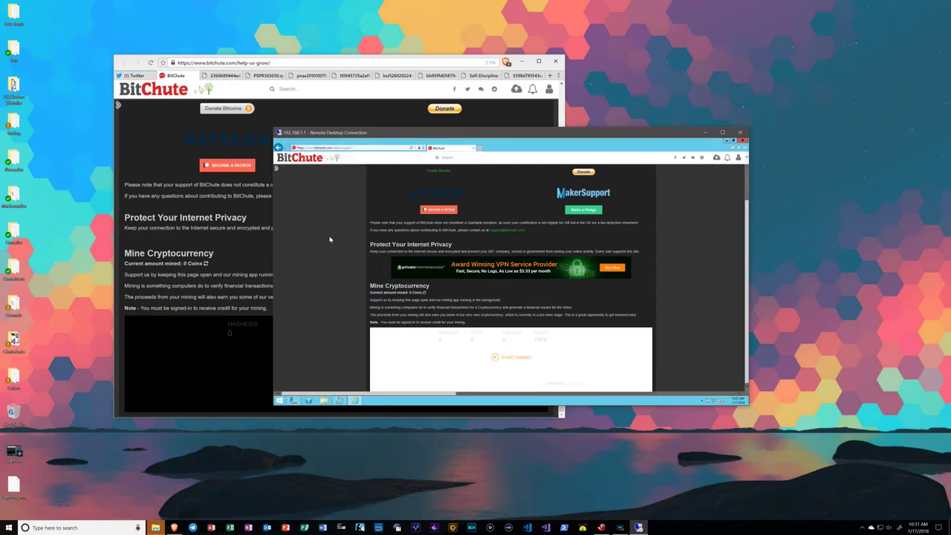
Step: Reload the Help Us Grow page and dismiss the blocked-content warnings
{"action": "left_click", "coordinate": [421, 148]}
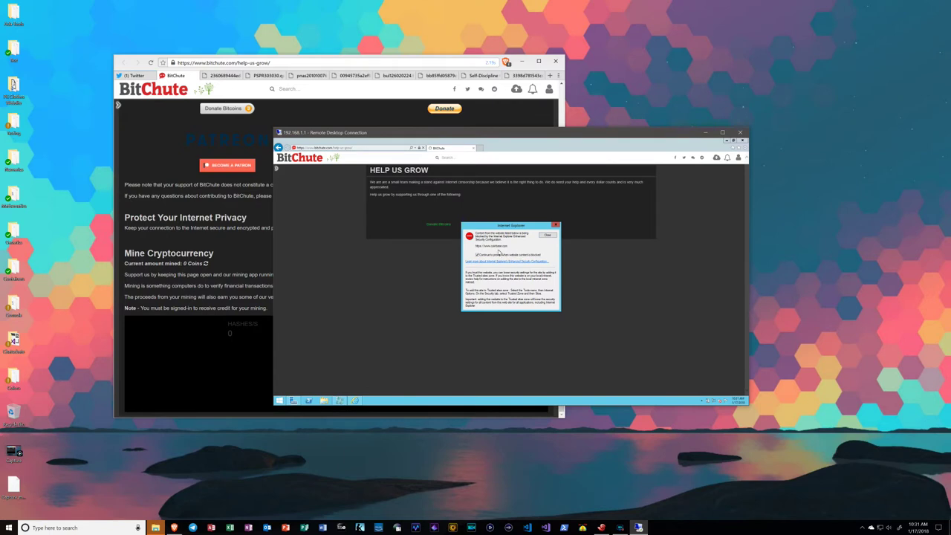
{"action": "left_click", "coordinate": [547, 234]}
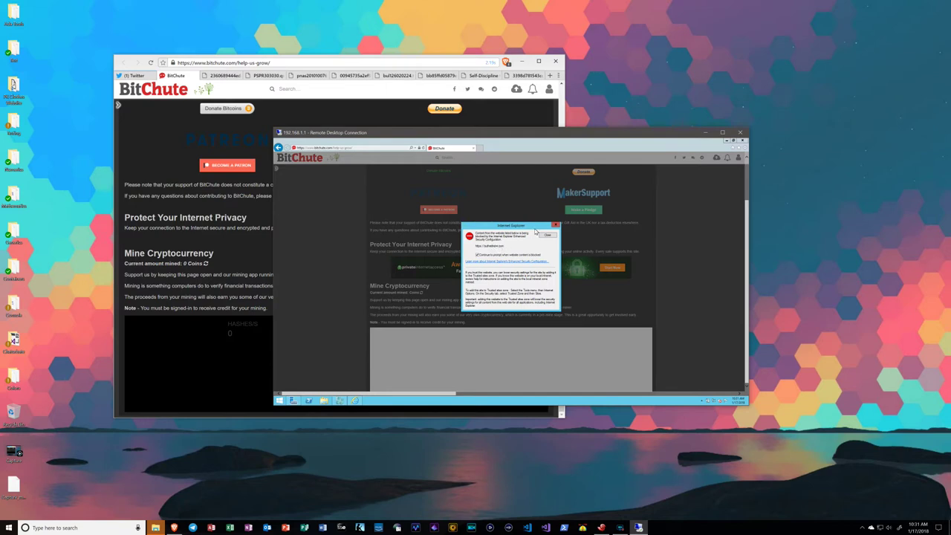
{"action": "left_click", "coordinate": [547, 235]}
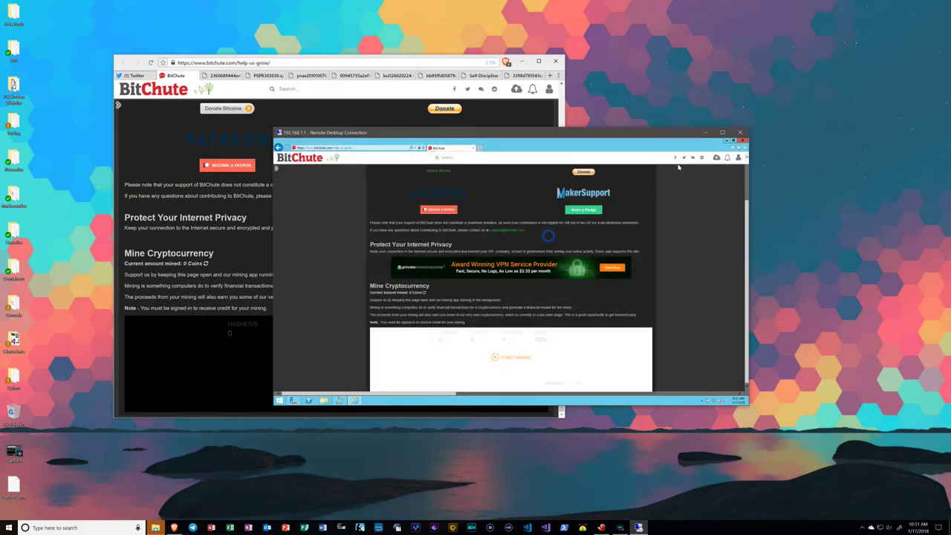
{"action": "left_click", "coordinate": [744, 148]}
{"action": "left_click", "coordinate": [690, 219]}
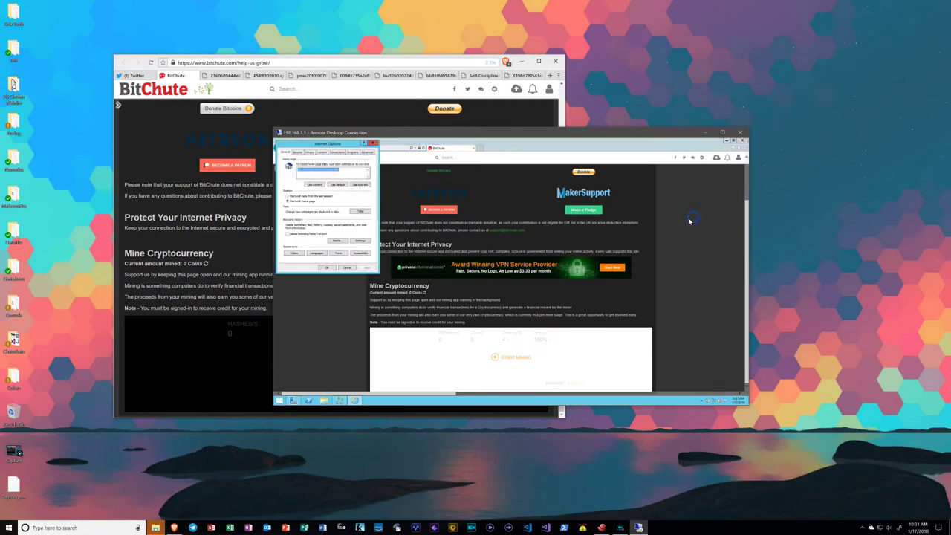
{"action": "left_click", "coordinate": [298, 152]}
{"action": "left_click", "coordinate": [329, 168]}
{"action": "left_click", "coordinate": [361, 191]}
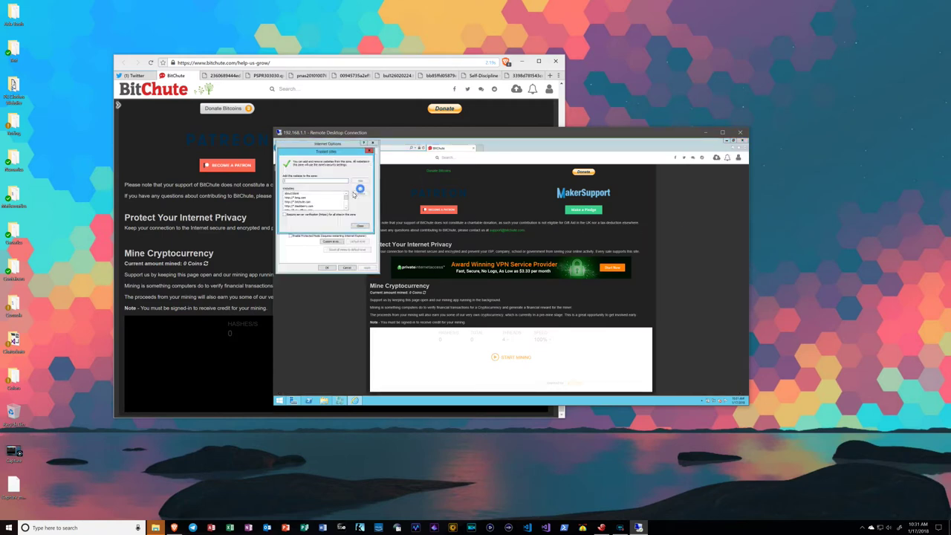
{"action": "type", "text": "https://"}
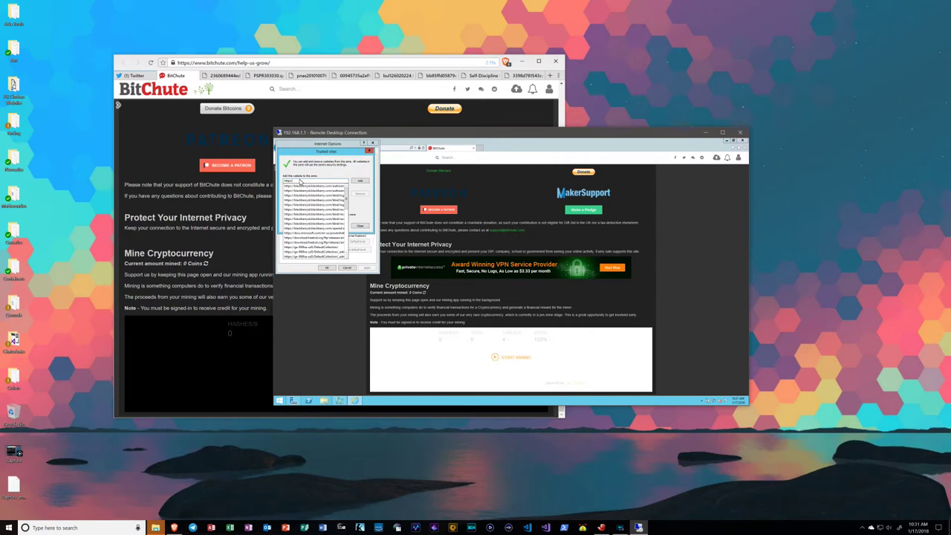
{"action": "left_click", "coordinate": [300, 182]}
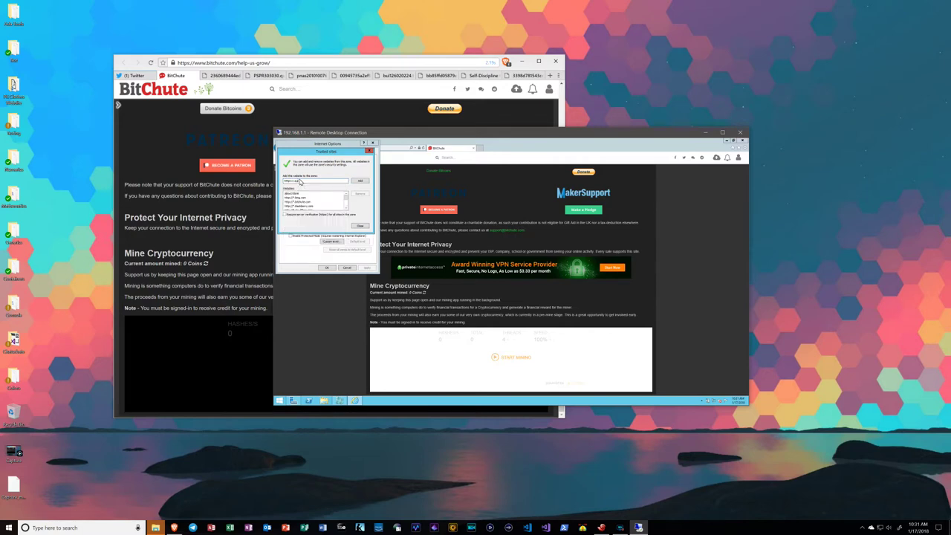
{"action": "type", "text": "t"}
{"action": "type", "text": "https://"}
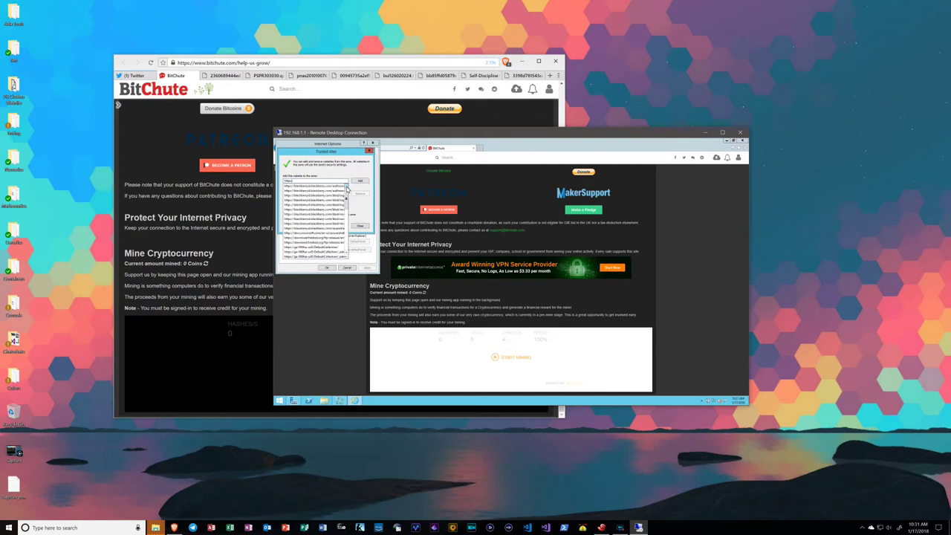
{"action": "type", "text": "t"}
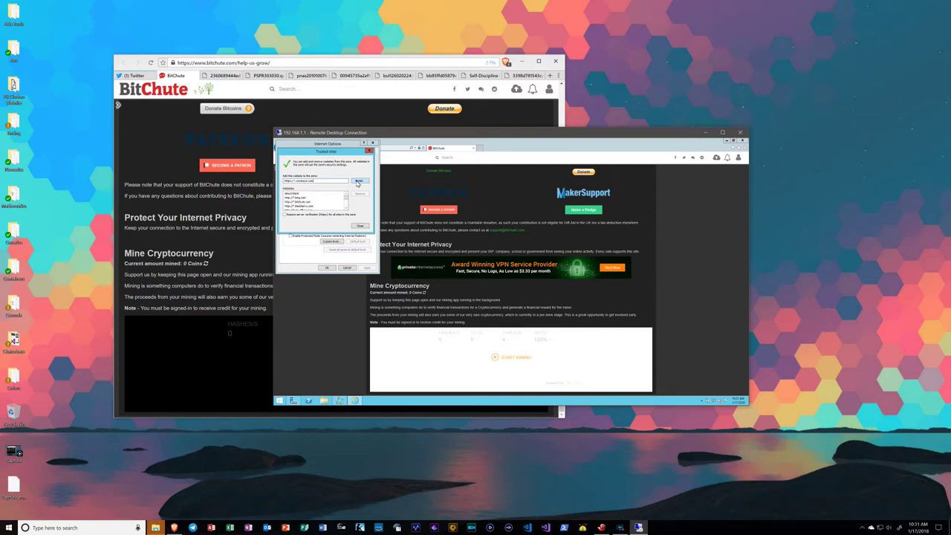
{"action": "left_click", "coordinate": [359, 181]}
{"action": "left_click", "coordinate": [360, 225]}
{"action": "left_click", "coordinate": [328, 268]}
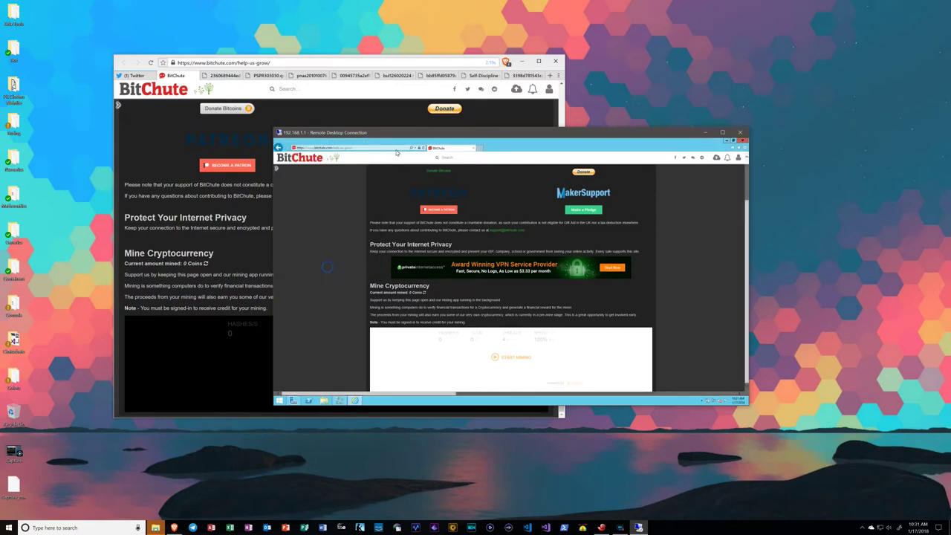
{"action": "left_click", "coordinate": [422, 150]}
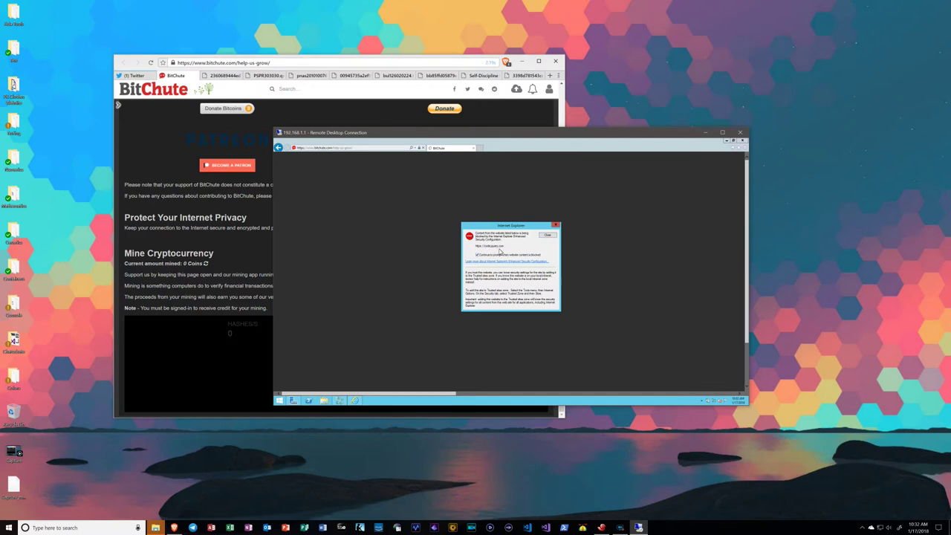
{"action": "left_click", "coordinate": [547, 237]}
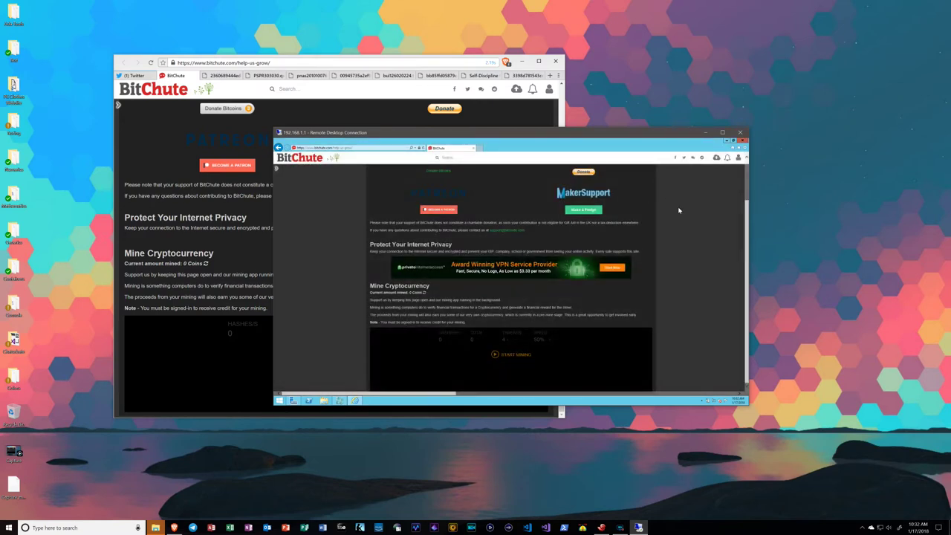
{"action": "left_click", "coordinate": [744, 147]}
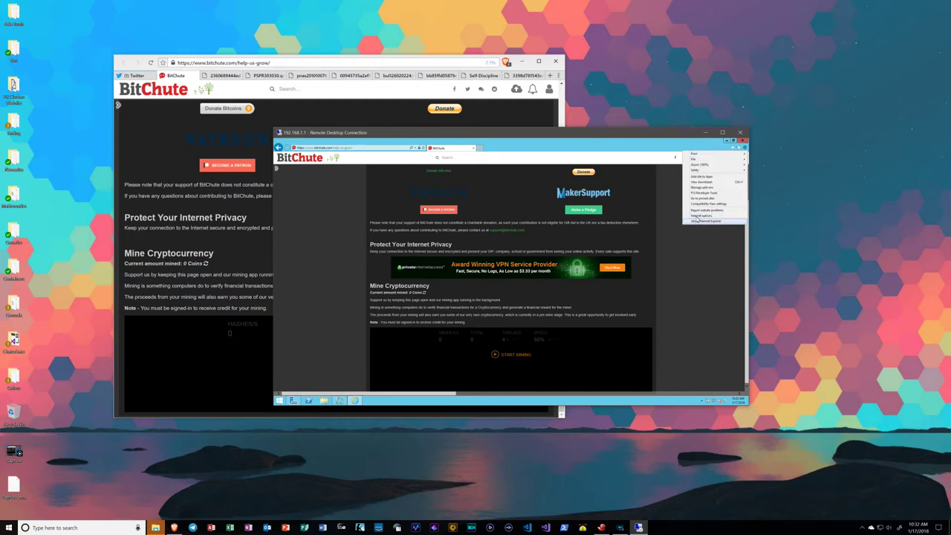
{"action": "left_click", "coordinate": [697, 215]}
{"action": "left_click", "coordinate": [298, 153]}
{"action": "left_click", "coordinate": [328, 173]}
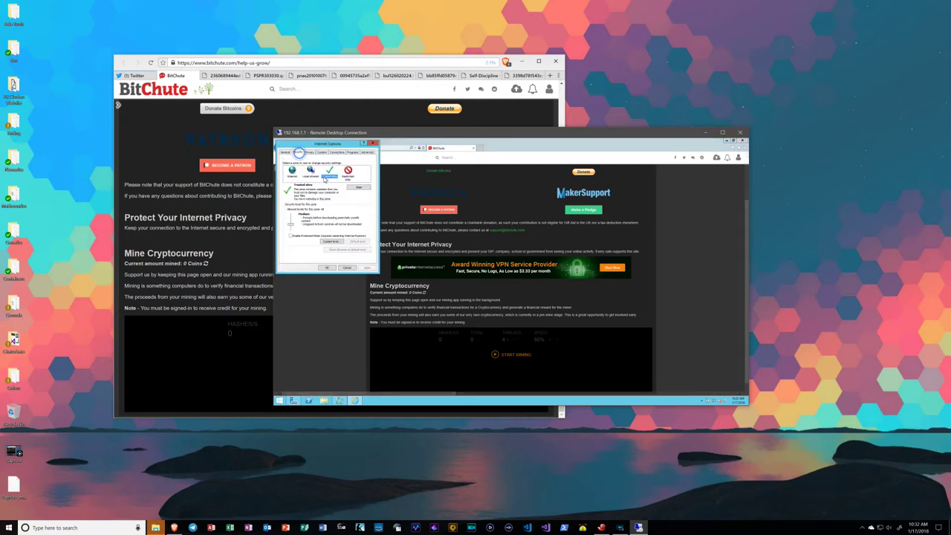
{"action": "left_click", "coordinate": [358, 188]}
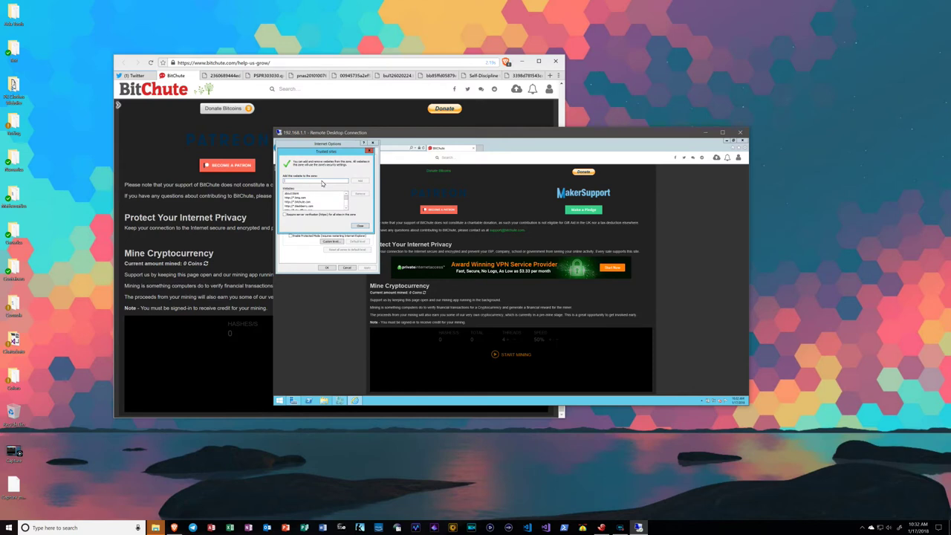
{"action": "type", "text": "https://"}
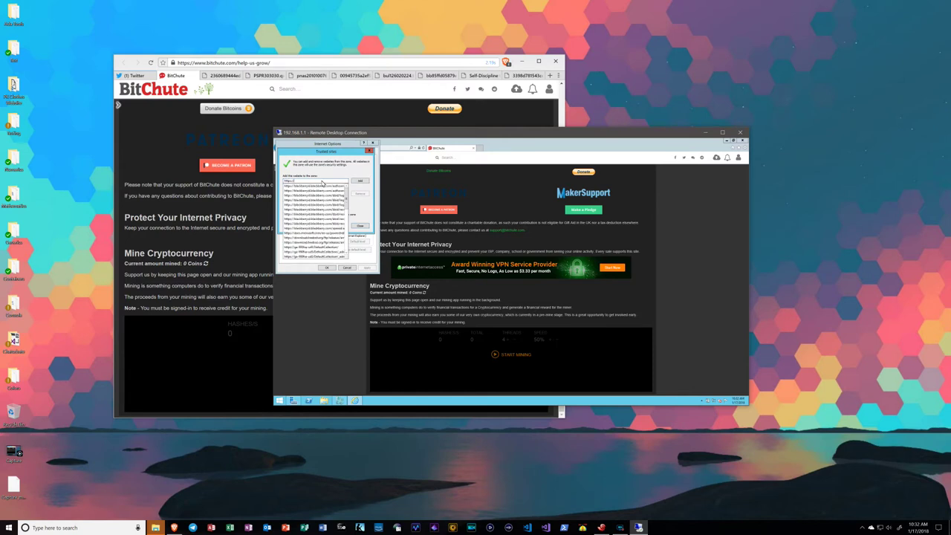
{"action": "type", "text": "t"}
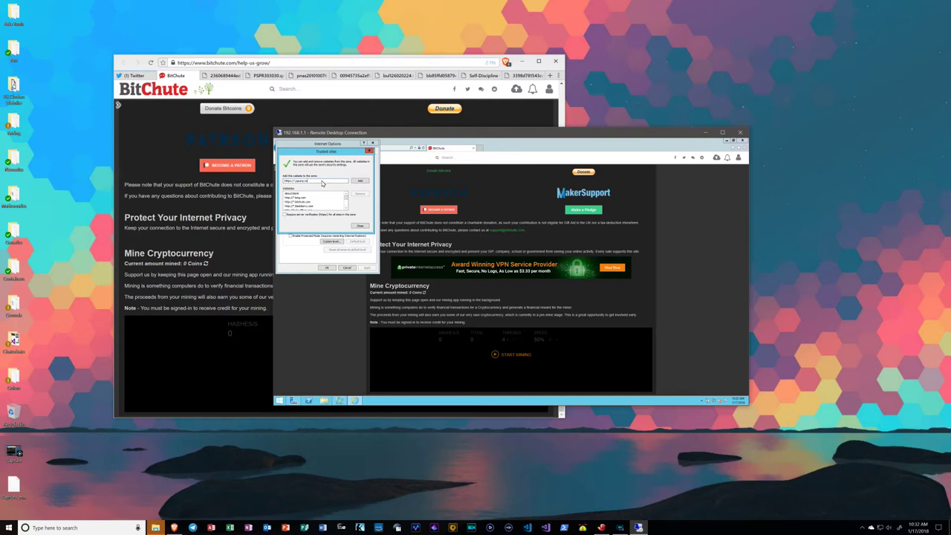
{"action": "left_click", "coordinate": [360, 181]}
{"action": "type", "text": "hts"}
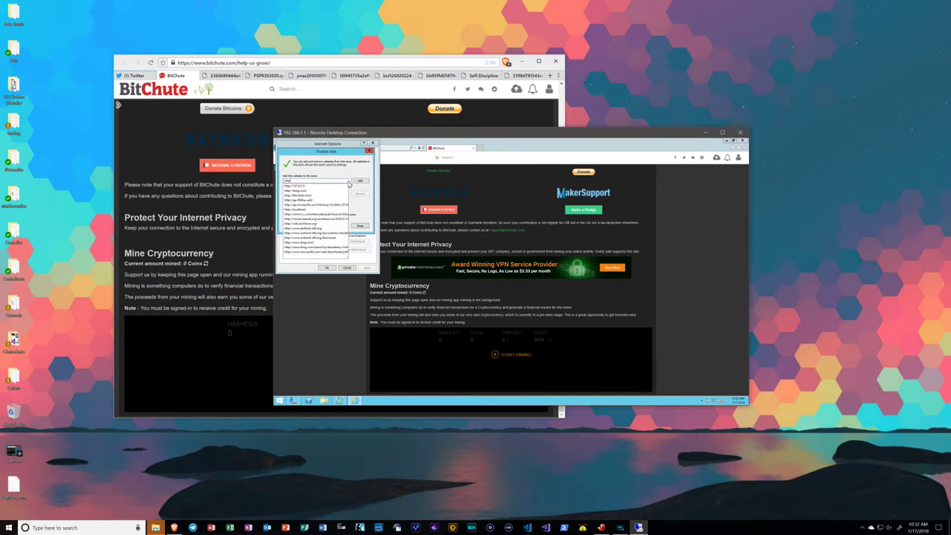
{"action": "type", "text": "*"}
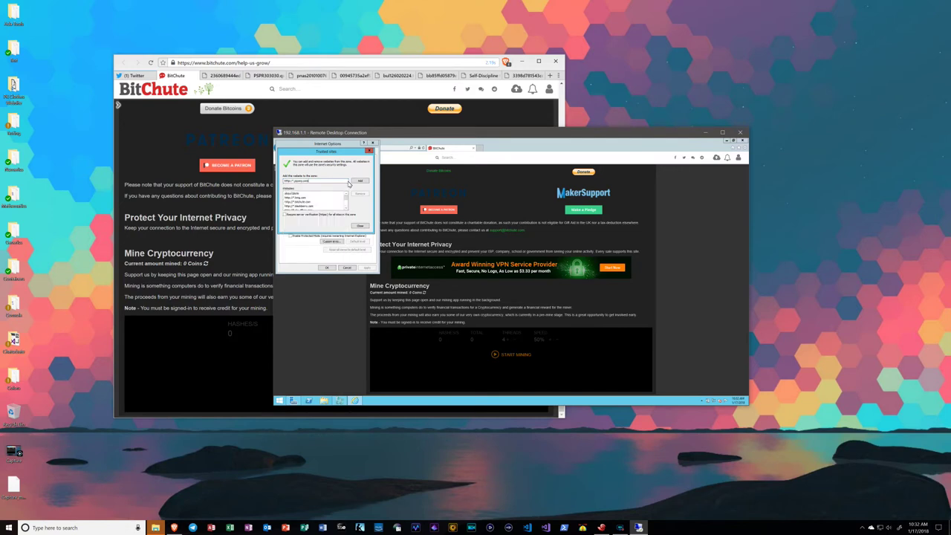
{"action": "left_click", "coordinate": [361, 181]}
{"action": "left_click", "coordinate": [359, 226]}
{"action": "left_click", "coordinate": [328, 267]}
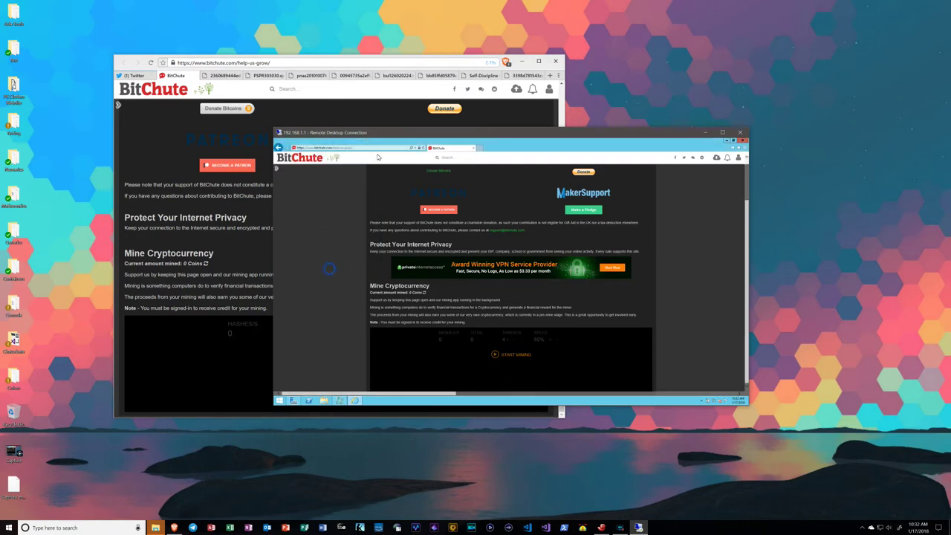
{"action": "left_click", "coordinate": [423, 150]}
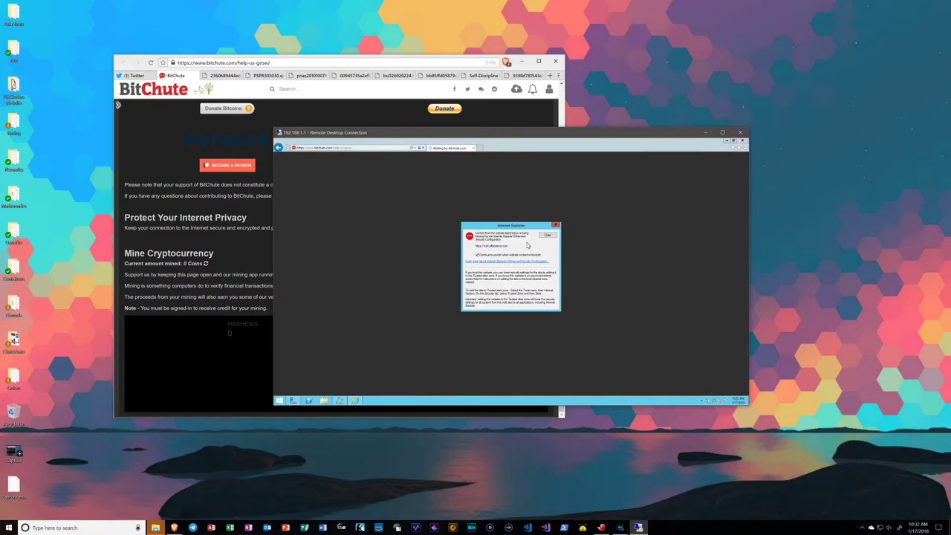
{"action": "left_click", "coordinate": [547, 235]}
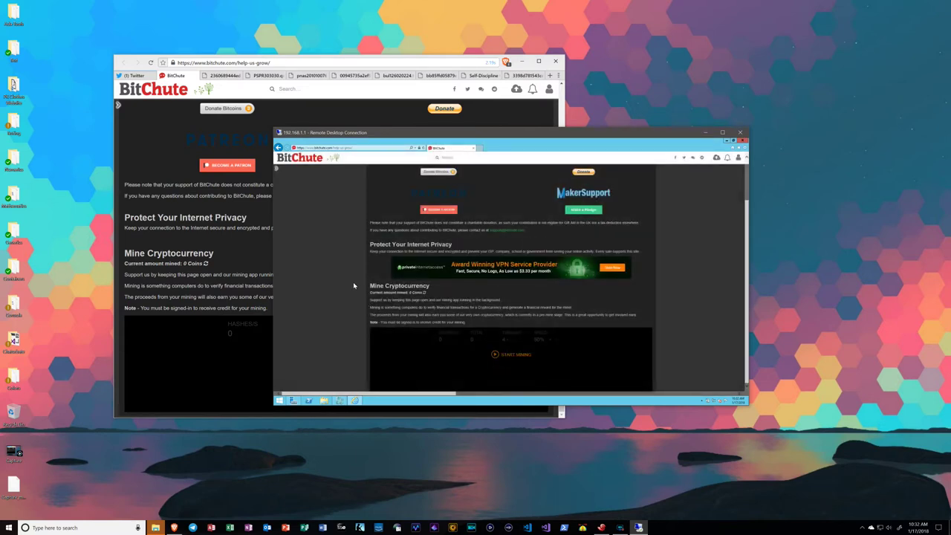
Step: Start the cryptocurrency miner on the Help Us Grow page and dismiss the blocked-content warning
{"action": "left_click", "coordinate": [494, 355]}
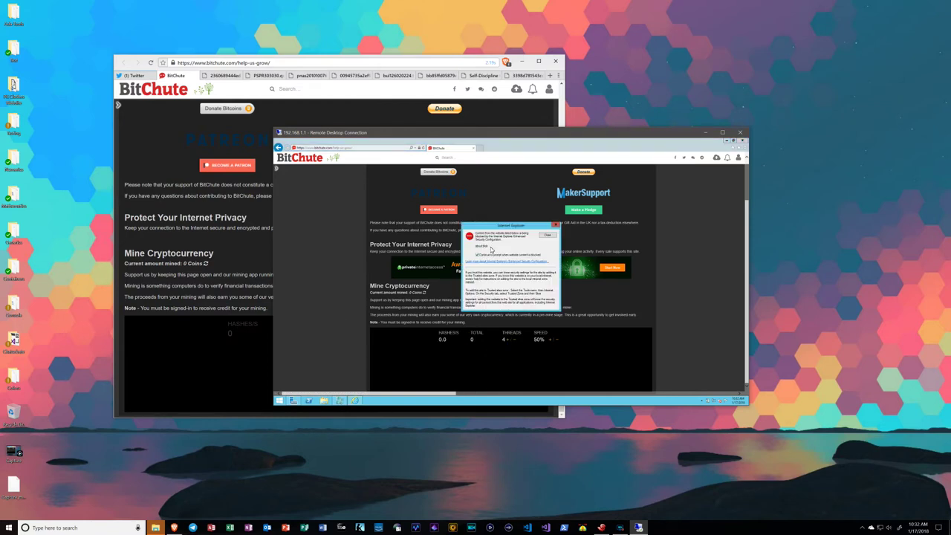
{"action": "left_click", "coordinate": [546, 236]}
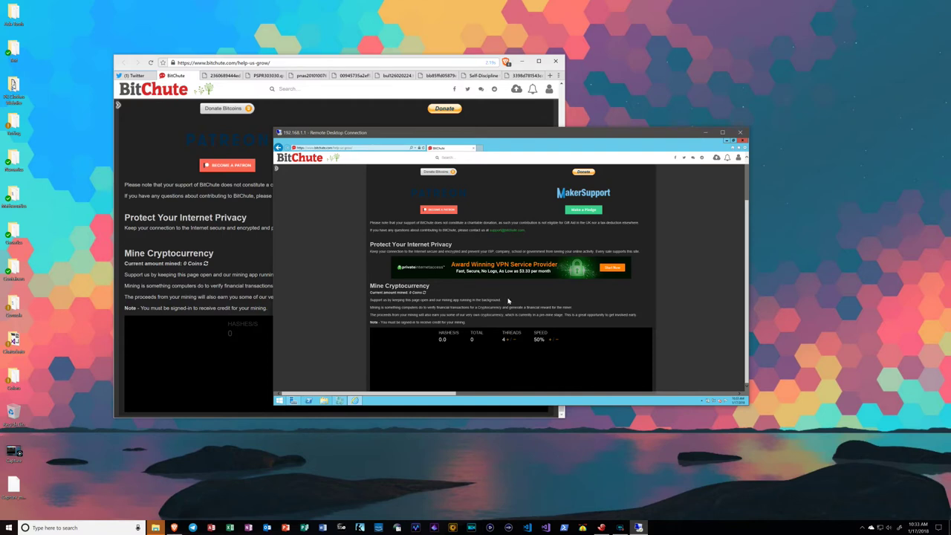
{"action": "scroll", "coordinate": [523, 302], "scroll_direction": "up", "scroll_amount": 1}
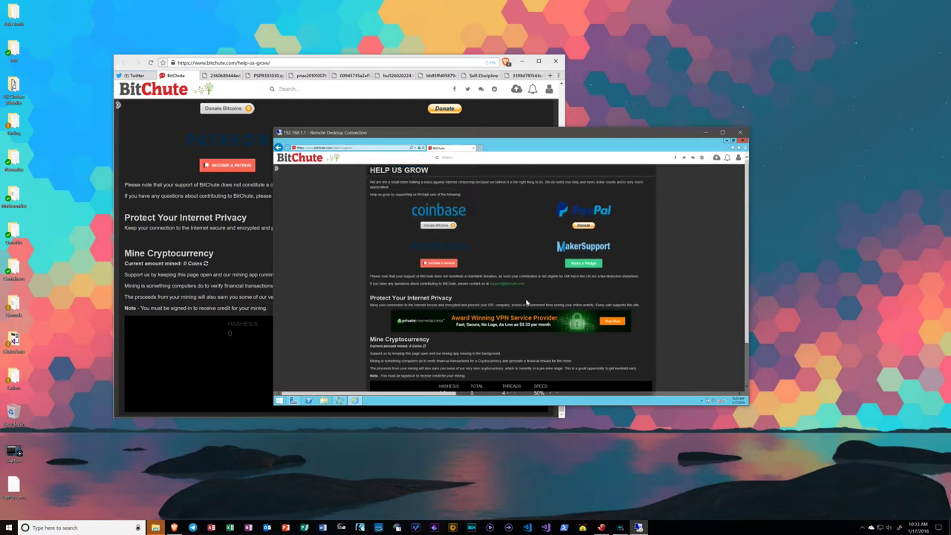
{"action": "scroll", "coordinate": [525, 302], "scroll_direction": "down", "scroll_amount": 1}
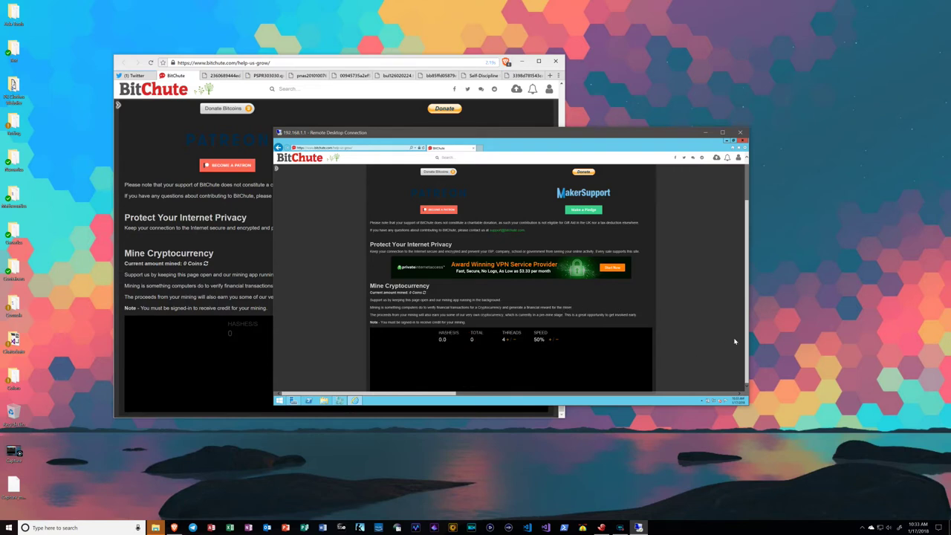
{"action": "left_click_drag", "start_coordinate": [456, 394], "coordinate": [368, 400]}
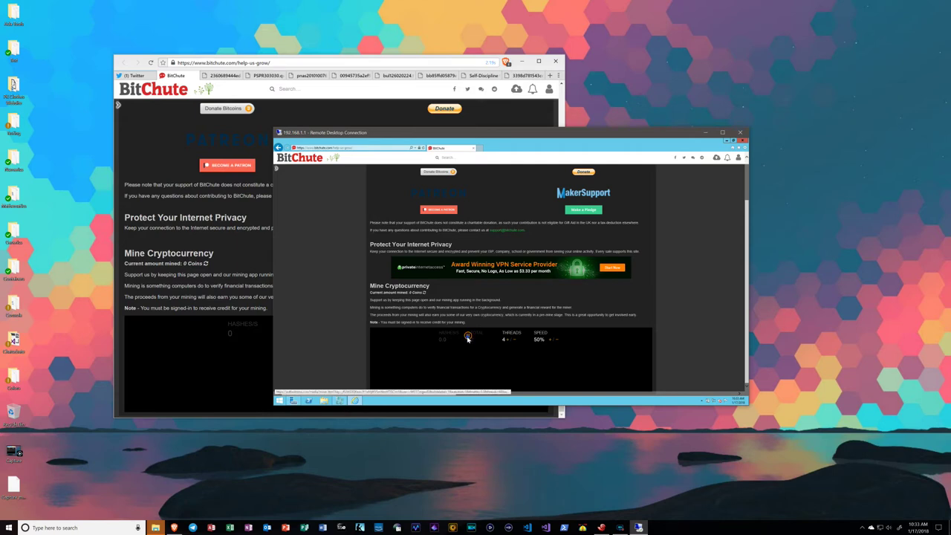
{"action": "left_click", "coordinate": [467, 336]}
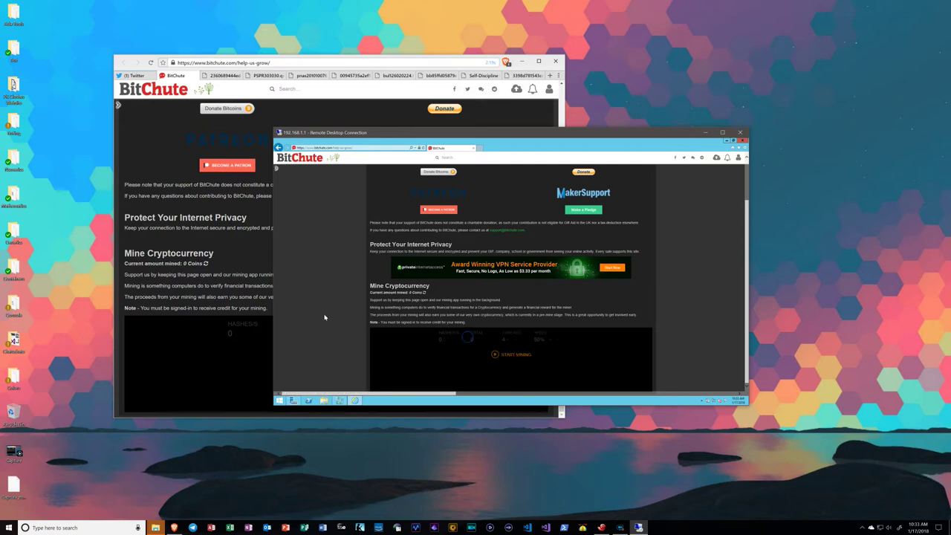
Step: Reload the BitChute page, copy the blocked site's address from the security warning, and close the warning
{"action": "left_click", "coordinate": [420, 148]}
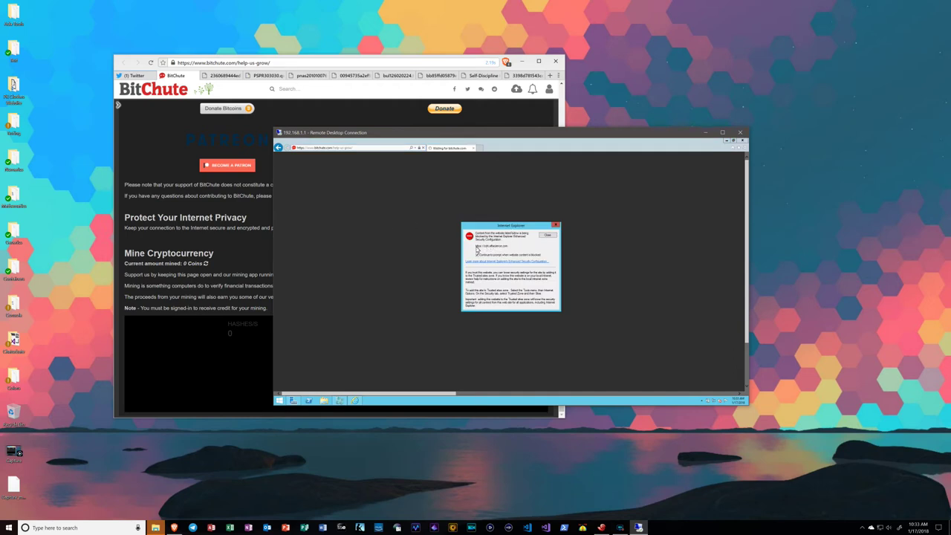
{"action": "left_click_drag", "start_coordinate": [474, 246], "coordinate": [509, 249]}
{"action": "right_click", "coordinate": [509, 251]}
{"action": "left_click", "coordinate": [517, 260]}
{"action": "left_click", "coordinate": [547, 237]}
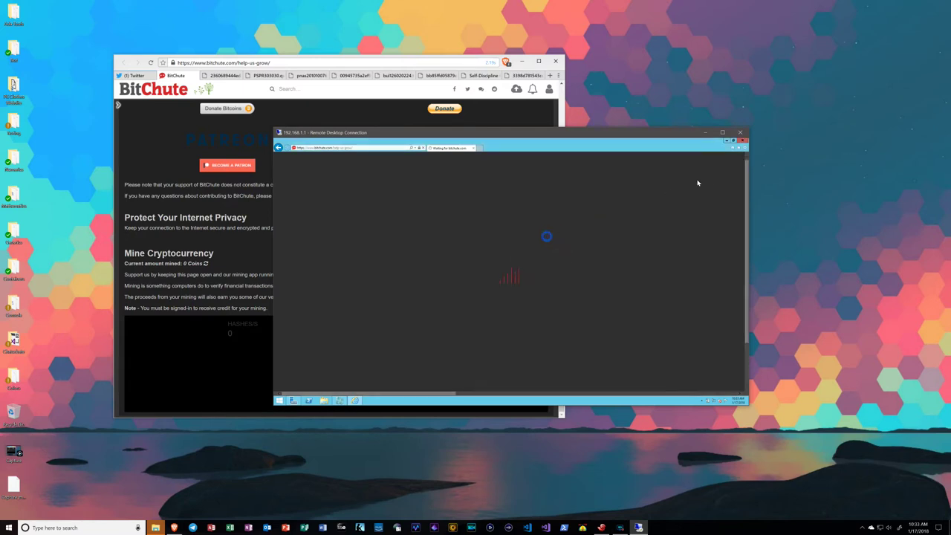
Step: Add the copied address to the Trusted sites zone with its cdn subdomain replaced by *, and confirm the Internet options
{"action": "left_click", "coordinate": [742, 148]}
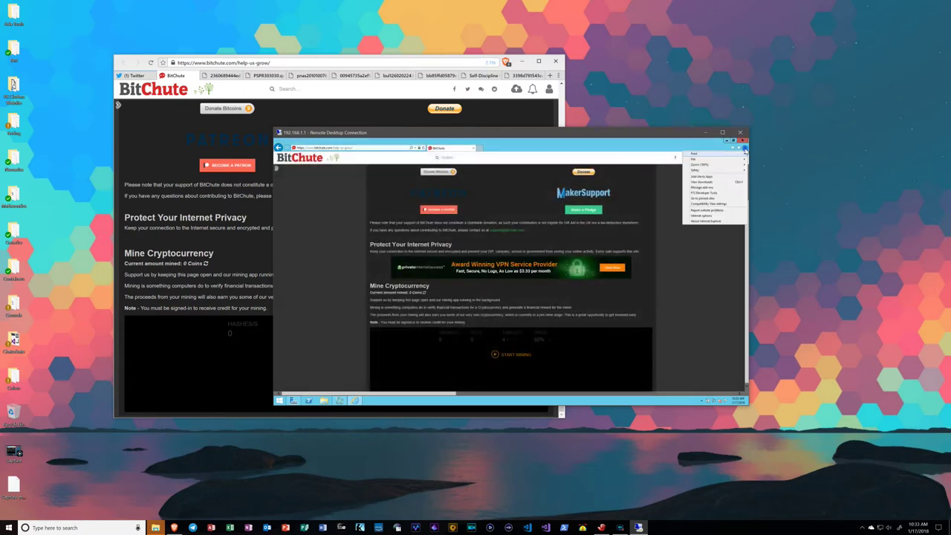
{"action": "left_click", "coordinate": [698, 216]}
{"action": "left_click", "coordinate": [309, 152]}
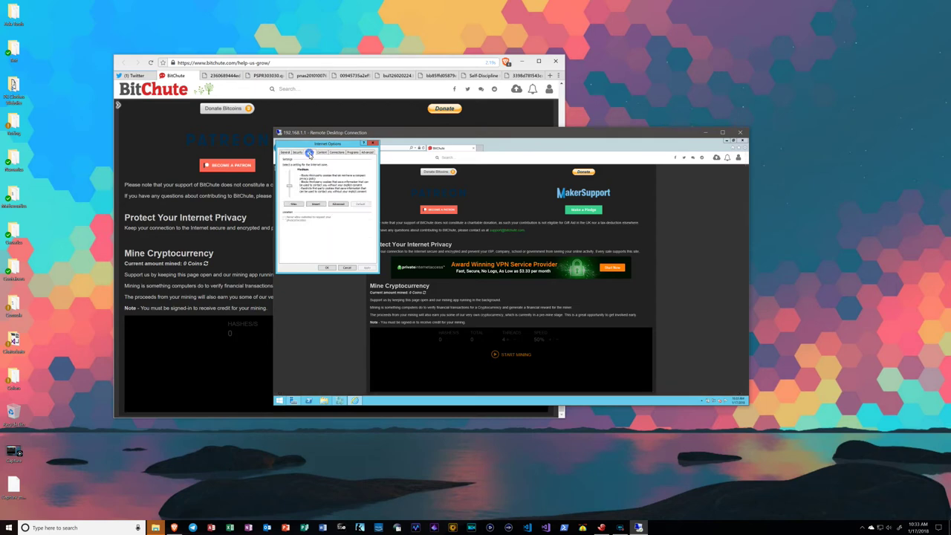
{"action": "left_click", "coordinate": [297, 152]}
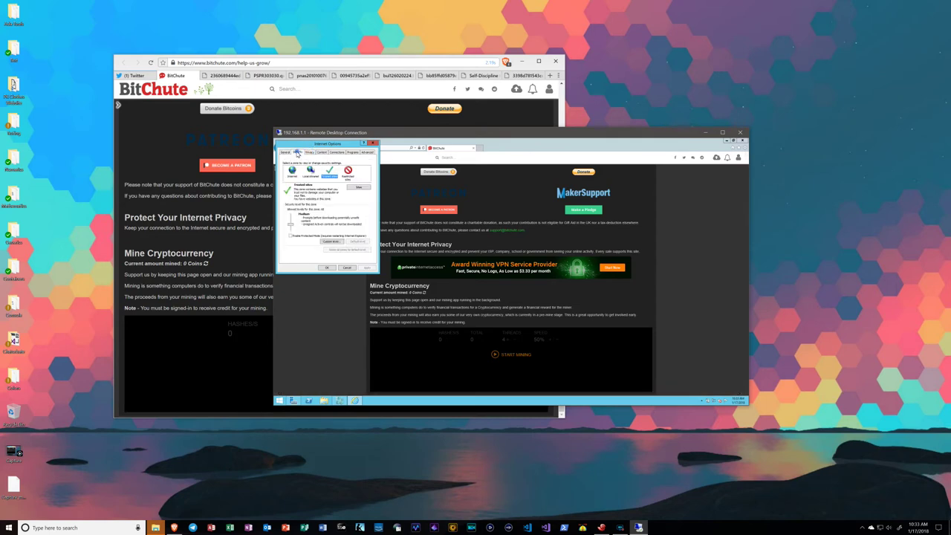
{"action": "left_click", "coordinate": [359, 186]}
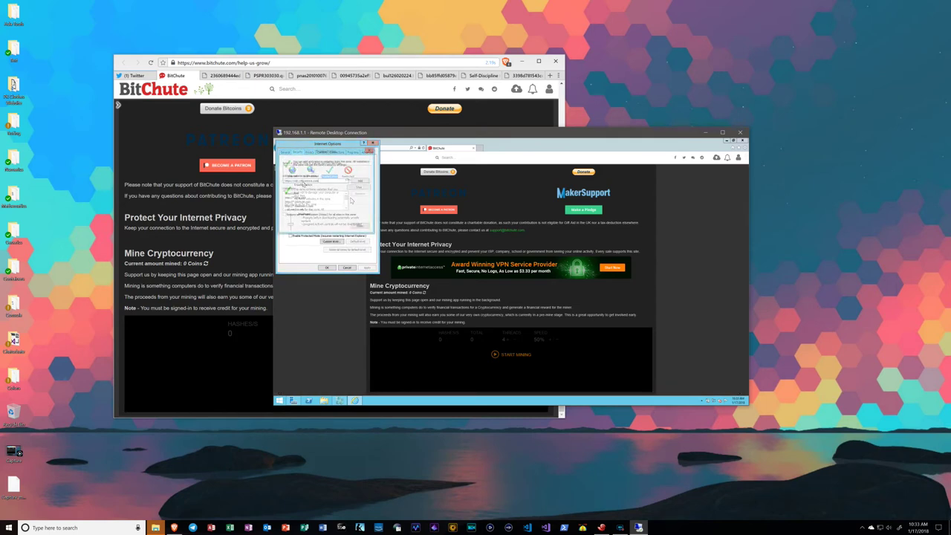
{"action": "double_click", "coordinate": [296, 180]}
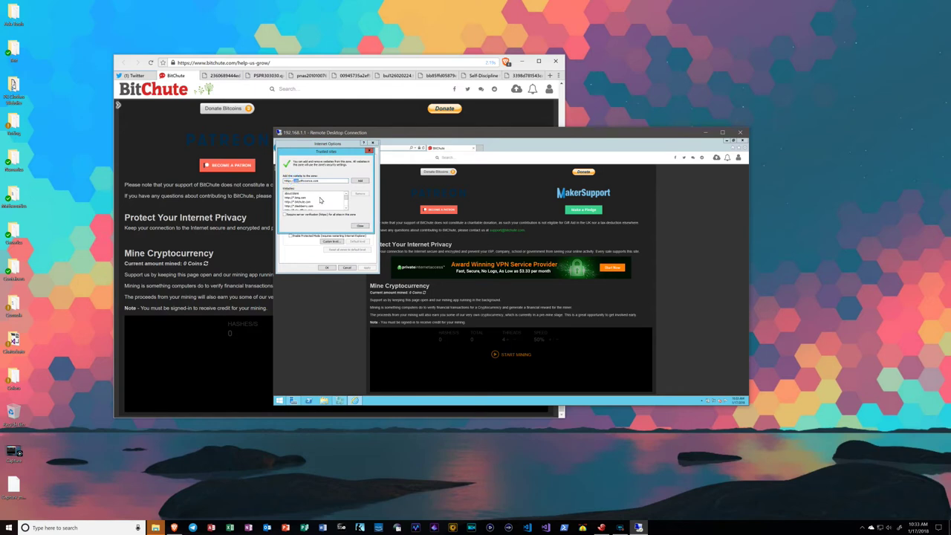
{"action": "type", "text": "*"}
{"action": "left_click", "coordinate": [360, 181]}
{"action": "left_click", "coordinate": [359, 226]}
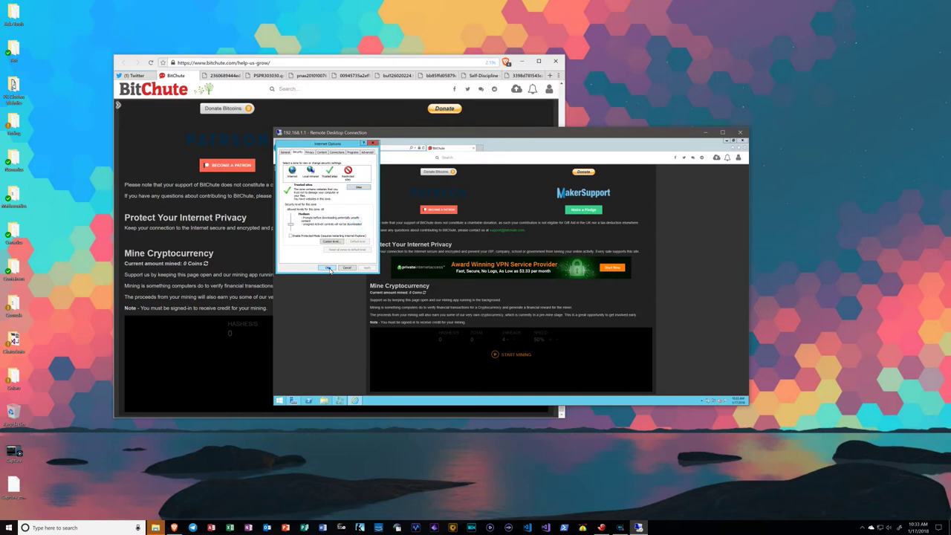
{"action": "left_click", "coordinate": [328, 268]}
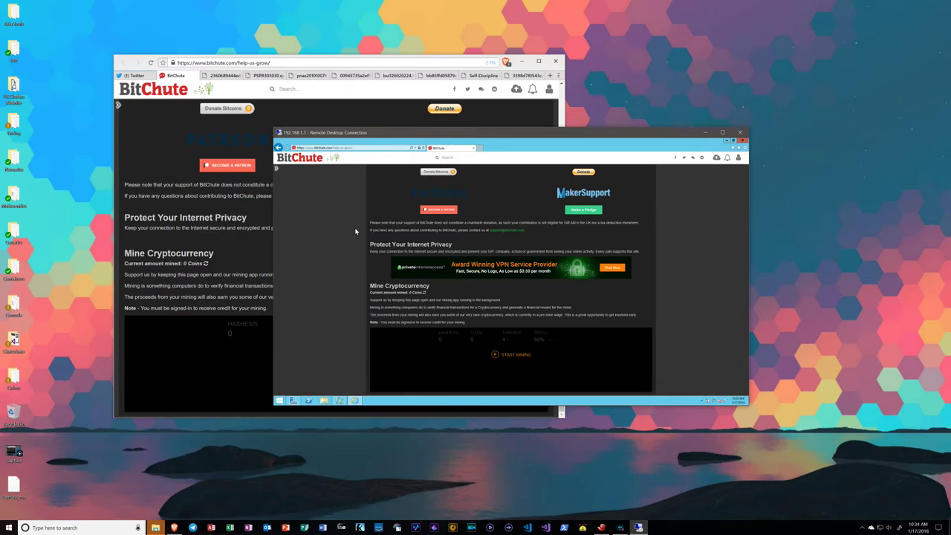
Step: Run the page's miner again with the newly trusted domain and close the security warning
{"action": "left_click", "coordinate": [496, 354]}
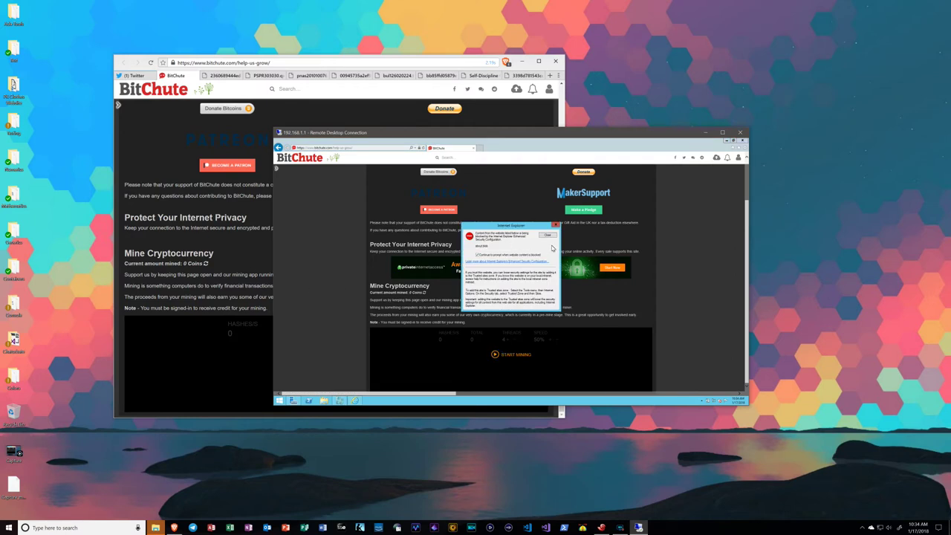
{"action": "left_click", "coordinate": [548, 235]}
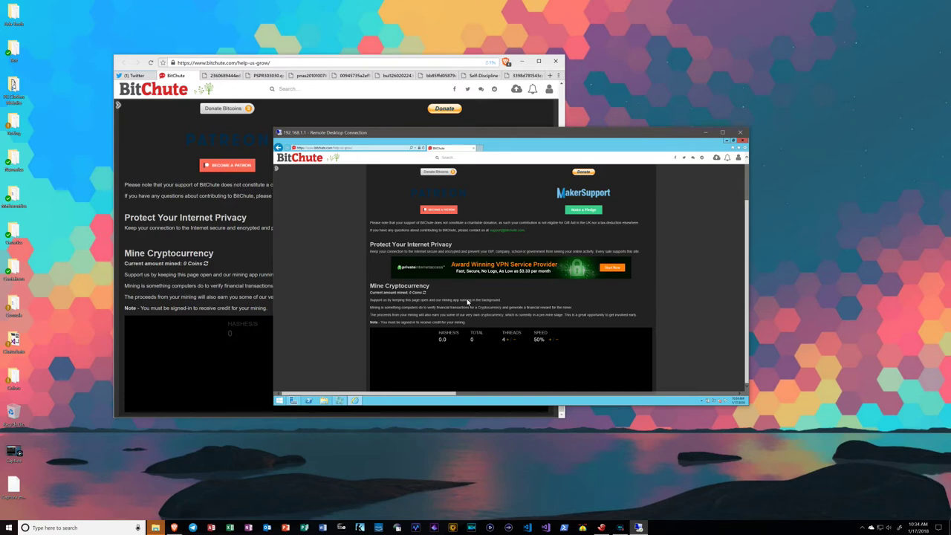
{"action": "right_click", "coordinate": [505, 308]}
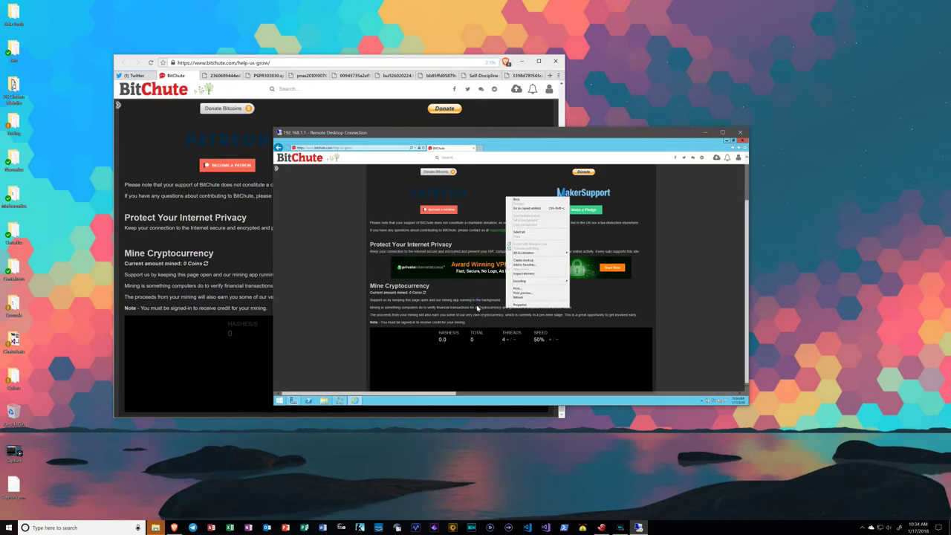
{"action": "left_click", "coordinate": [489, 306]}
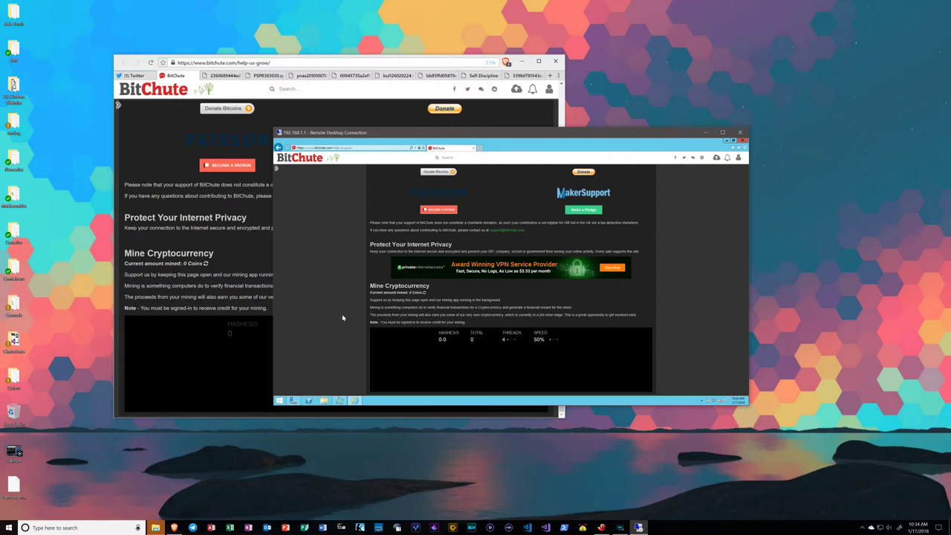
Step: Check the virtual machines' CPU usage and state in Hyper-V Manager, then return to the BitChute page
{"action": "left_click", "coordinate": [340, 401]}
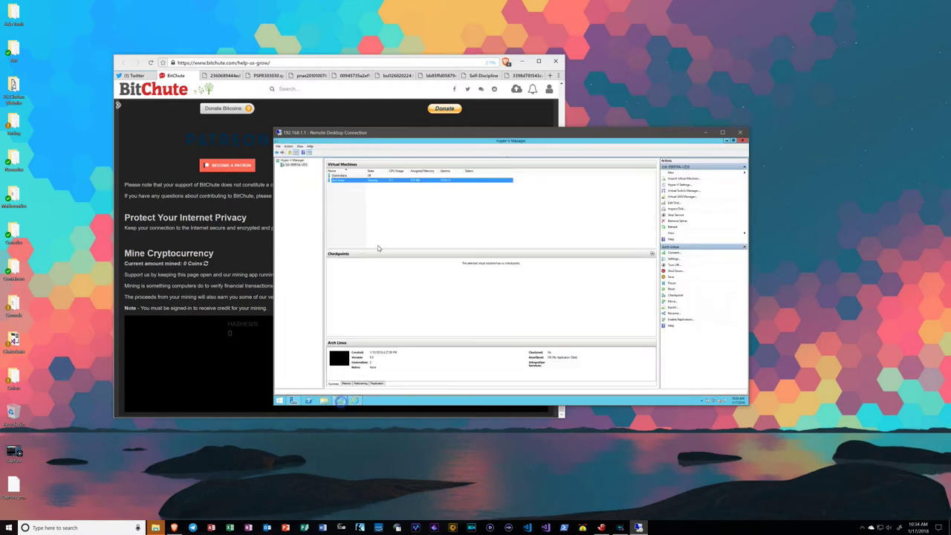
{"action": "left_click", "coordinate": [353, 202]}
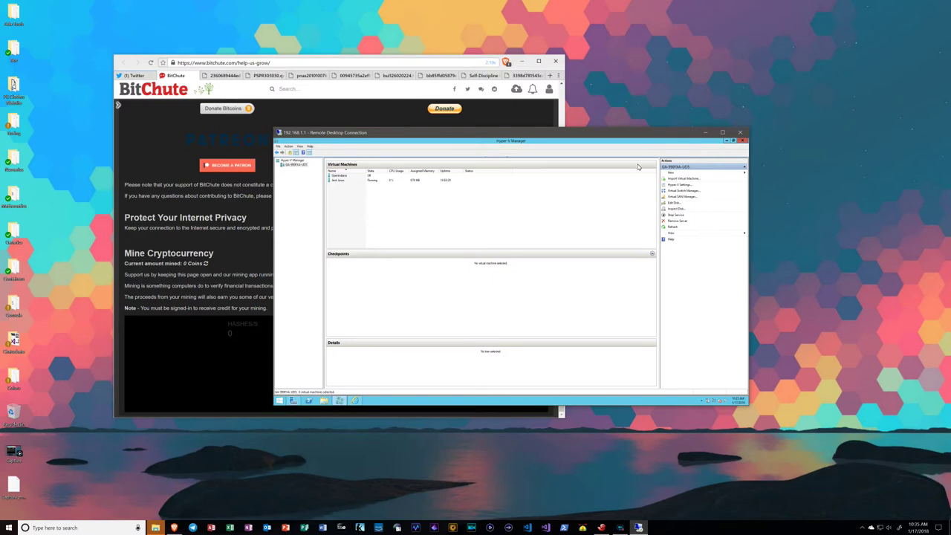
{"action": "left_click", "coordinate": [726, 140]}
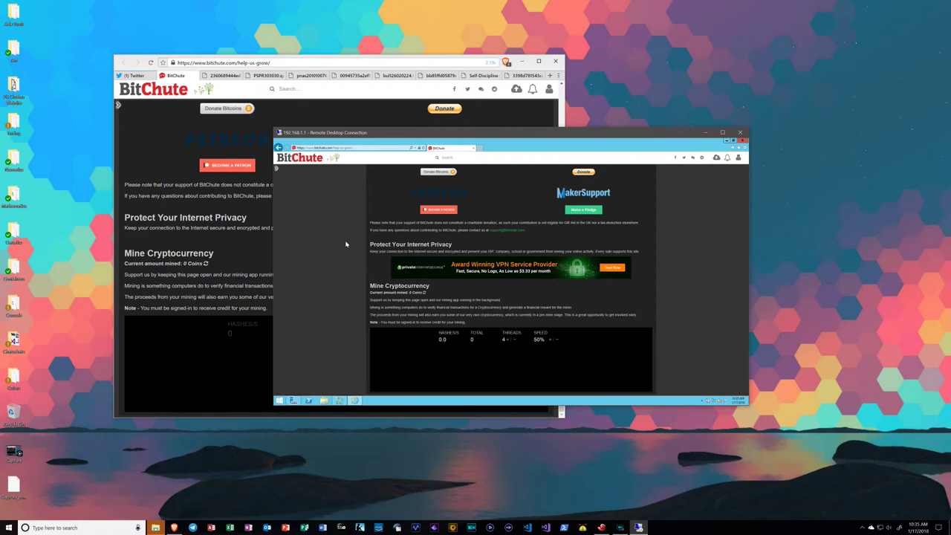
Step: Launch Performance Monitor from the server's app list and display its live performance graph
{"action": "left_click", "coordinate": [279, 400]}
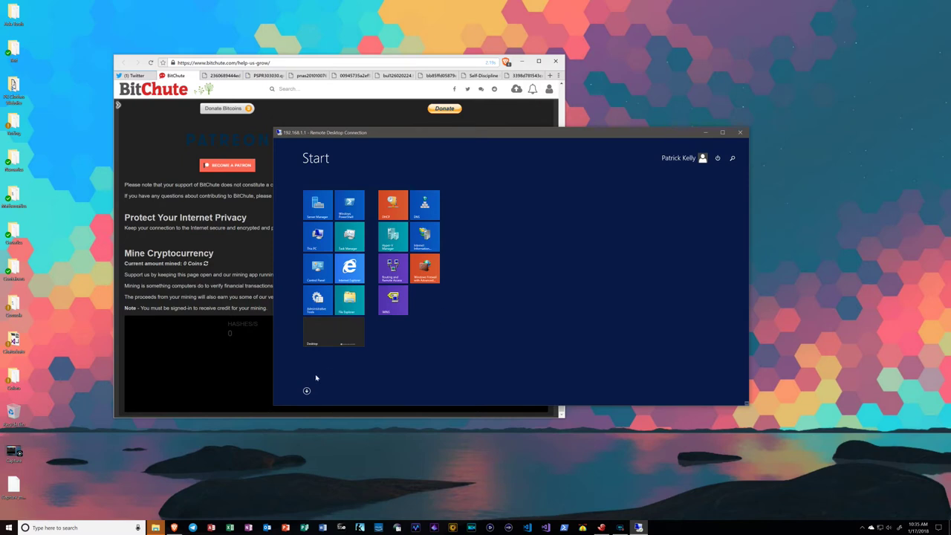
{"action": "left_click", "coordinate": [306, 390]}
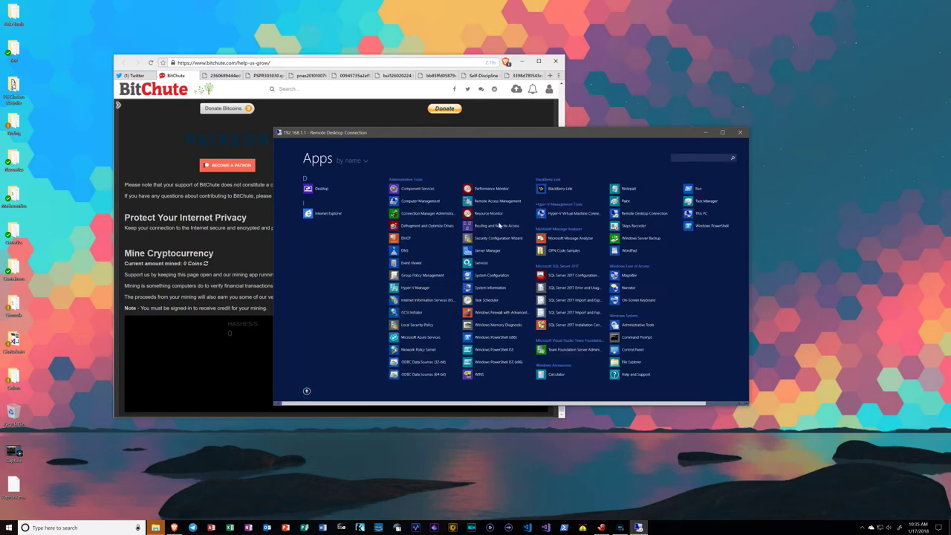
{"action": "left_click", "coordinate": [494, 188]}
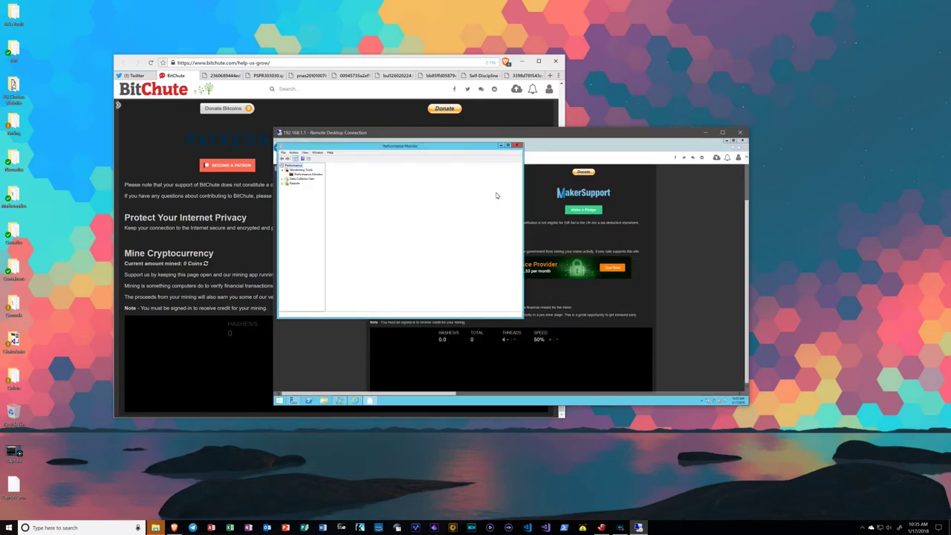
{"action": "left_click", "coordinate": [307, 173]}
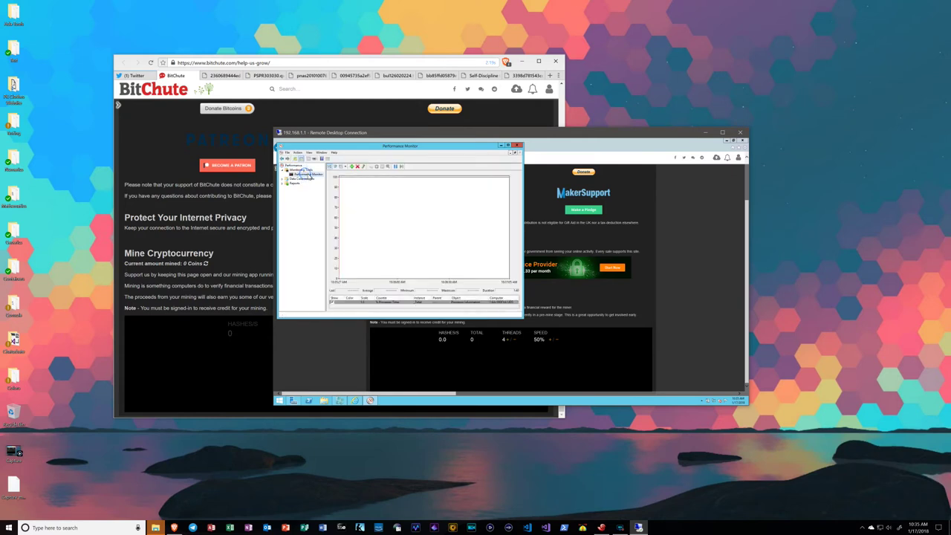
{"action": "right_click", "coordinate": [374, 213]}
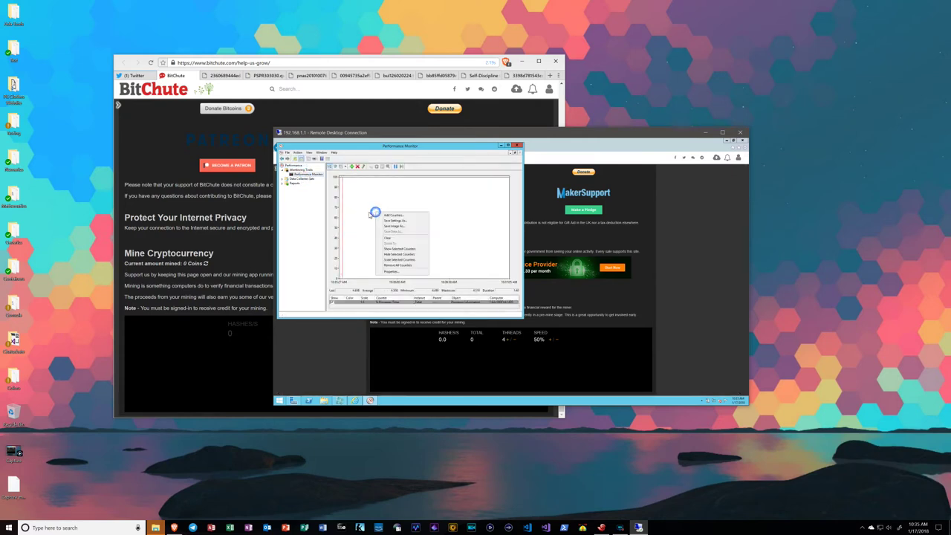
{"action": "left_click", "coordinate": [362, 213]}
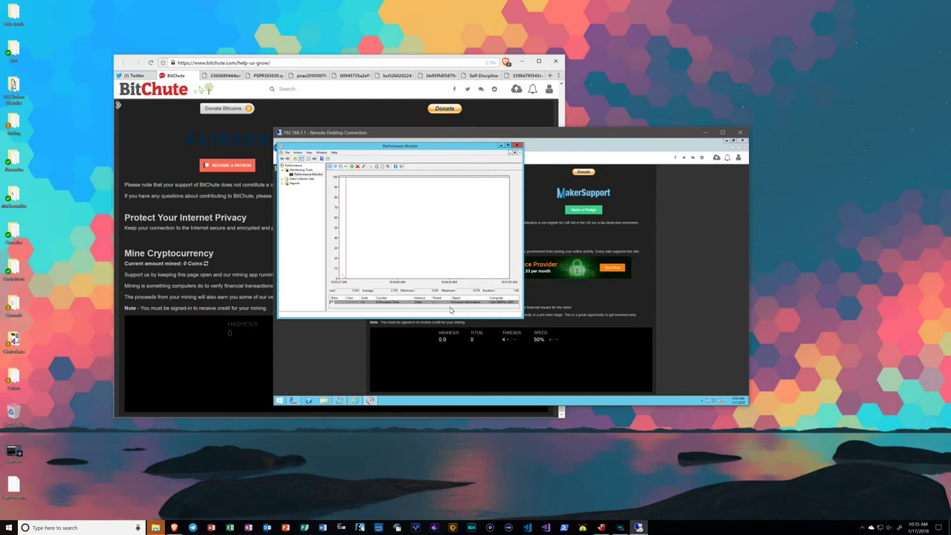
Step: Add the Memory object's % Committed Bytes In Use counter from the local computer to the performance graph
{"action": "right_click", "coordinate": [404, 207]}
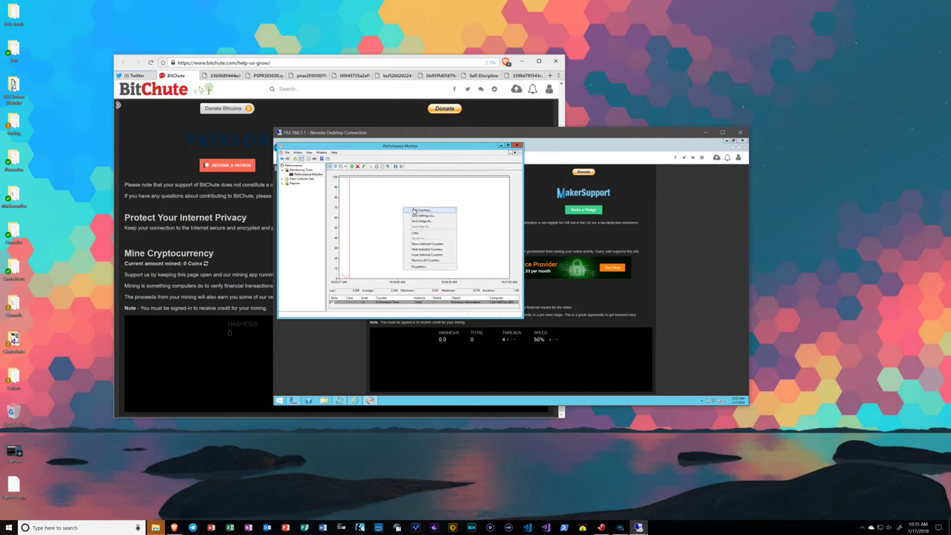
{"action": "left_click", "coordinate": [414, 211]}
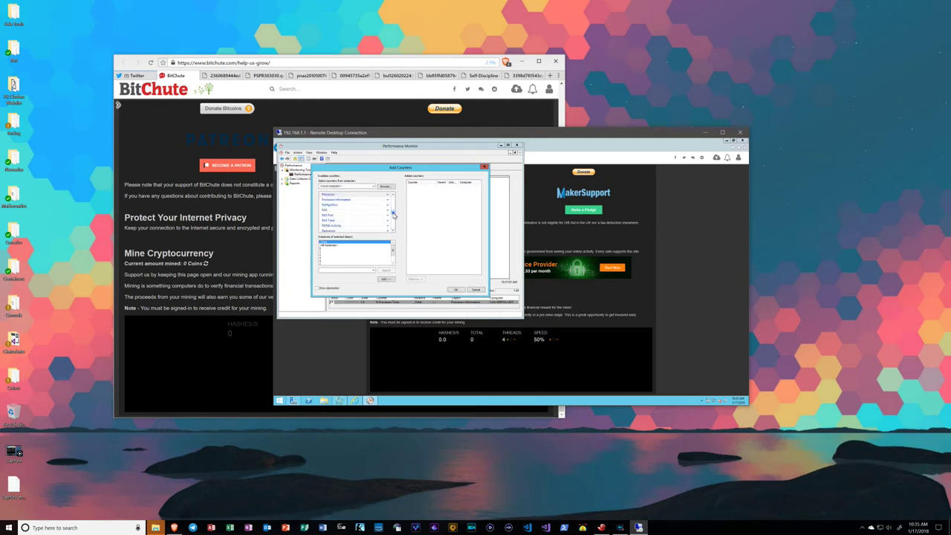
{"action": "scroll", "coordinate": [393, 214], "scroll_direction": "up", "scroll_amount": 10}
{"action": "scroll", "coordinate": [393, 230], "scroll_direction": "down", "scroll_amount": 2}
{"action": "scroll", "coordinate": [394, 223], "scroll_direction": "down", "scroll_amount": 2}
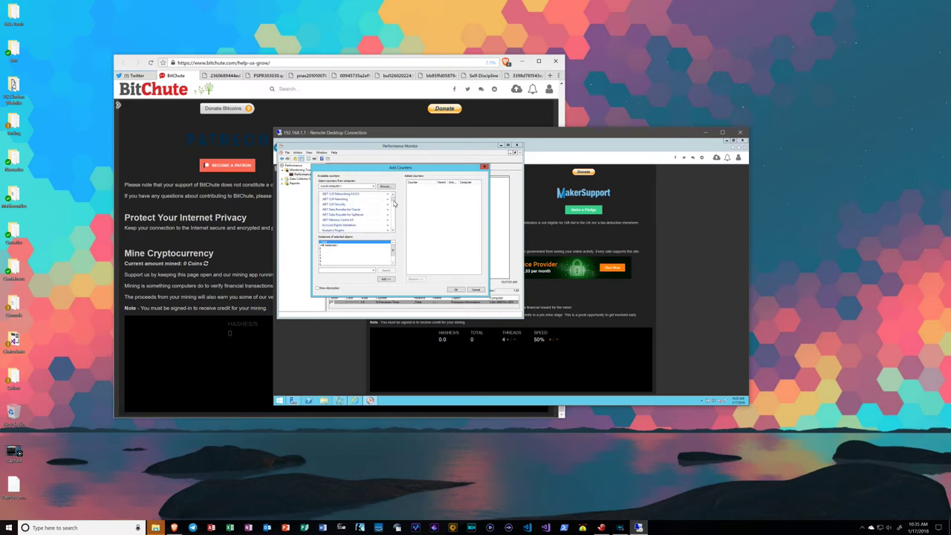
{"action": "scroll", "coordinate": [394, 204], "scroll_direction": "down", "scroll_amount": 15}
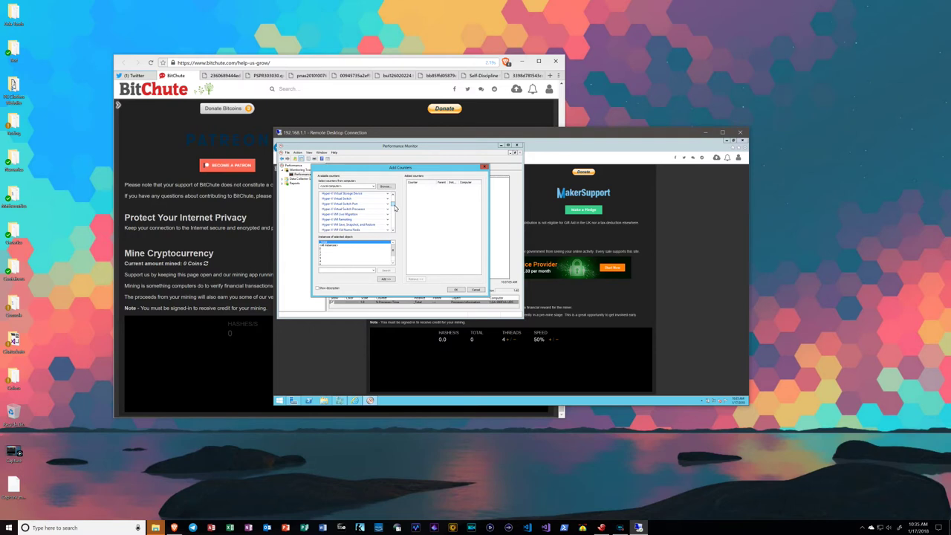
{"action": "left_click_drag", "start_coordinate": [394, 210], "coordinate": [394, 210]}
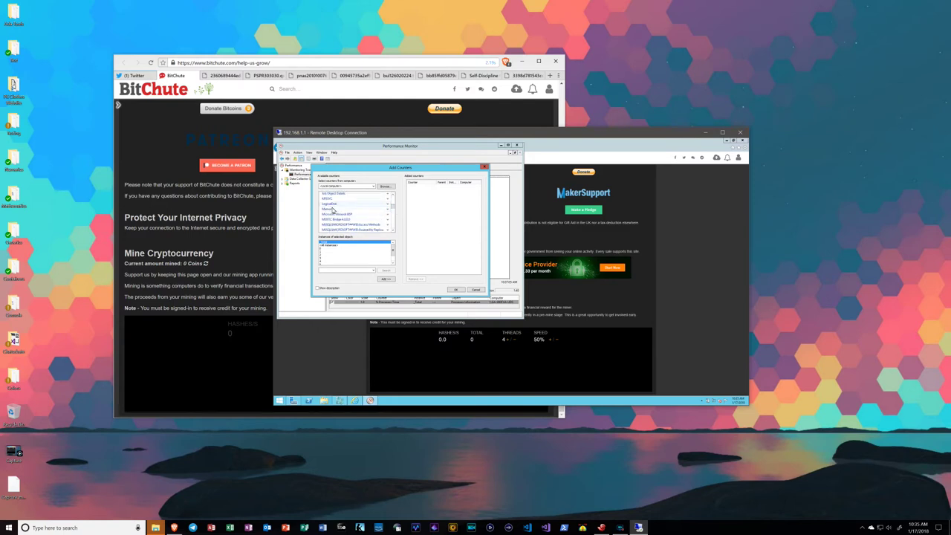
{"action": "left_click", "coordinate": [332, 209]}
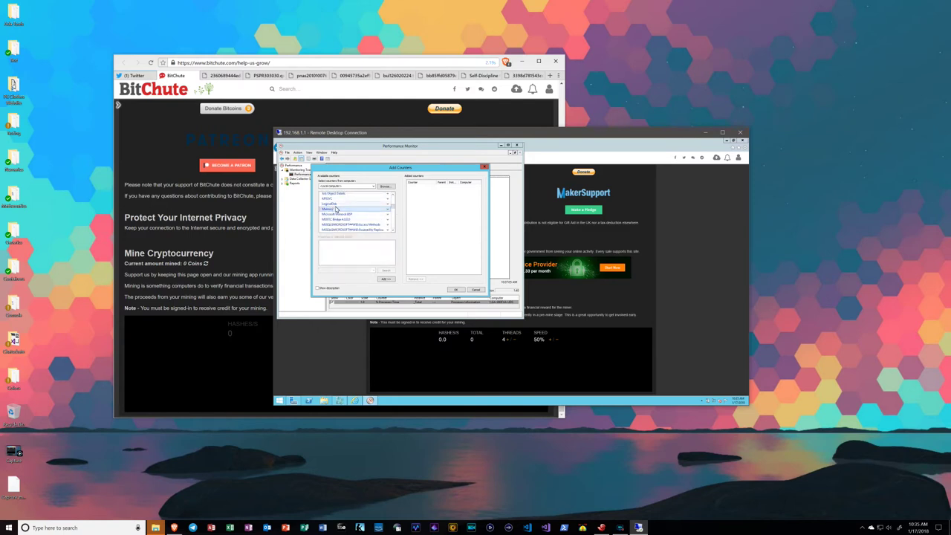
{"action": "left_click", "coordinate": [387, 210]}
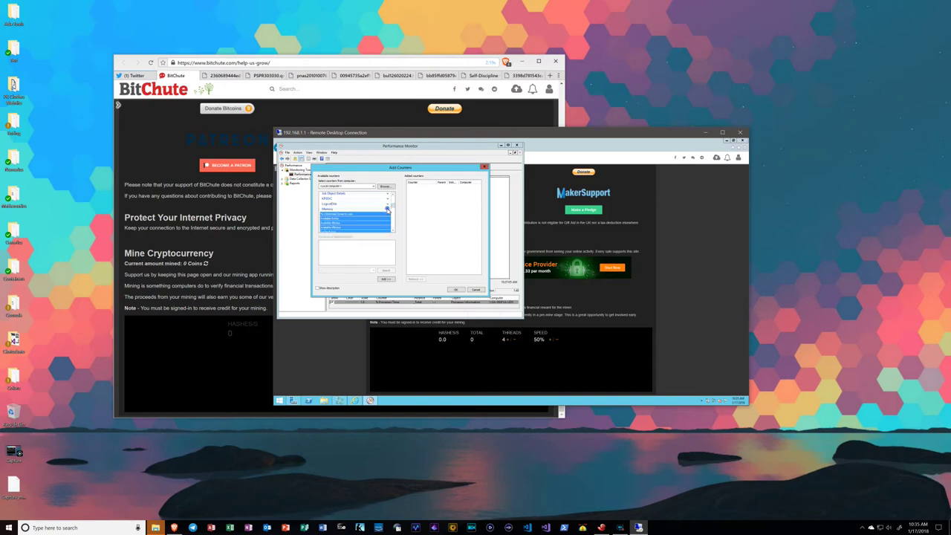
{"action": "left_click", "coordinate": [342, 216]}
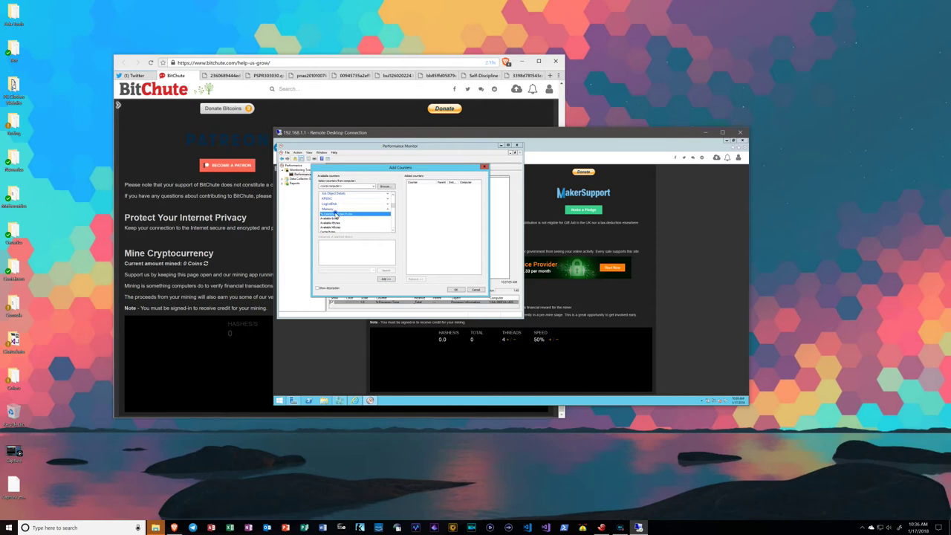
{"action": "left_click", "coordinate": [386, 278]}
{"action": "left_click", "coordinate": [453, 291]}
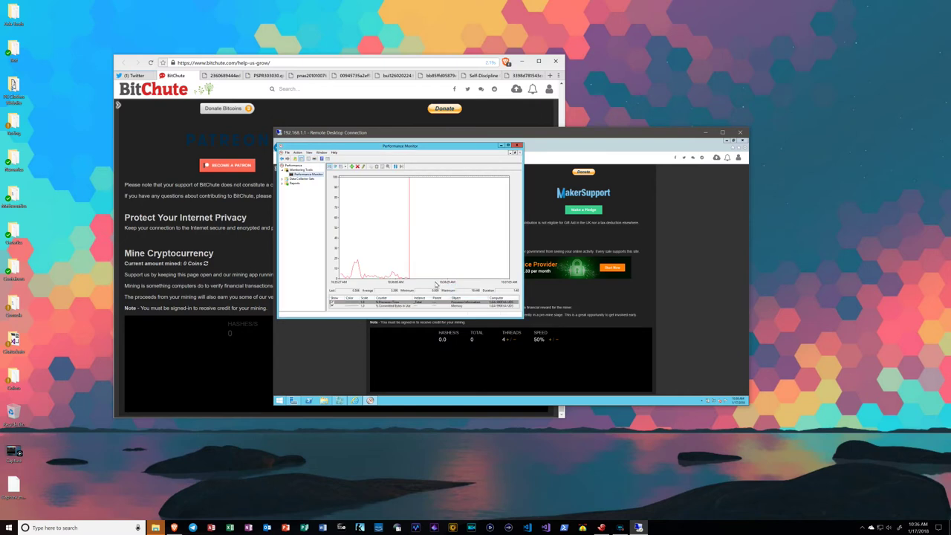
Step: Give the % Committed Bytes In Use counter a different line color and maximize the Performance Monitor window
{"action": "right_click", "coordinate": [353, 306]}
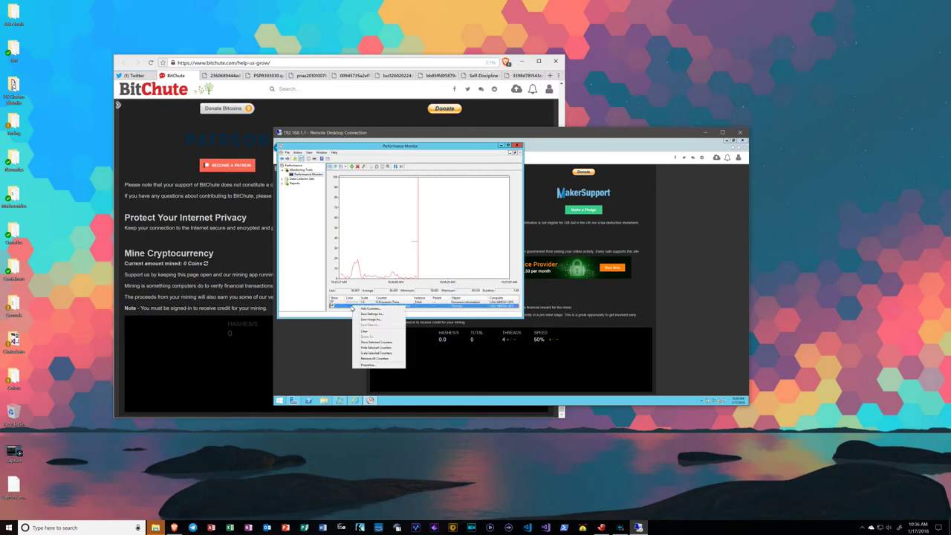
{"action": "left_click", "coordinate": [348, 312]}
{"action": "double_click", "coordinate": [347, 305]}
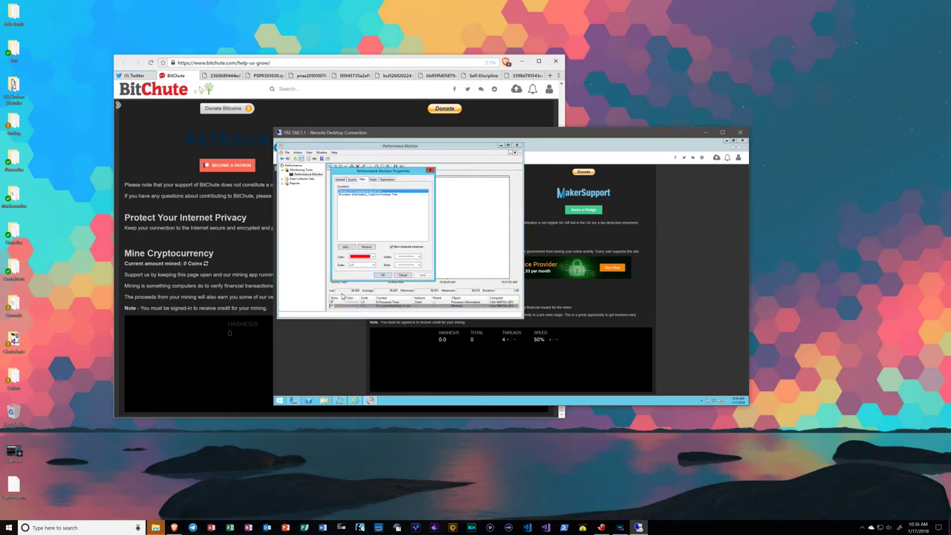
{"action": "left_click", "coordinate": [371, 258]}
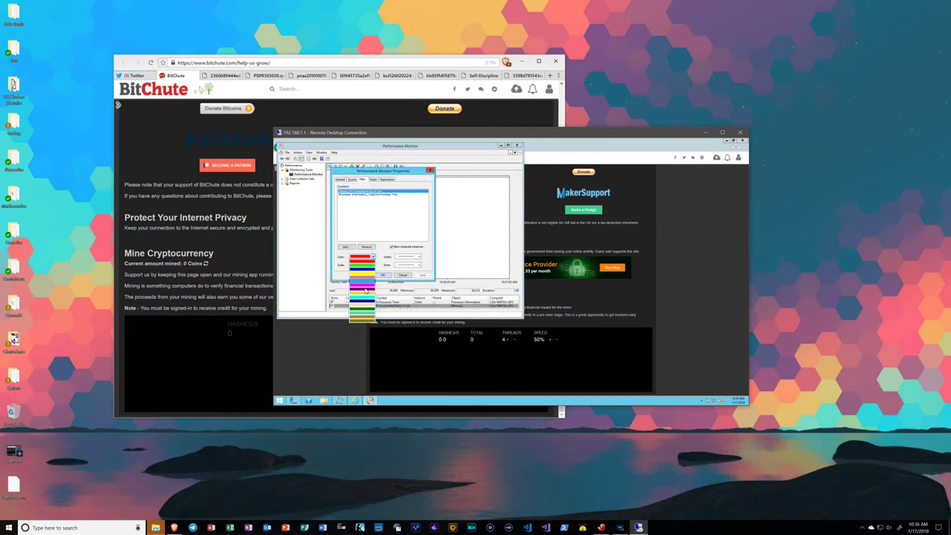
{"action": "left_click", "coordinate": [362, 284]}
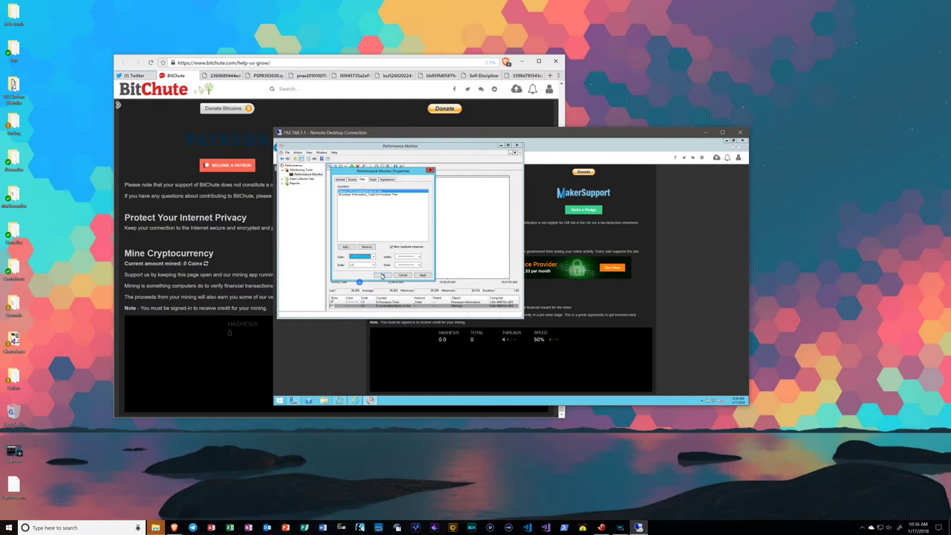
{"action": "left_click", "coordinate": [382, 275]}
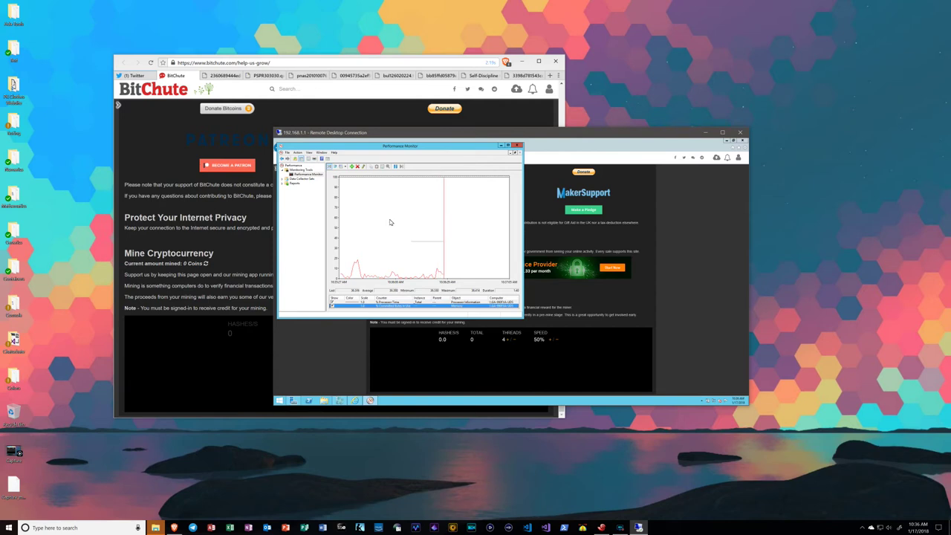
{"action": "left_click", "coordinate": [510, 146]}
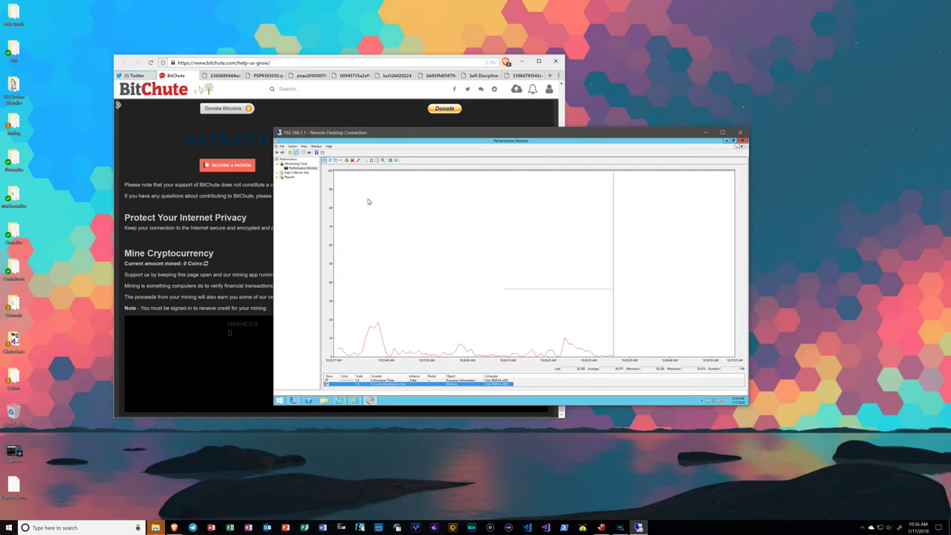
Step: Open the counter selection again and look through the counters available under the Process object
{"action": "right_click", "coordinate": [433, 263]}
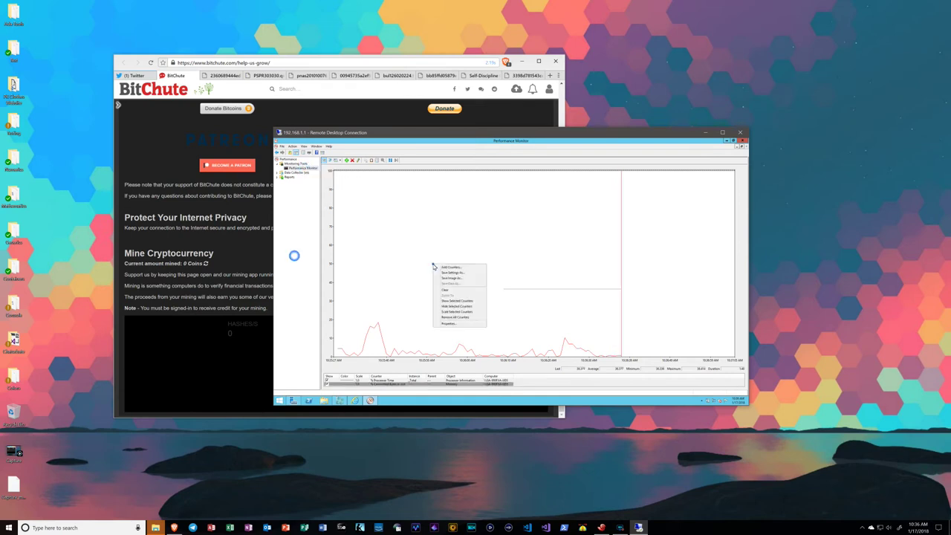
{"action": "left_click", "coordinate": [450, 268]}
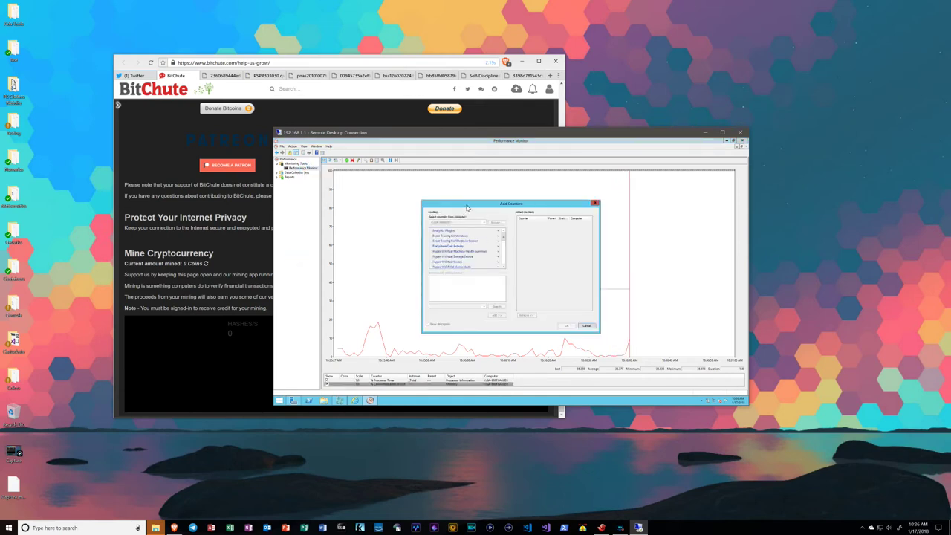
{"action": "left_click_drag", "start_coordinate": [464, 209], "coordinate": [403, 190]}
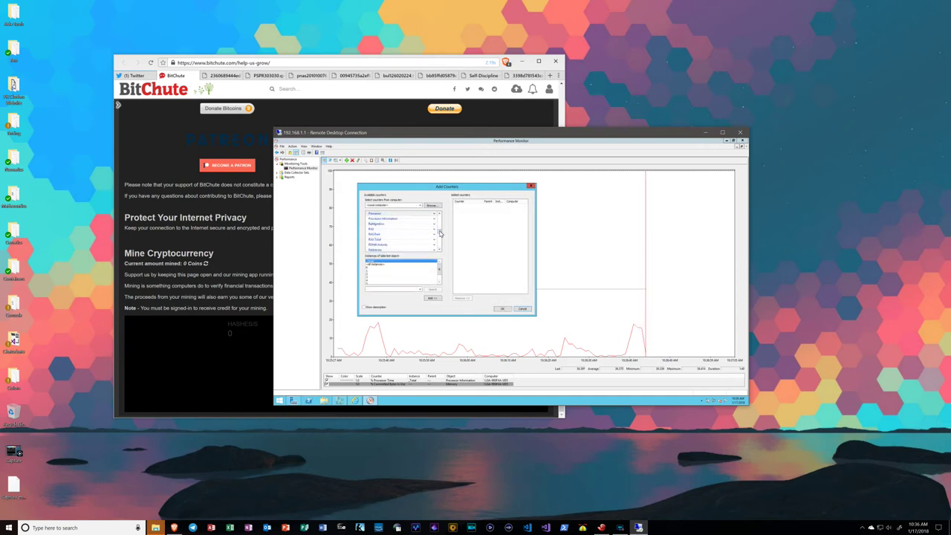
{"action": "scroll", "coordinate": [439, 232], "scroll_direction": "down", "scroll_amount": 5}
{"action": "scroll", "coordinate": [439, 232], "scroll_direction": "up", "scroll_amount": 4}
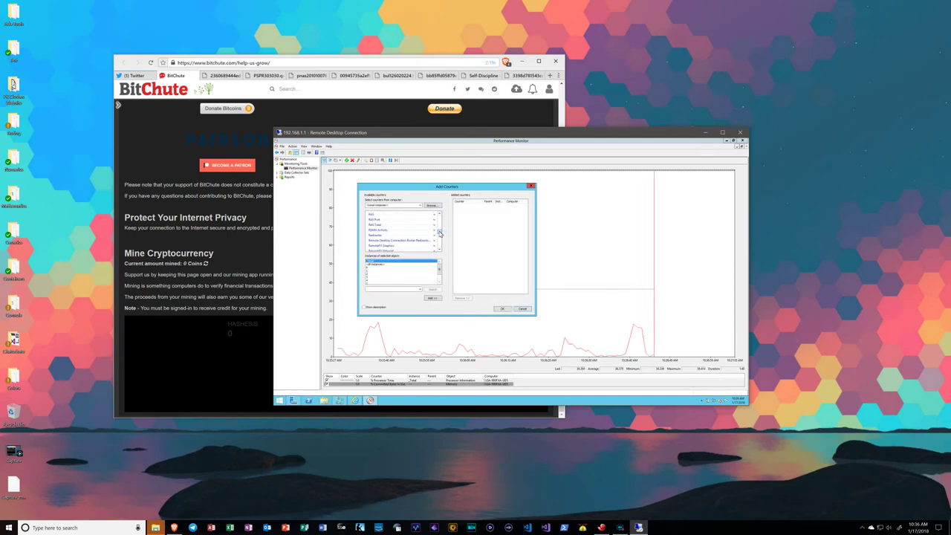
{"action": "scroll", "coordinate": [439, 231], "scroll_direction": "up", "scroll_amount": 2}
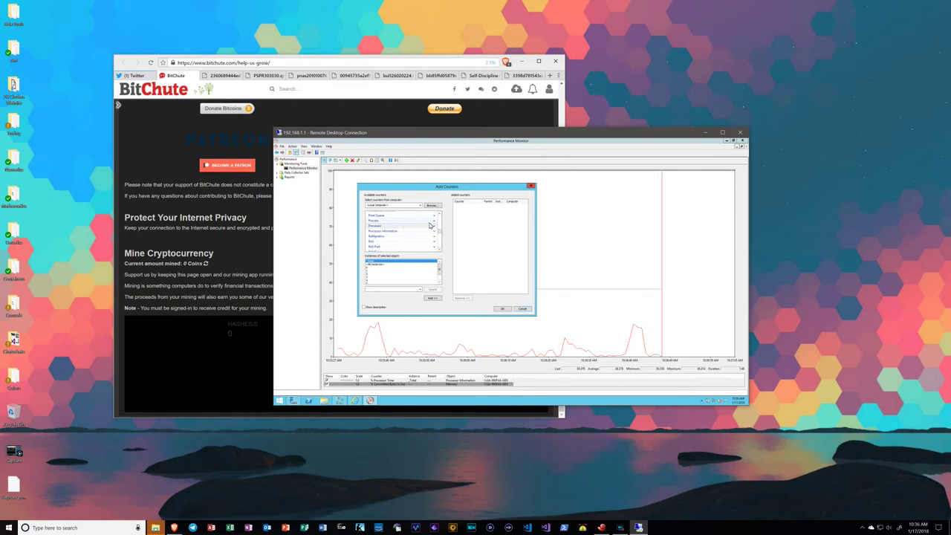
{"action": "left_click", "coordinate": [434, 221]}
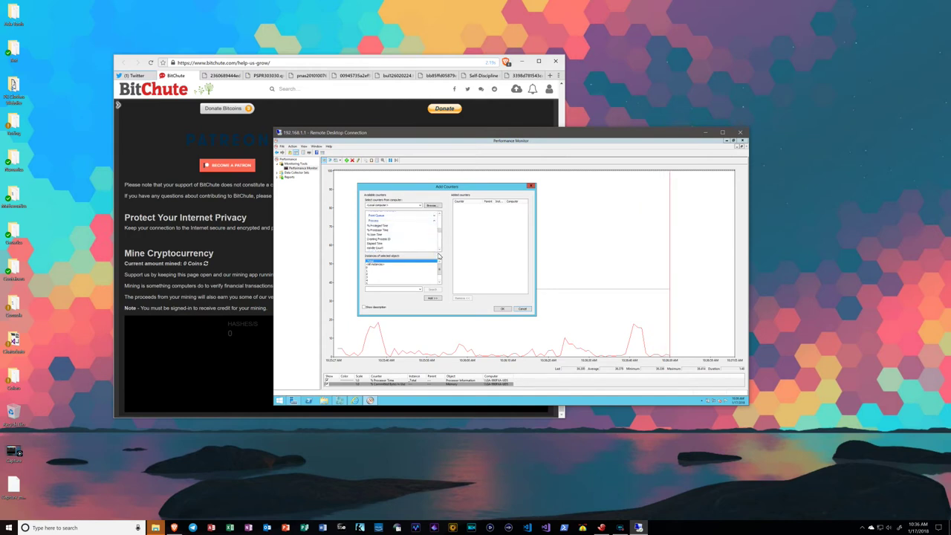
{"action": "scroll", "coordinate": [422, 246], "scroll_direction": "down", "scroll_amount": 2}
{"action": "scroll", "coordinate": [423, 246], "scroll_direction": "down", "scroll_amount": 3}
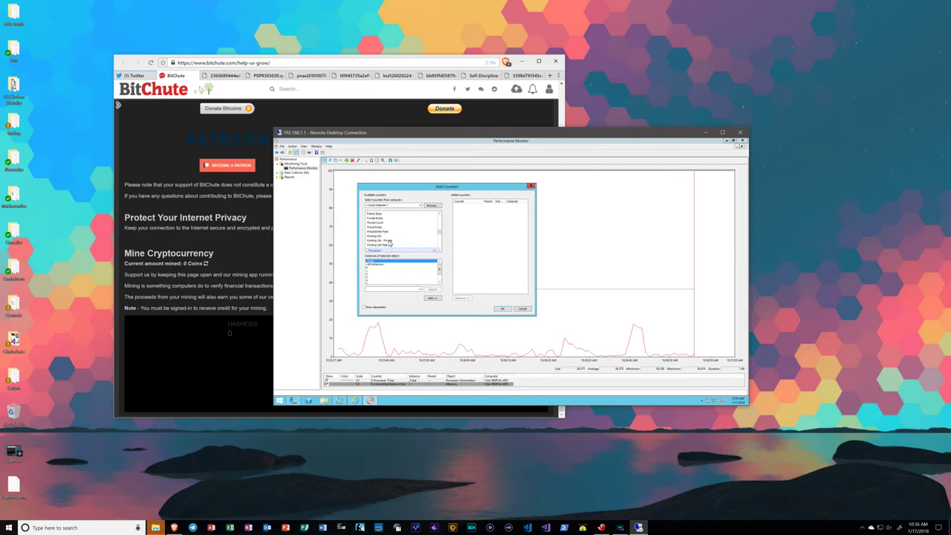
{"action": "scroll", "coordinate": [390, 242], "scroll_direction": "up", "scroll_amount": 3}
{"action": "scroll", "coordinate": [389, 242], "scroll_direction": "up", "scroll_amount": 1}
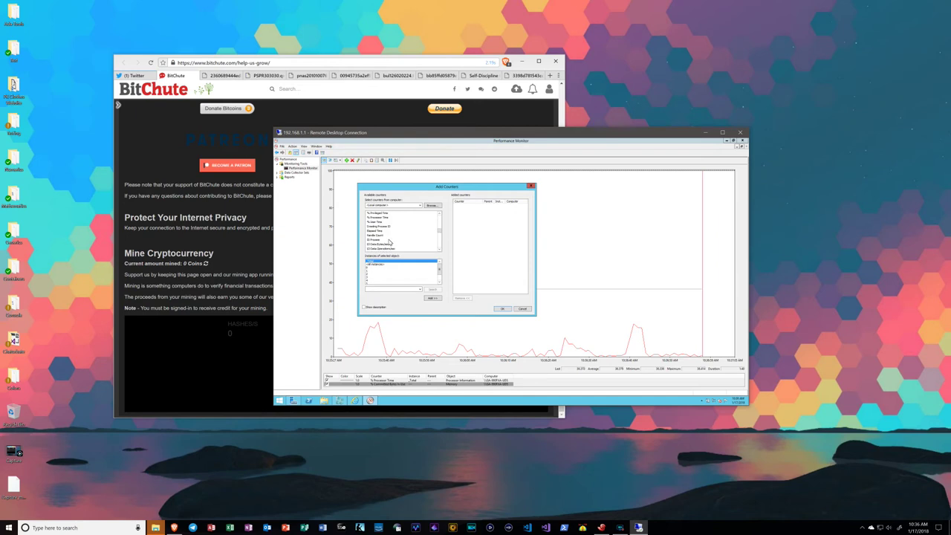
{"action": "scroll", "coordinate": [387, 238], "scroll_direction": "up", "scroll_amount": 1}
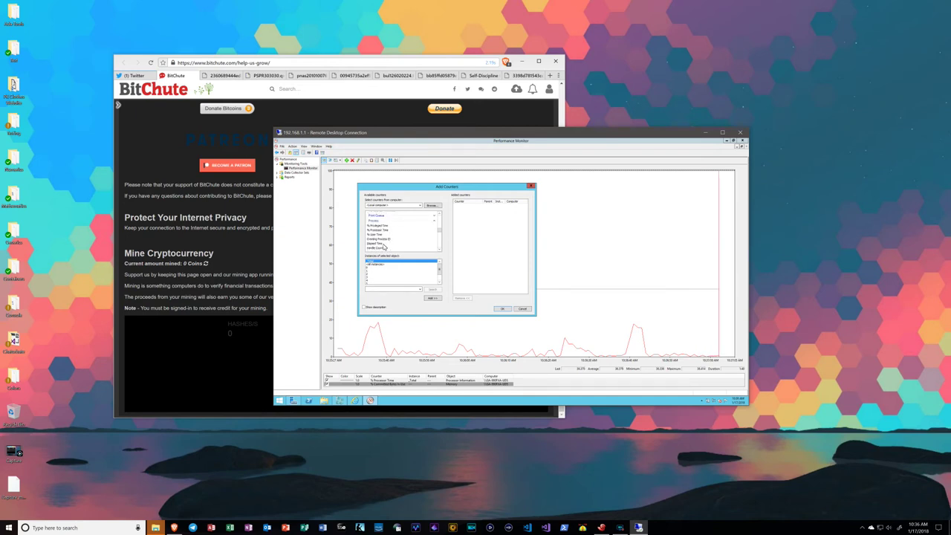
{"action": "scroll", "coordinate": [387, 244], "scroll_direction": "down", "scroll_amount": 1}
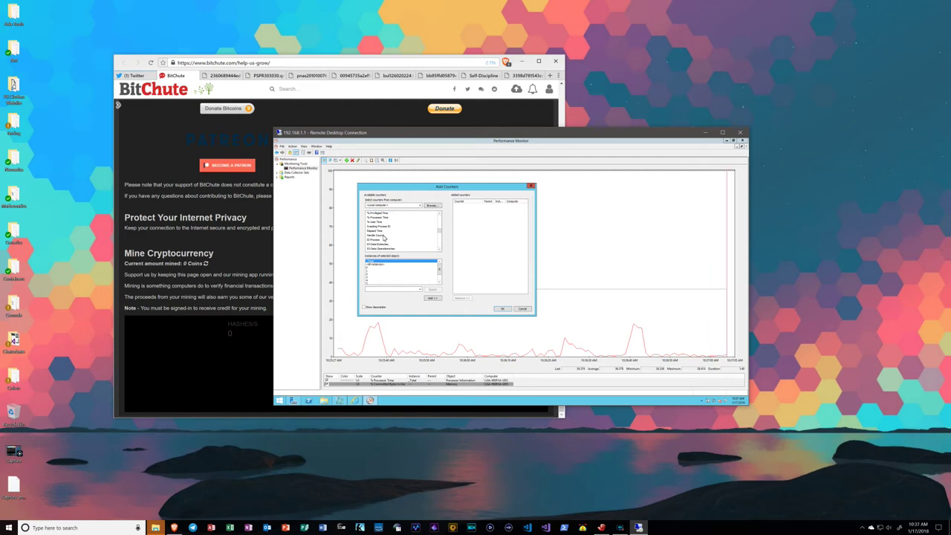
{"action": "scroll", "coordinate": [385, 239], "scroll_direction": "down", "scroll_amount": 2}
{"action": "scroll", "coordinate": [386, 236], "scroll_direction": "down", "scroll_amount": 4}
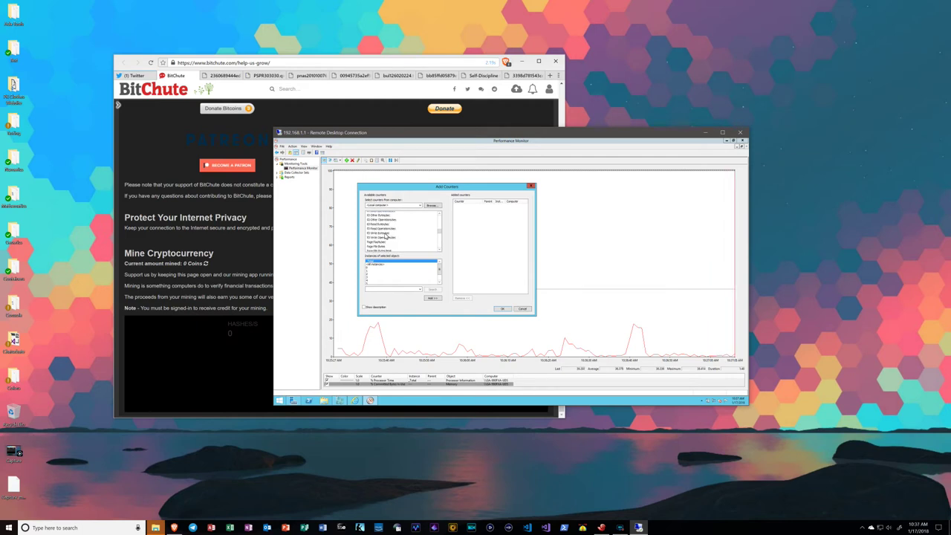
{"action": "scroll", "coordinate": [384, 236], "scroll_direction": "down", "scroll_amount": 2}
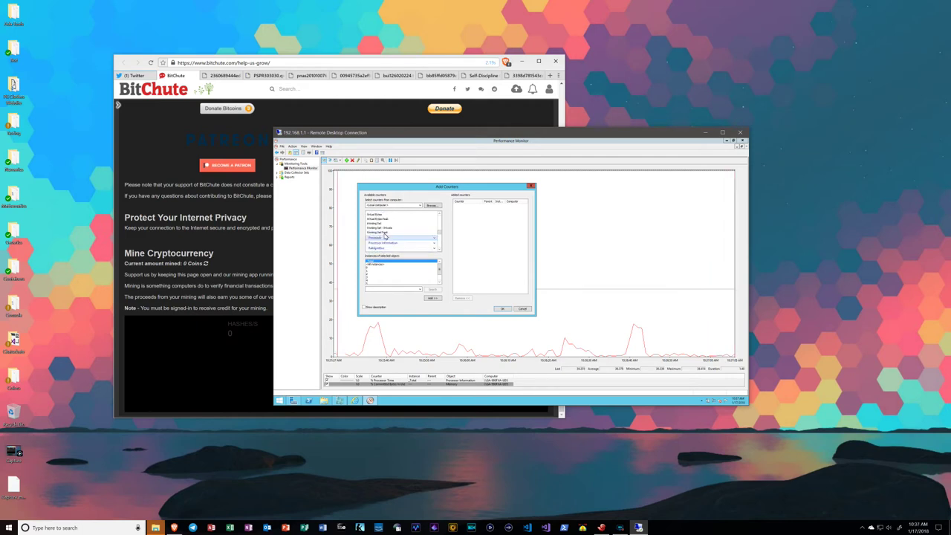
Step: Look through the counters available under the Memory object, then close the counter selection without adding any
{"action": "scroll", "coordinate": [409, 240], "scroll_direction": "up", "scroll_amount": 6}
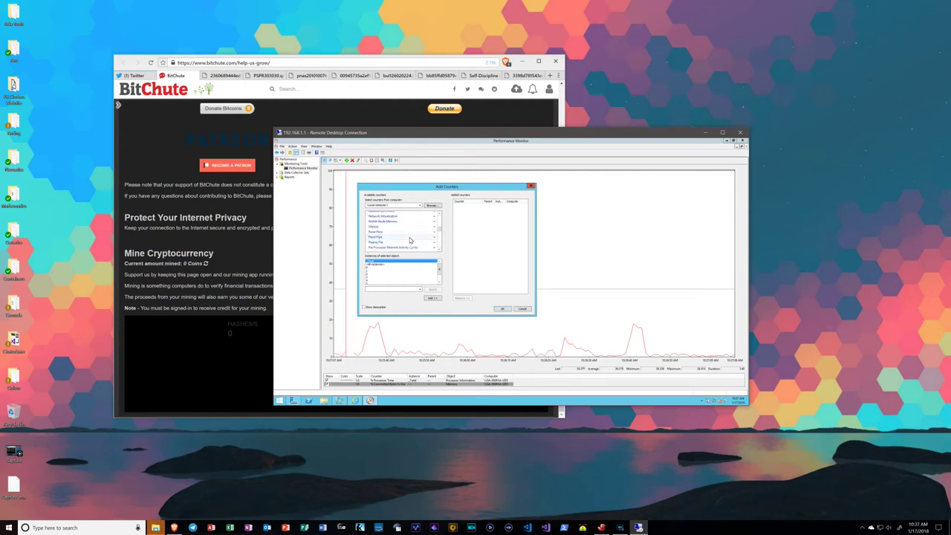
{"action": "scroll", "coordinate": [408, 240], "scroll_direction": "up", "scroll_amount": 8}
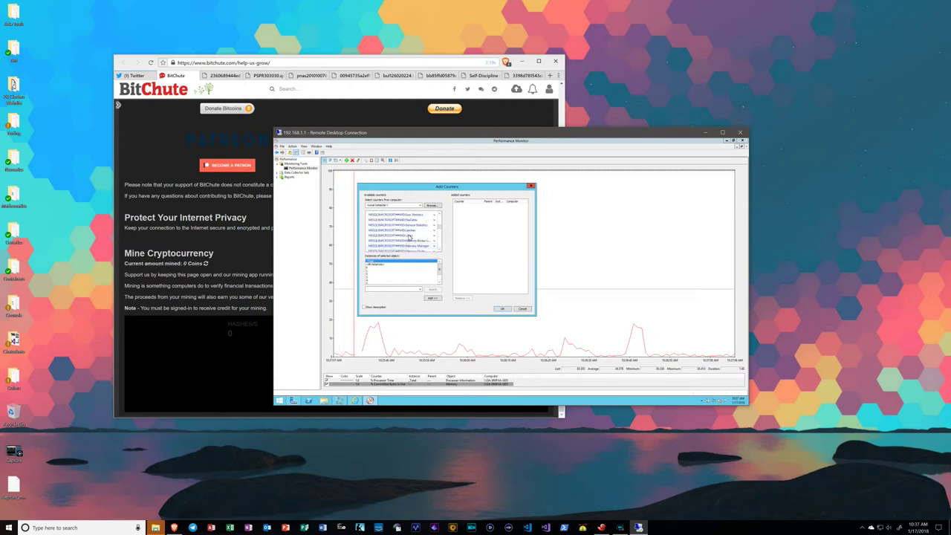
{"action": "scroll", "coordinate": [409, 238], "scroll_direction": "up", "scroll_amount": 3}
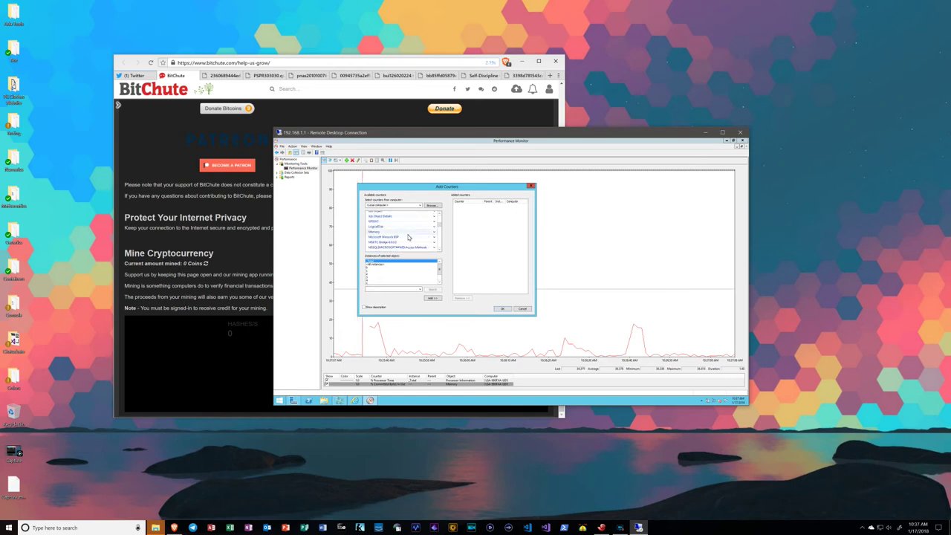
{"action": "left_click", "coordinate": [435, 231]}
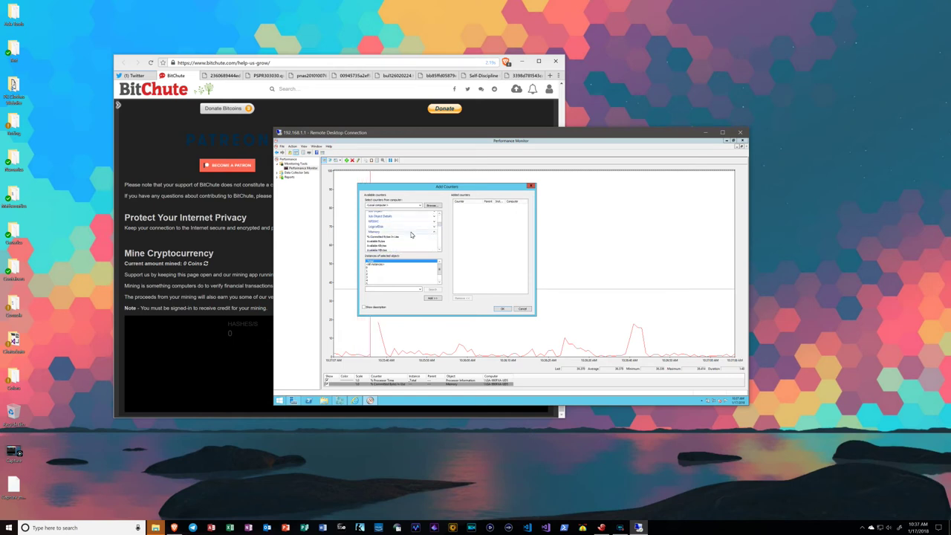
{"action": "scroll", "coordinate": [410, 234], "scroll_direction": "down", "scroll_amount": 1}
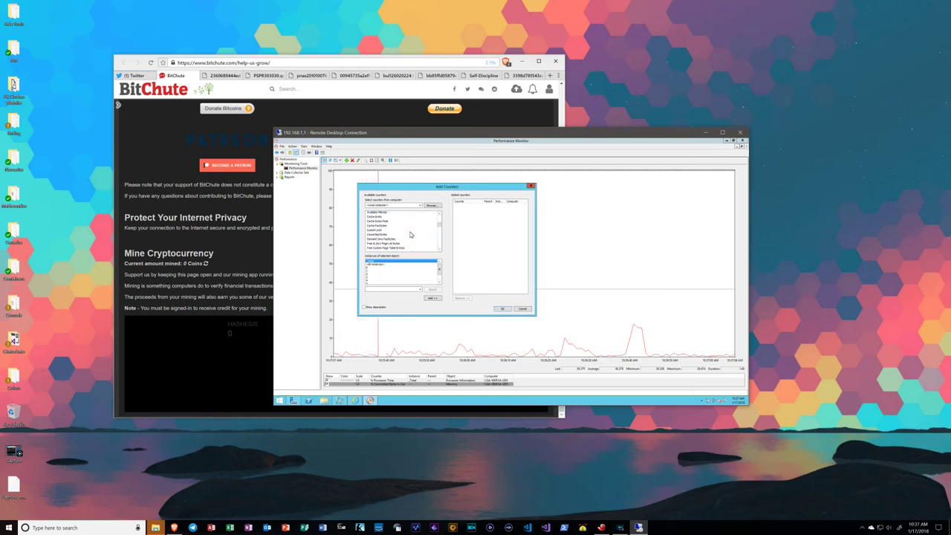
{"action": "scroll", "coordinate": [410, 234], "scroll_direction": "down", "scroll_amount": 1}
{"action": "scroll", "coordinate": [410, 235], "scroll_direction": "down", "scroll_amount": 3}
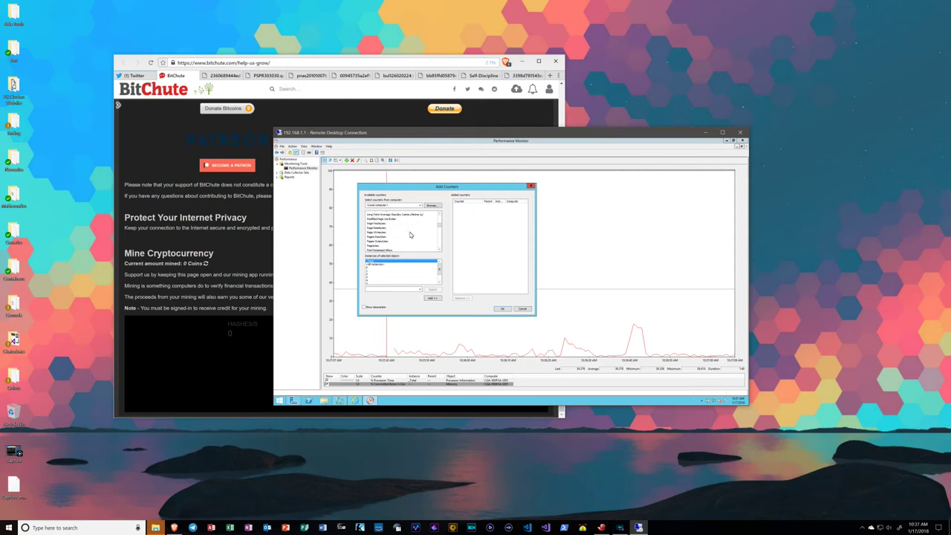
{"action": "scroll", "coordinate": [410, 234], "scroll_direction": "down", "scroll_amount": 4}
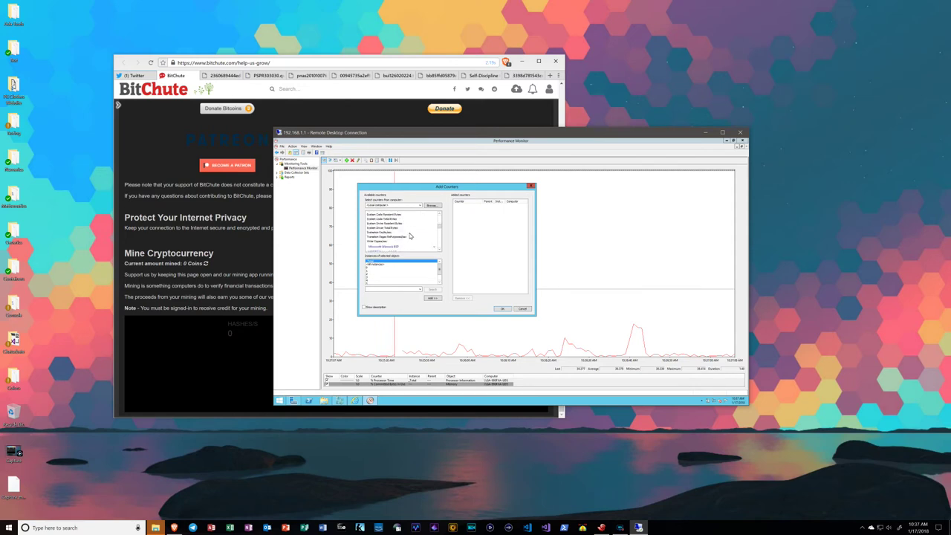
{"action": "left_click", "coordinate": [531, 185]}
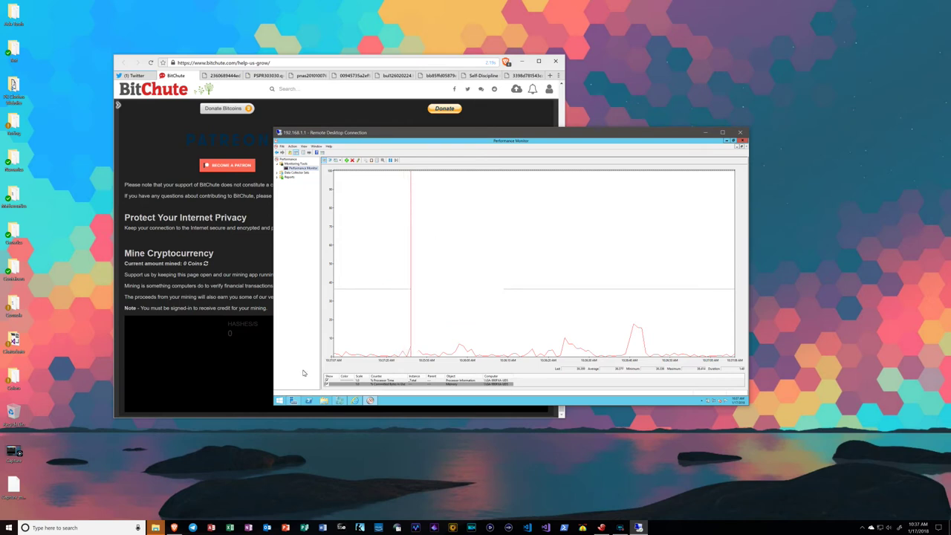
Step: Open Task Manager on the remote server, expand the Internet Explorer entry to examine its processor and memory use, and close Task Manager
{"action": "left_click", "coordinate": [281, 400]}
{"action": "left_click", "coordinate": [356, 237]}
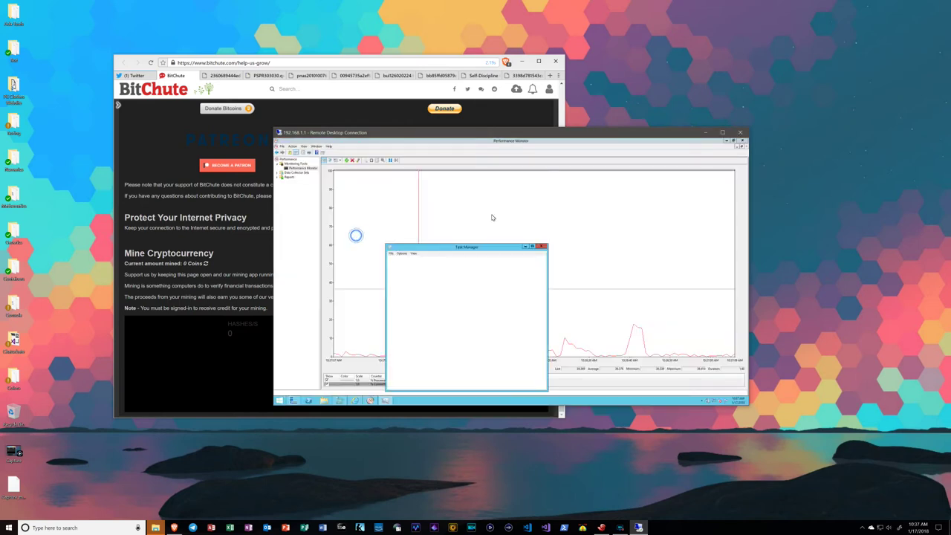
{"action": "left_click_drag", "start_coordinate": [433, 232], "coordinate": [403, 188]}
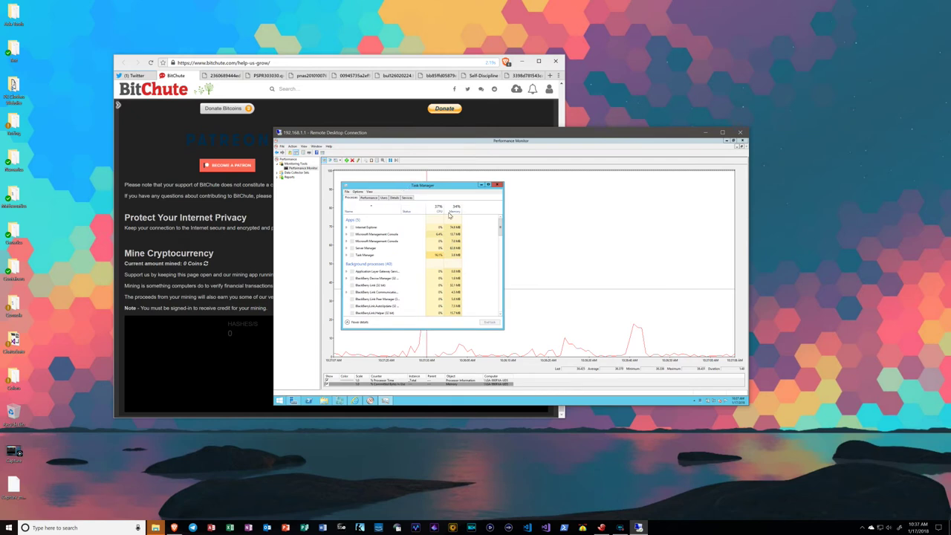
{"action": "left_click", "coordinate": [346, 227]}
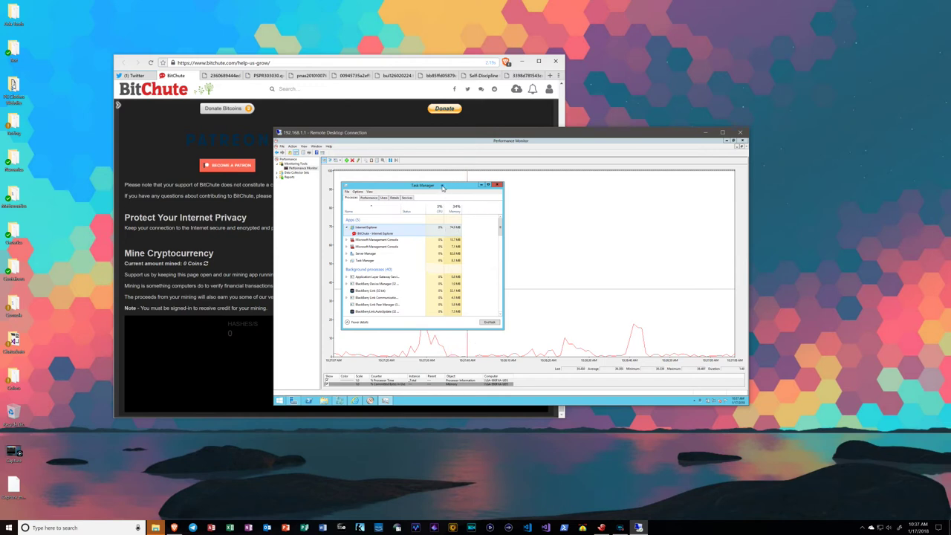
{"action": "left_click_drag", "start_coordinate": [461, 187], "coordinate": [407, 169]}
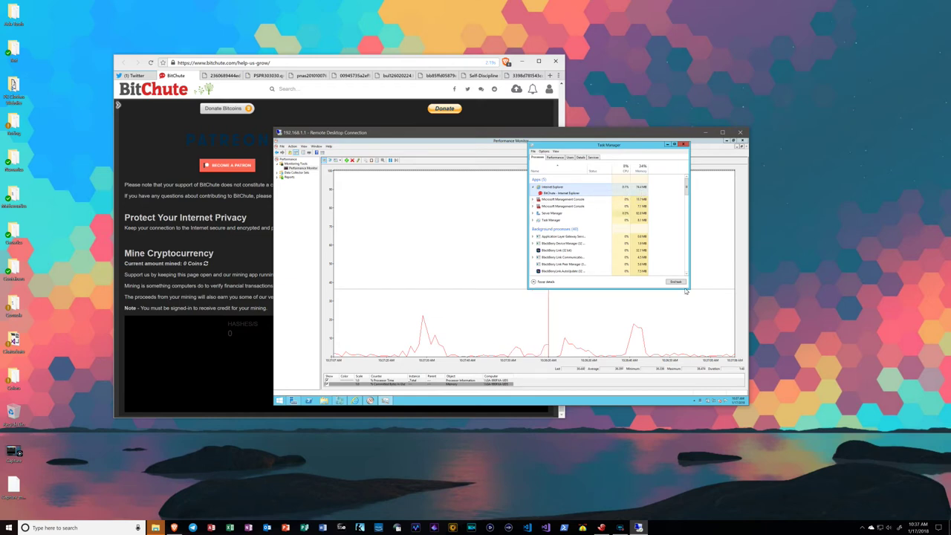
{"action": "left_click", "coordinate": [683, 143]}
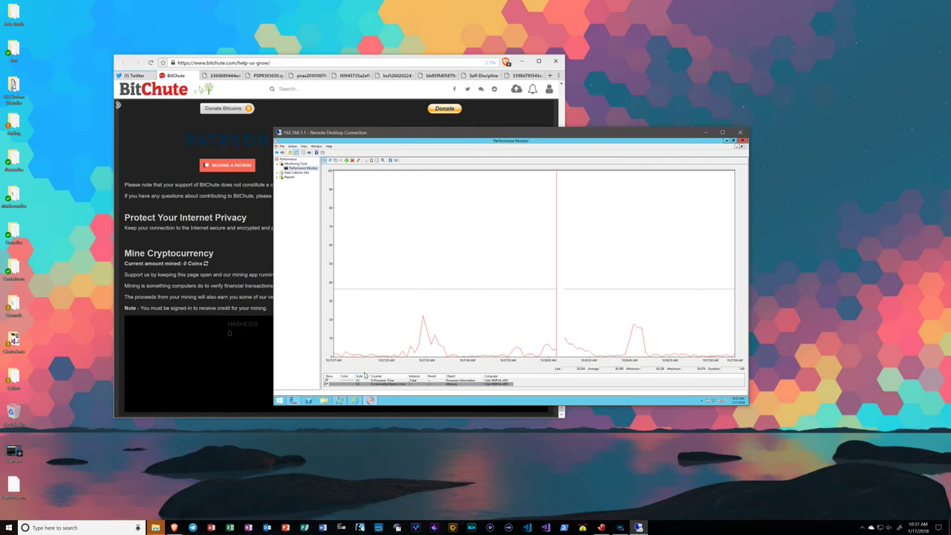
Step: Set the BitChute miner on the remote server to 8 threads and 100% speed, and check the performance graph
{"action": "left_click", "coordinate": [355, 400]}
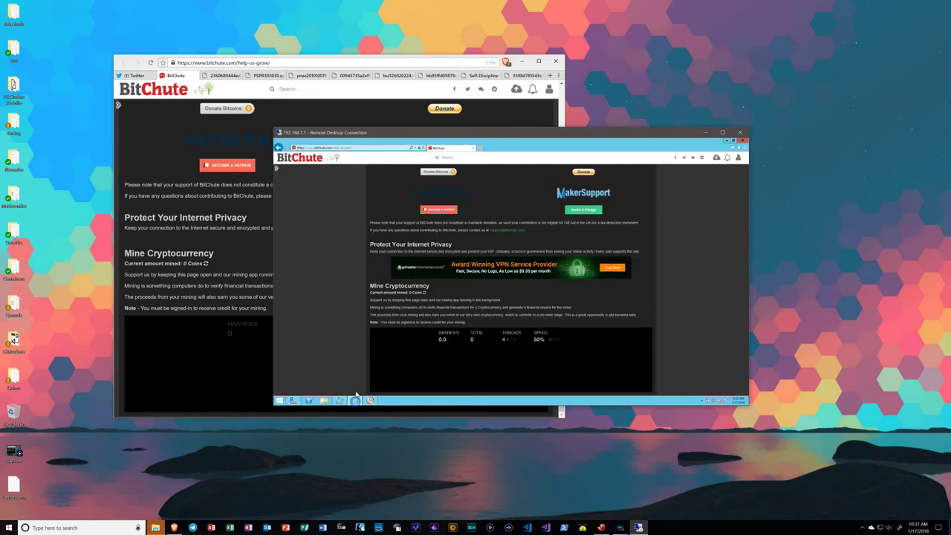
{"action": "left_click", "coordinate": [508, 340]}
{"action": "left_click", "coordinate": [508, 340]}
{"action": "left_click", "coordinate": [508, 340]}
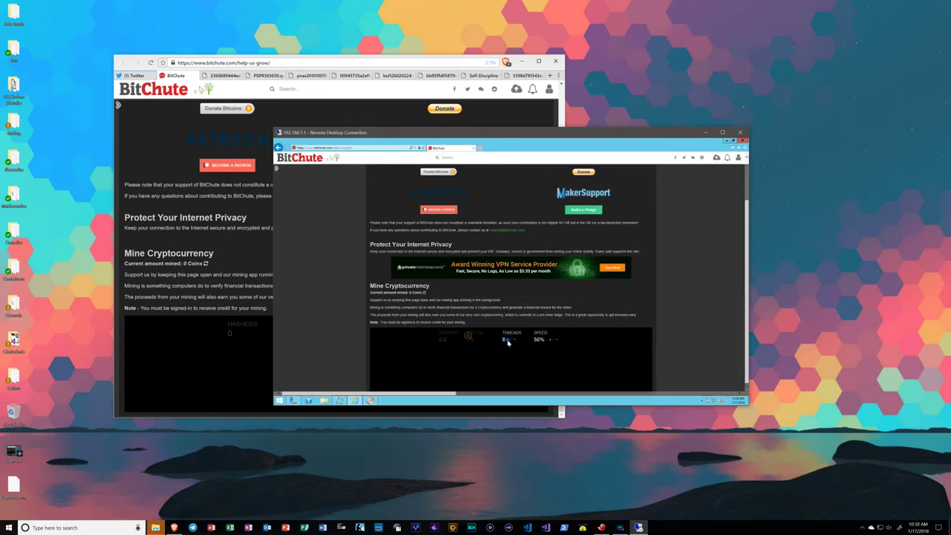
{"action": "left_click", "coordinate": [507, 340]}
{"action": "left_click", "coordinate": [549, 340]}
{"action": "left_click", "coordinate": [549, 340]}
{"action": "left_click", "coordinate": [549, 340]}
{"action": "left_click", "coordinate": [549, 340]}
{"action": "left_click", "coordinate": [370, 400]}
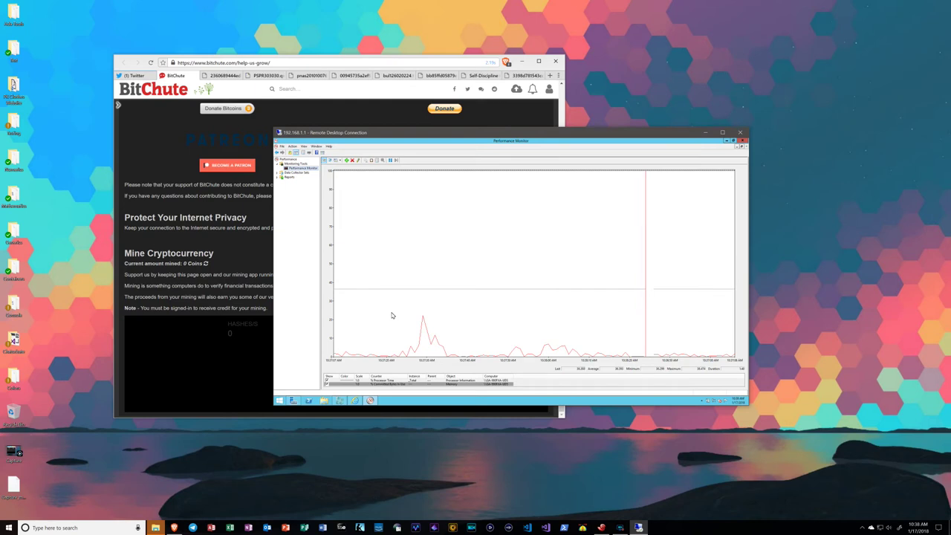
Step: Raise the remote server's BitChute miner to 20 threads and return to the performance graph
{"action": "left_click", "coordinate": [361, 400]}
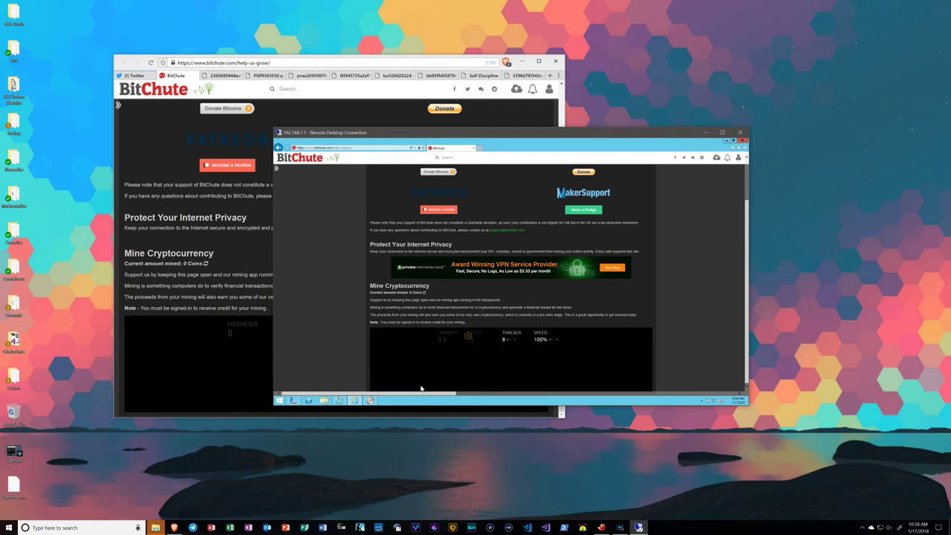
{"action": "left_click", "coordinate": [509, 339]}
{"action": "left_click", "coordinate": [509, 339]}
{"action": "left_click", "coordinate": [510, 340]}
{"action": "left_click", "coordinate": [509, 341]}
{"action": "left_click", "coordinate": [509, 342]}
{"action": "left_click", "coordinate": [509, 342]}
{"action": "left_click", "coordinate": [511, 342]}
{"action": "left_click", "coordinate": [509, 342]}
{"action": "left_click", "coordinate": [510, 341]}
{"action": "left_click", "coordinate": [369, 400]}
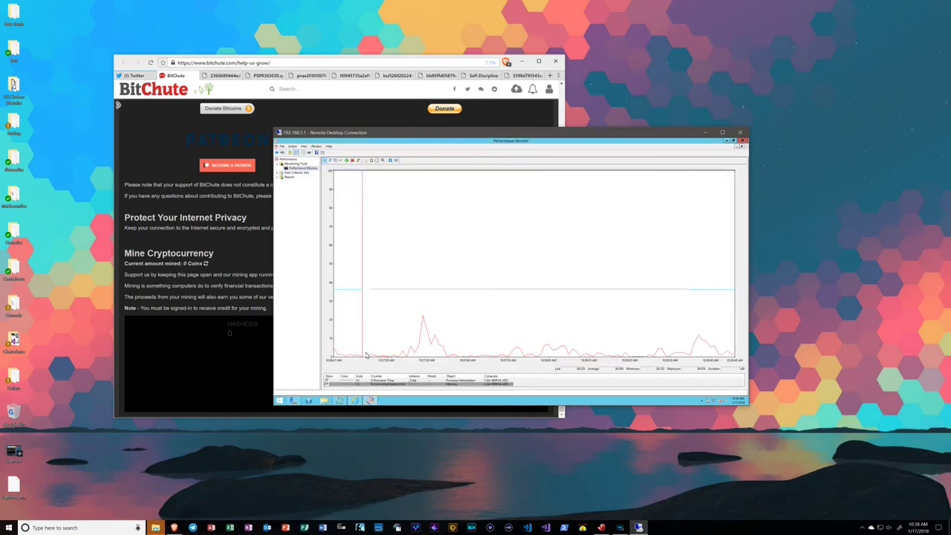
Step: Move the remote desktop and local browser windows apart and start mining on the local BitChute page
{"action": "left_click_drag", "start_coordinate": [407, 136], "coordinate": [516, 190]}
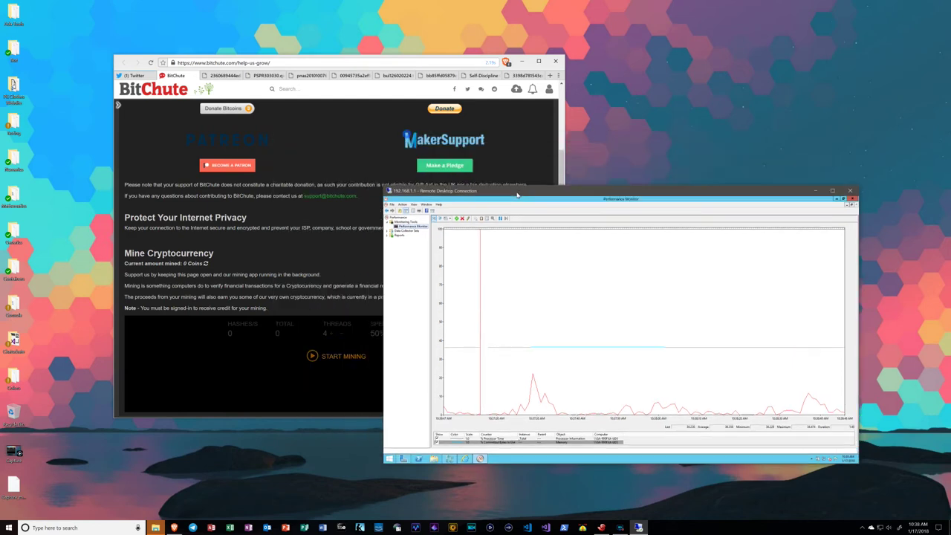
{"action": "left_click_drag", "start_coordinate": [348, 58], "coordinate": [326, 34]}
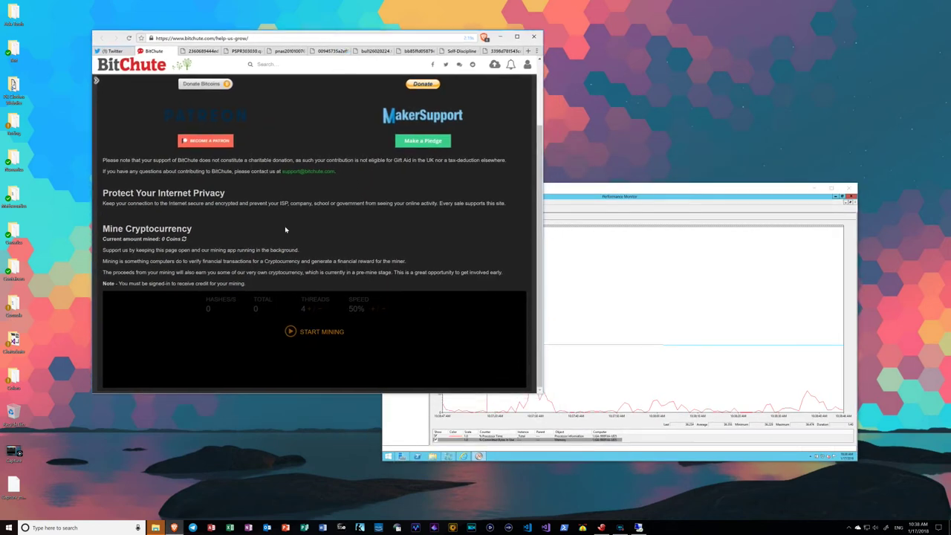
{"action": "left_click", "coordinate": [322, 331]}
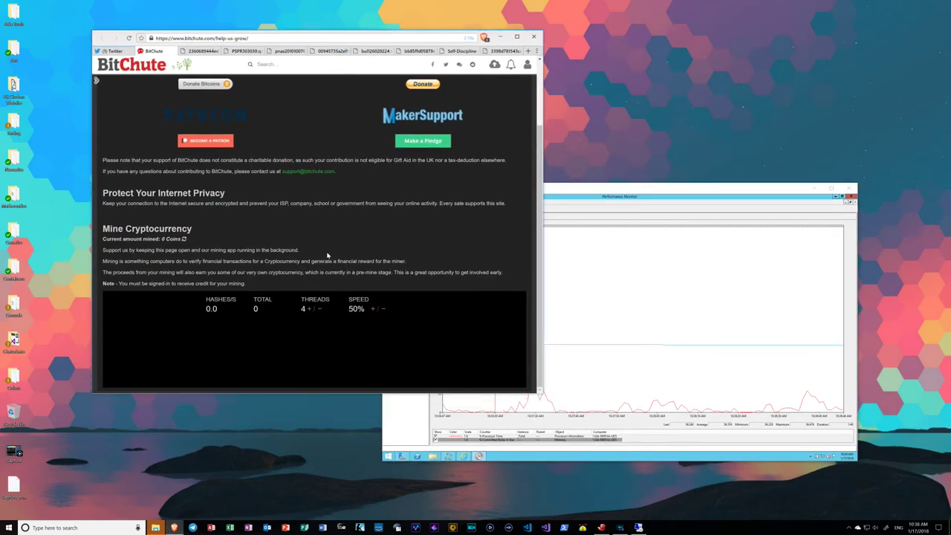
Step: Set the local BitChute miner to 10 threads and 100% speed
{"action": "left_click", "coordinate": [310, 308]}
{"action": "left_click", "coordinate": [310, 309]}
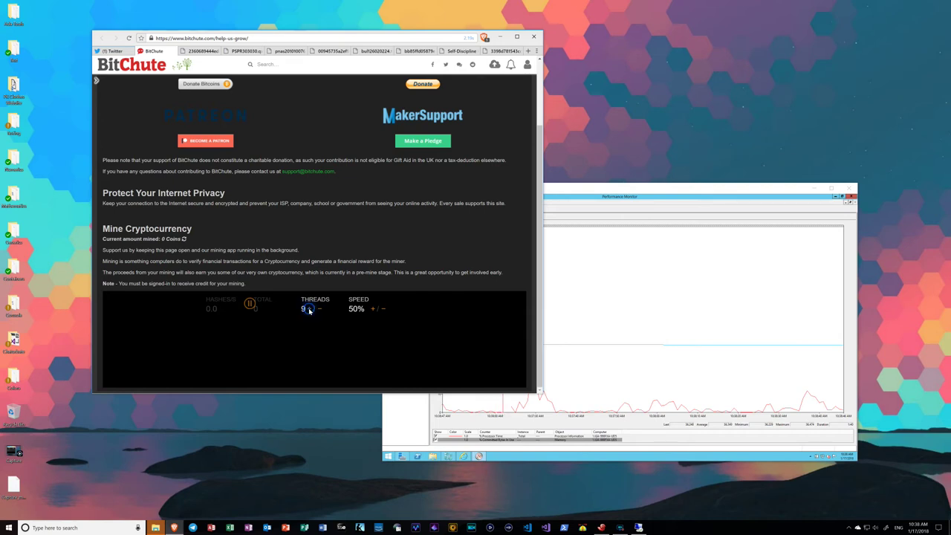
{"action": "left_click", "coordinate": [310, 309]}
{"action": "left_click", "coordinate": [311, 309]}
{"action": "double_click", "coordinate": [373, 309]}
{"action": "left_click", "coordinate": [373, 309]}
{"action": "left_click", "coordinate": [373, 309]}
{"action": "left_click", "coordinate": [372, 309]}
Step: Check the remote performance graph and compare the mining readouts on the remote and local BitChute pages
{"action": "left_click", "coordinate": [565, 192]}
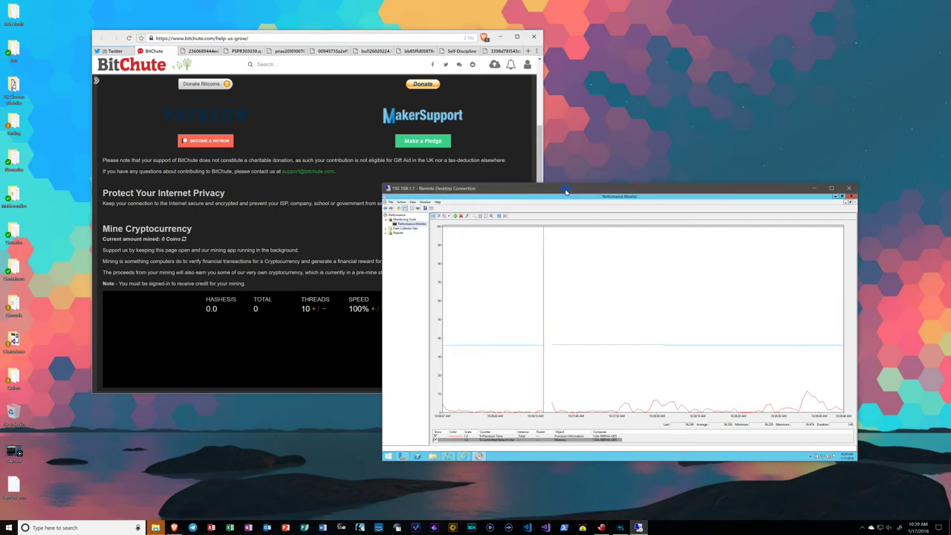
{"action": "left_click", "coordinate": [462, 456]}
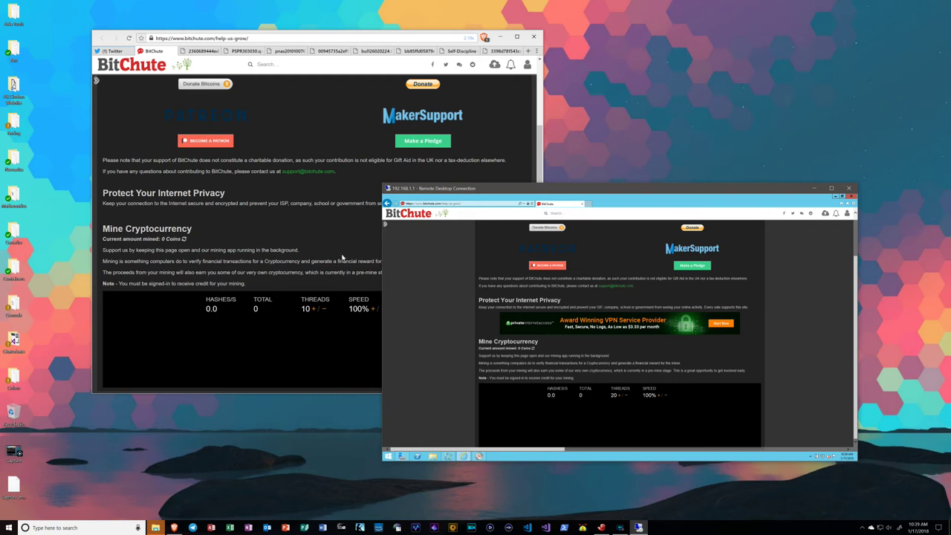
{"action": "left_click", "coordinate": [346, 312]}
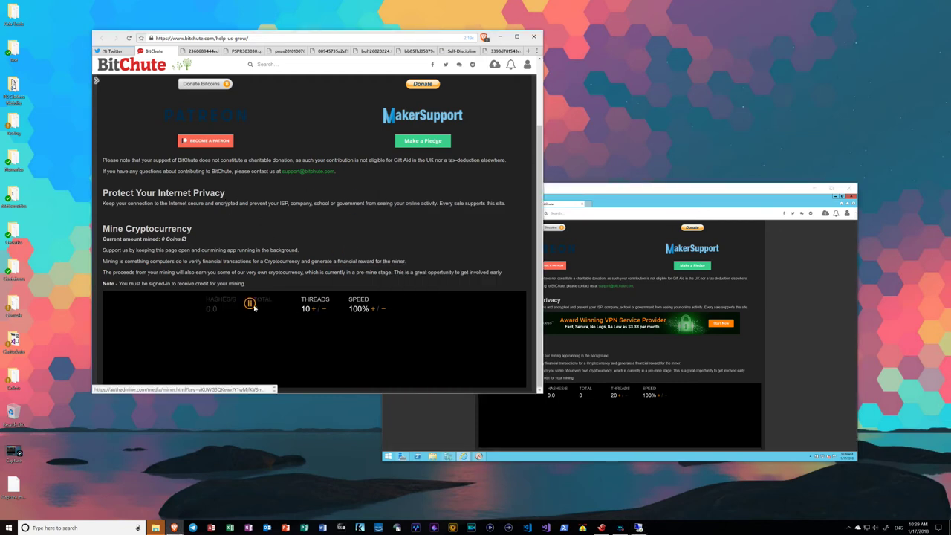
{"action": "left_click", "coordinate": [572, 192]}
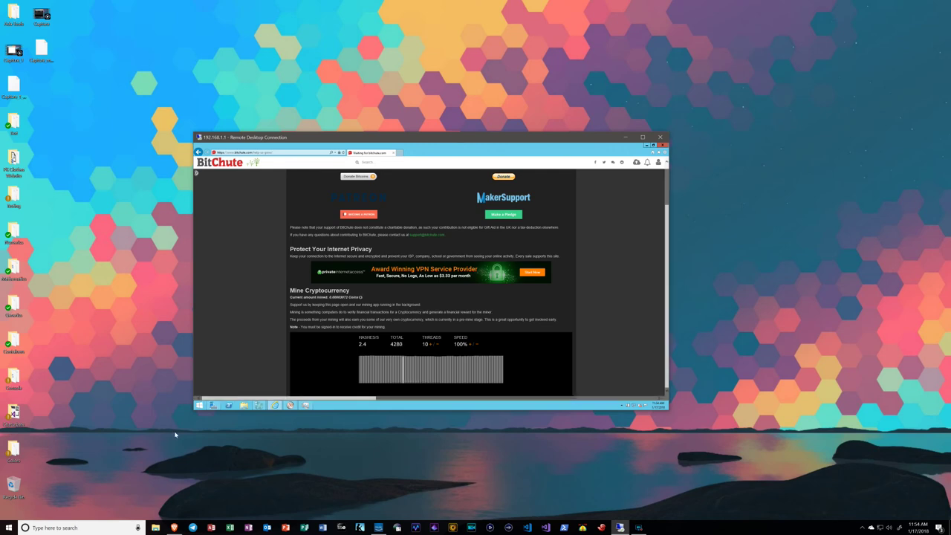
Step: Open Windows Firewall with Advanced Security on the remote server, maximize it and show the inbound rules
{"action": "left_click", "coordinate": [199, 405]}
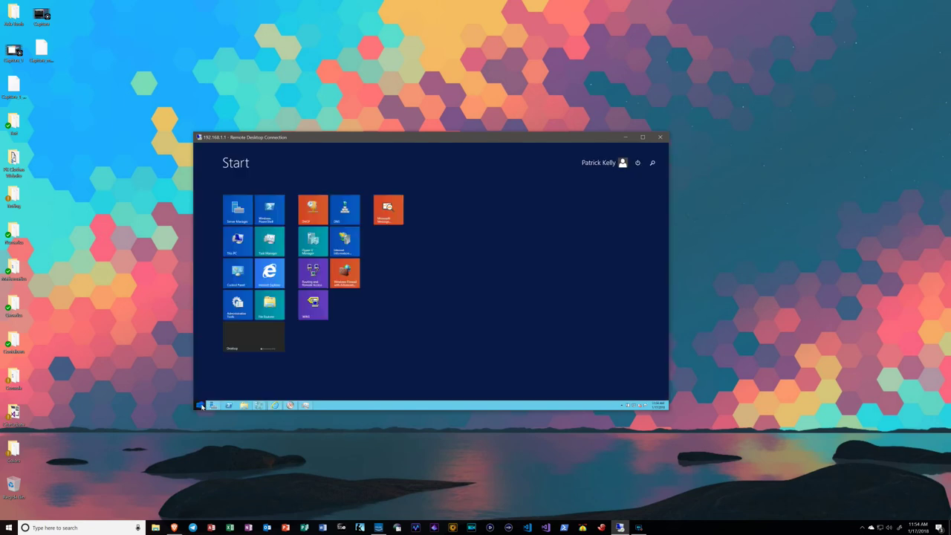
{"action": "left_click", "coordinate": [345, 275]}
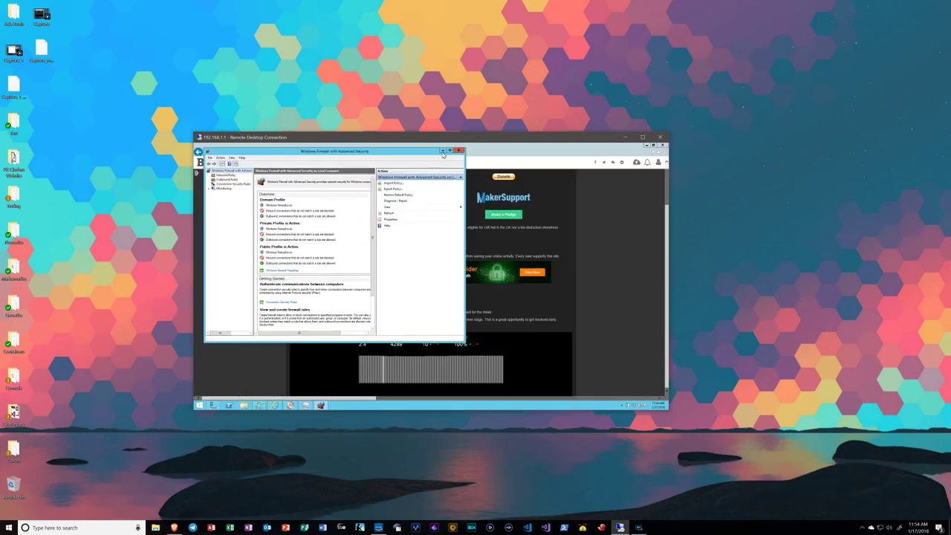
{"action": "left_click", "coordinate": [450, 150]}
{"action": "left_click", "coordinate": [213, 168]}
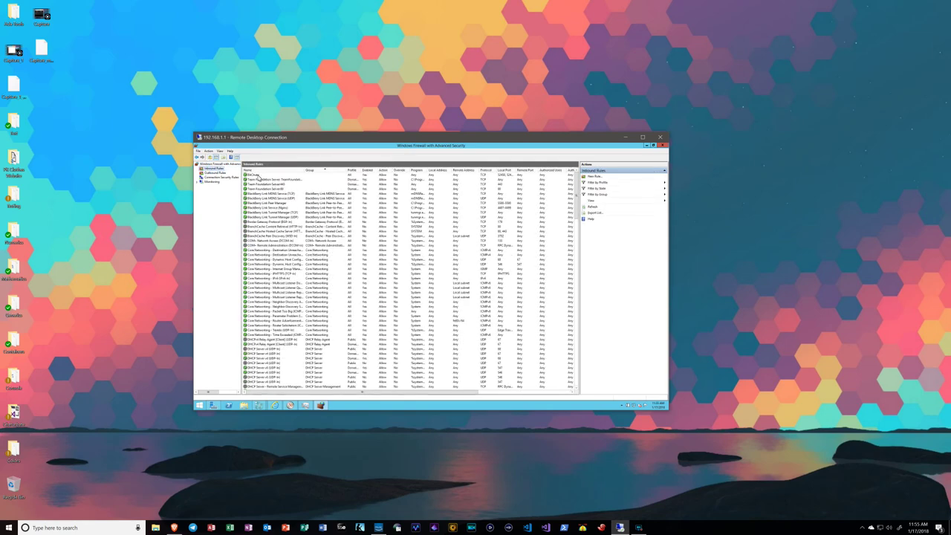
Step: Examine the protocol and local ports of the inbound BitChute firewall rule, and close its properties without changes
{"action": "double_click", "coordinate": [260, 176]}
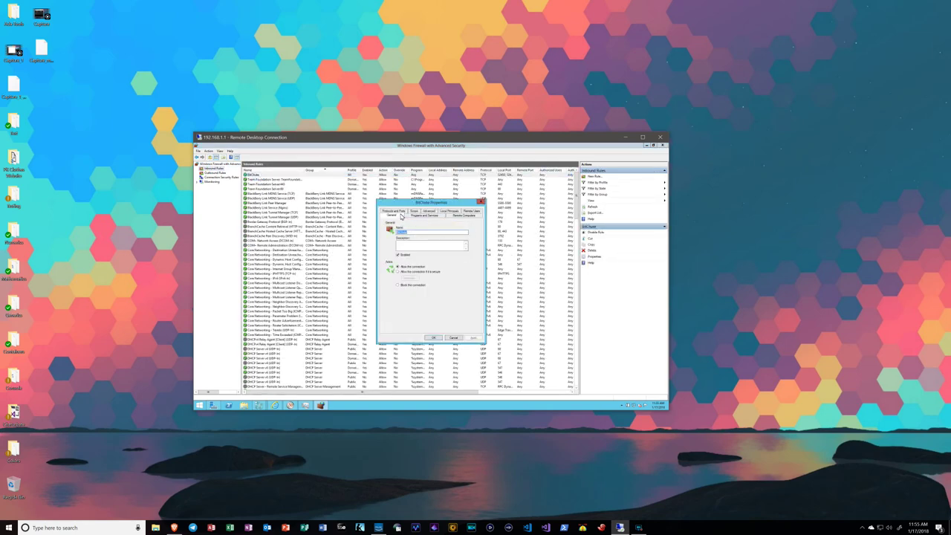
{"action": "left_click", "coordinate": [396, 212]}
{"action": "left_click_drag", "start_coordinate": [418, 206], "coordinate": [353, 204]}
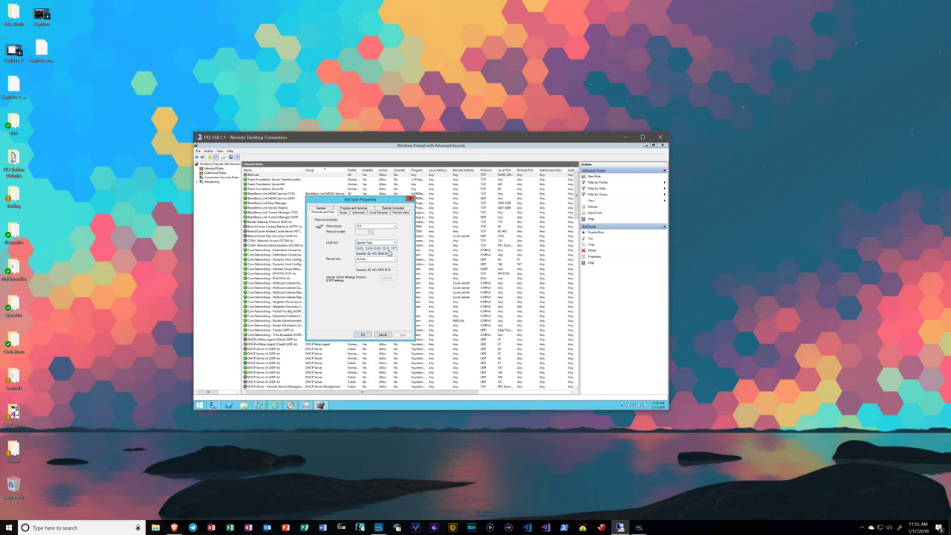
{"action": "left_click", "coordinate": [393, 249]}
{"action": "left_click", "coordinate": [383, 335]}
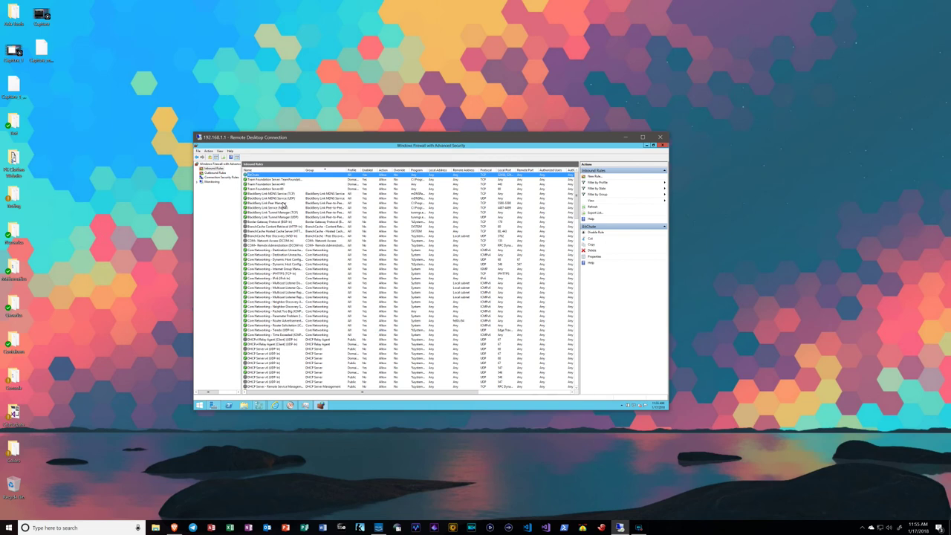
Step: Examine the protocol and remote ports of the outbound BitChute firewall rule, and close its properties without changes
{"action": "left_click", "coordinate": [218, 172]}
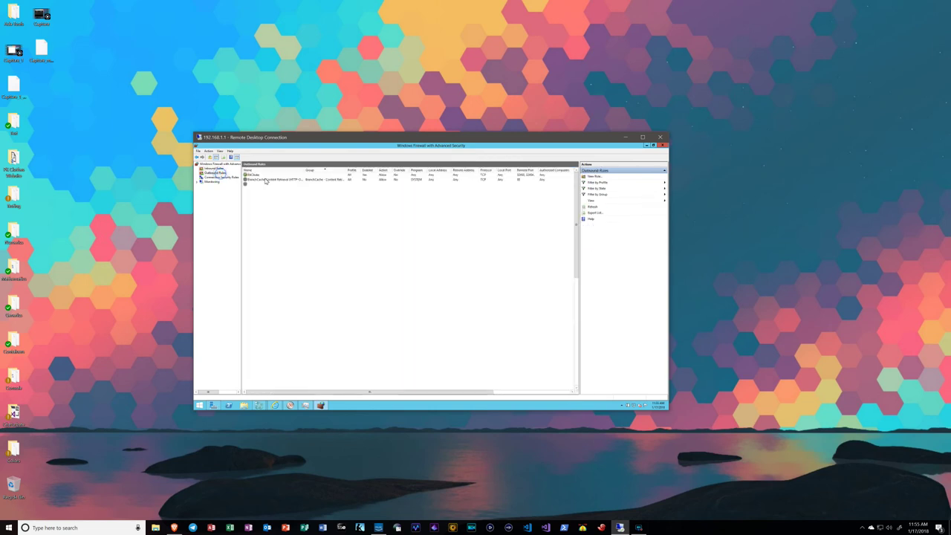
{"action": "double_click", "coordinate": [258, 175]}
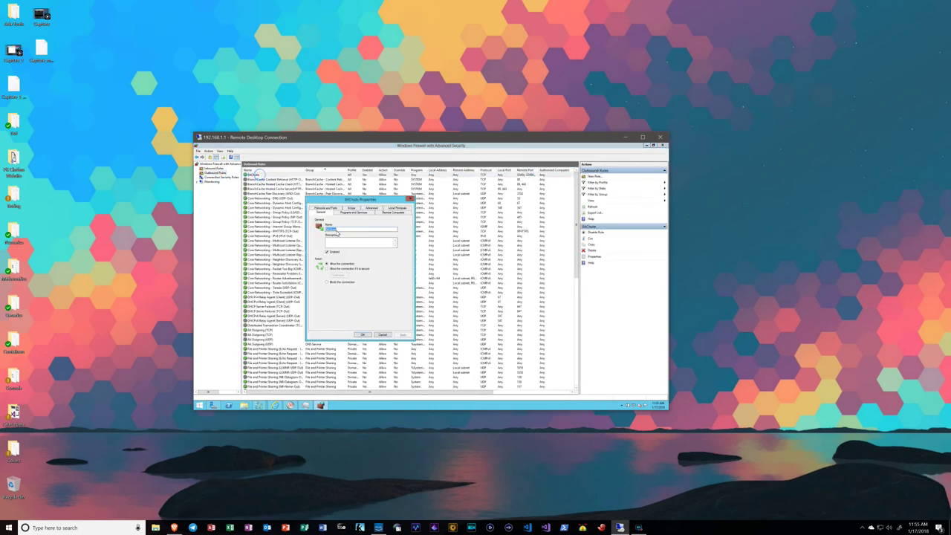
{"action": "left_click", "coordinate": [326, 211]}
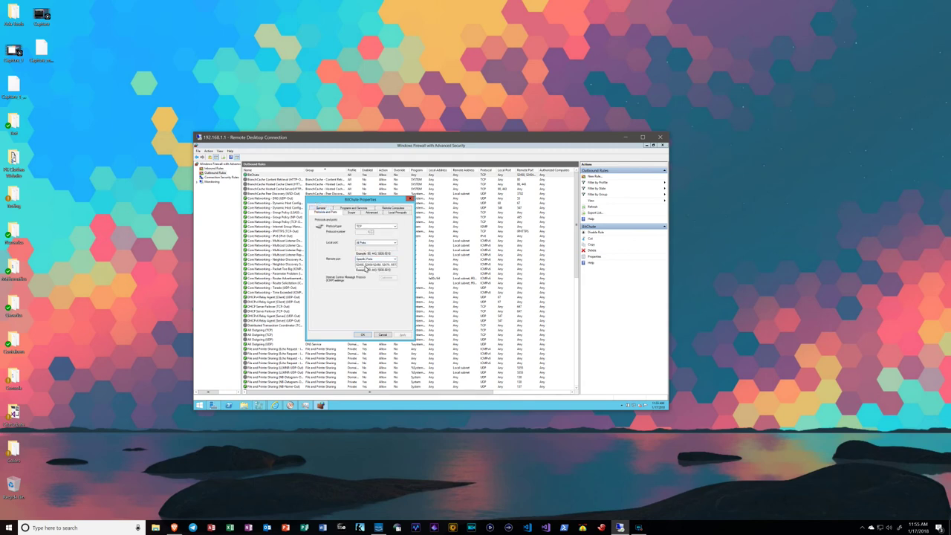
{"action": "left_click", "coordinate": [383, 334]}
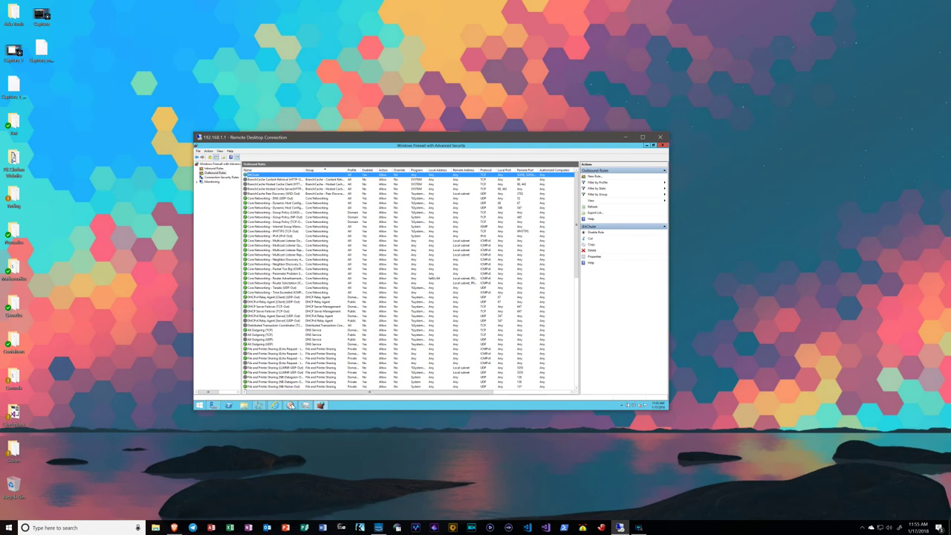
Step: Bring up the remote BitChute page and Task Manager, and check the priority of the first iexplore.exe process without changing it
{"action": "left_click", "coordinate": [273, 405]}
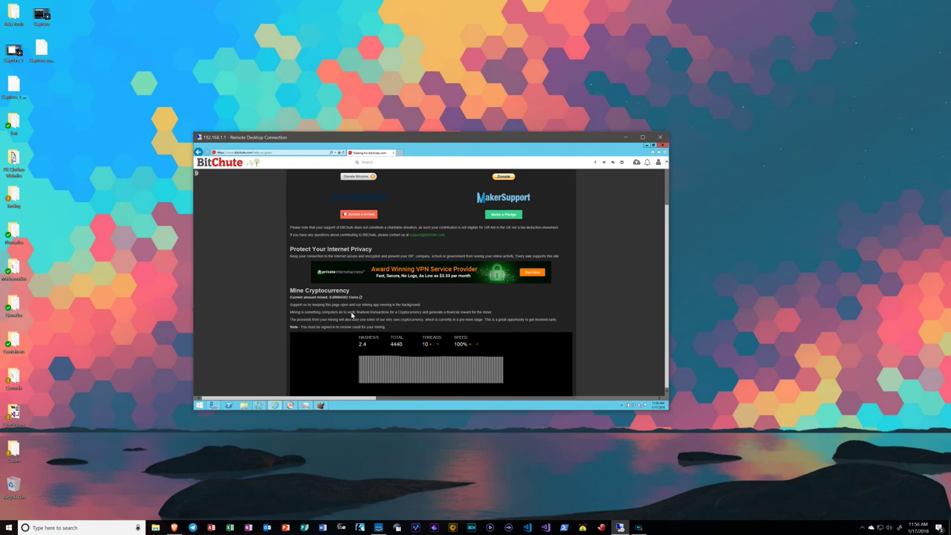
{"action": "left_click", "coordinate": [306, 404]}
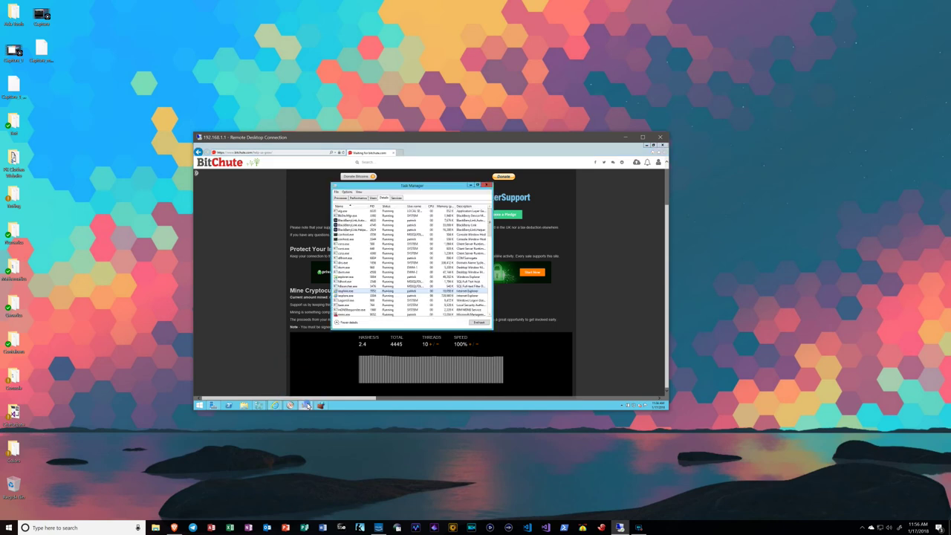
{"action": "right_click", "coordinate": [353, 294]}
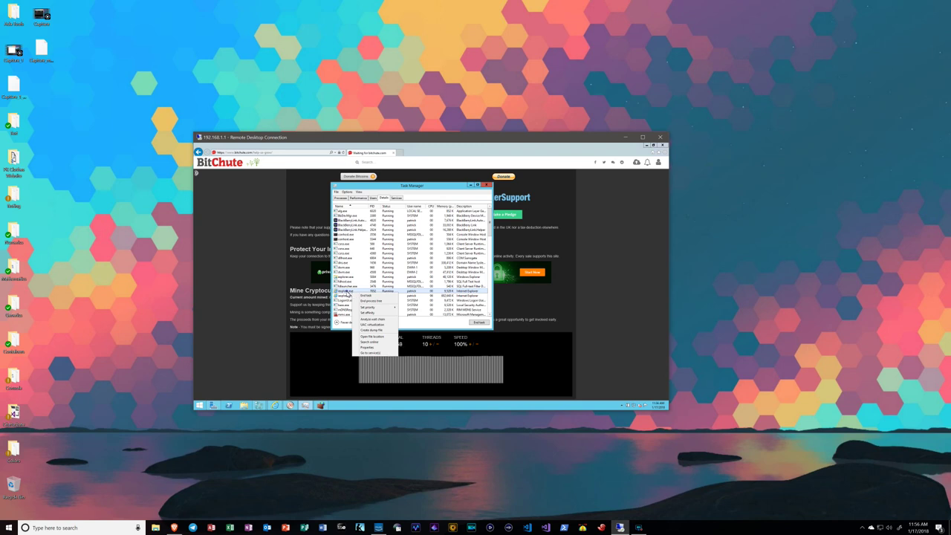
{"action": "left_click", "coordinate": [346, 292]}
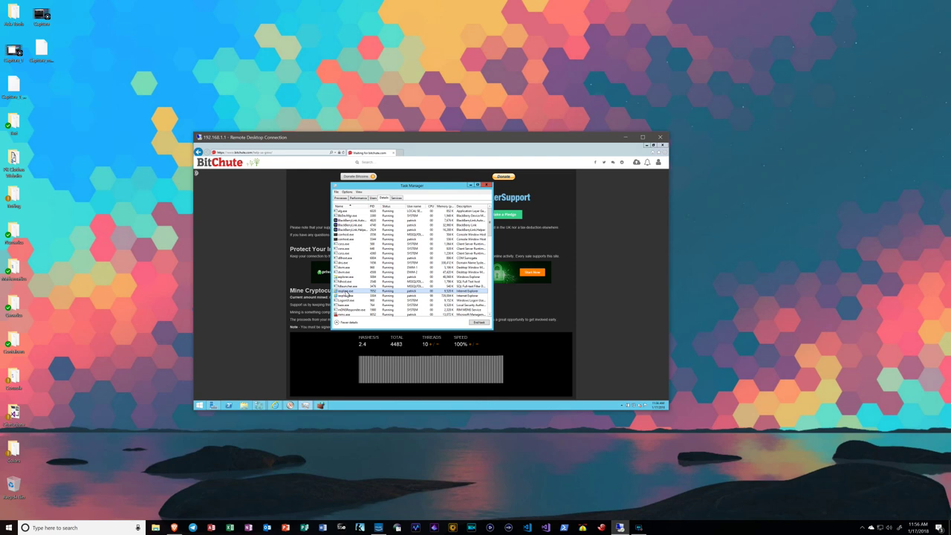
{"action": "right_click", "coordinate": [346, 294]}
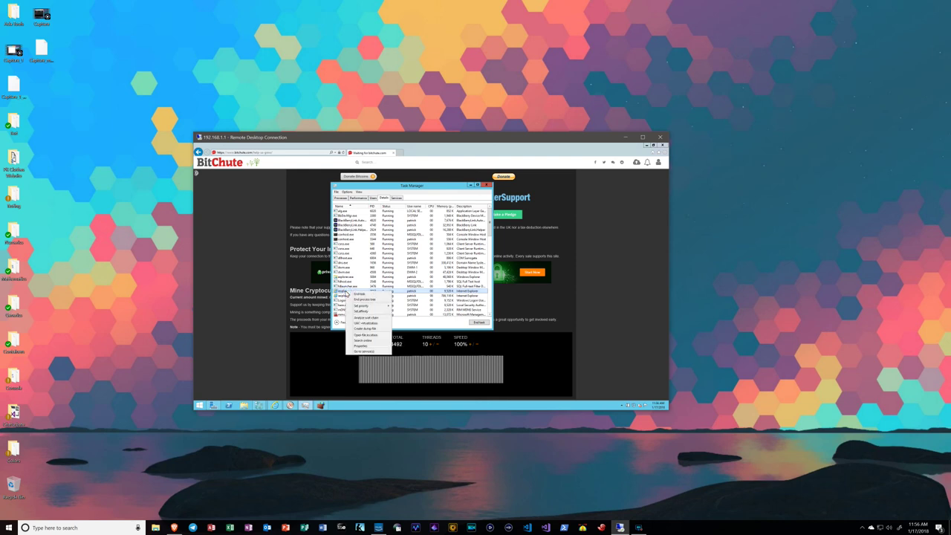
{"action": "mouse_move", "coordinate": [355, 307]}
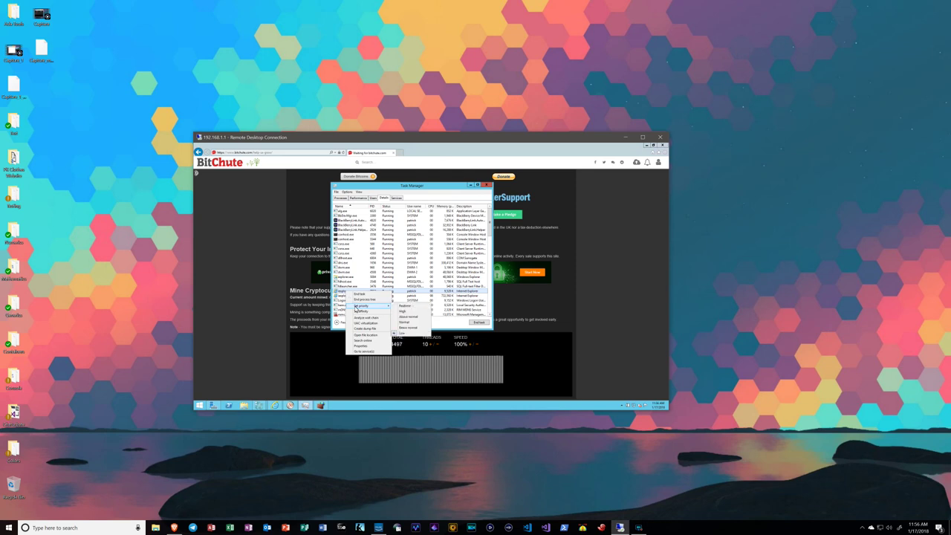
Step: Check the priority of the second iexplore.exe process without changing it, and close the remote Task Manager
{"action": "left_click", "coordinate": [340, 297]}
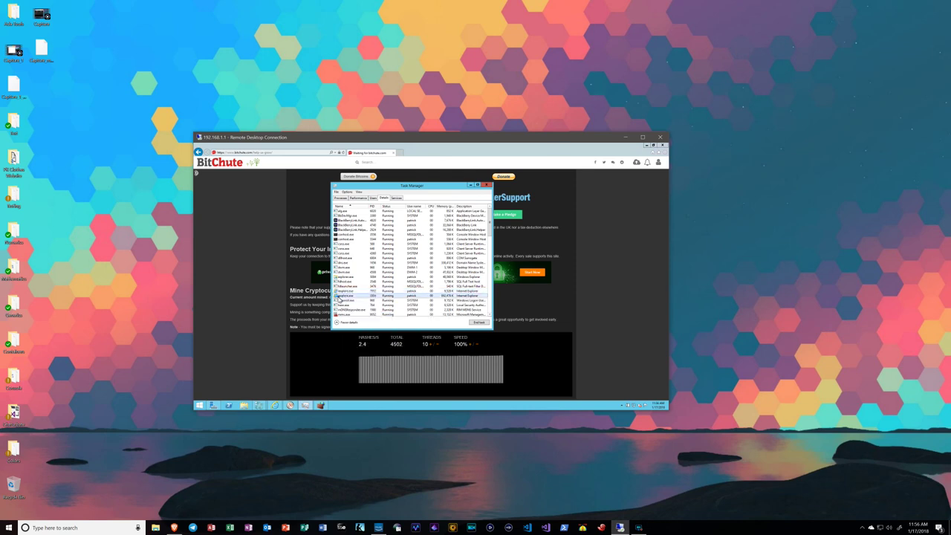
{"action": "right_click", "coordinate": [340, 297]}
{"action": "mouse_move", "coordinate": [377, 311]}
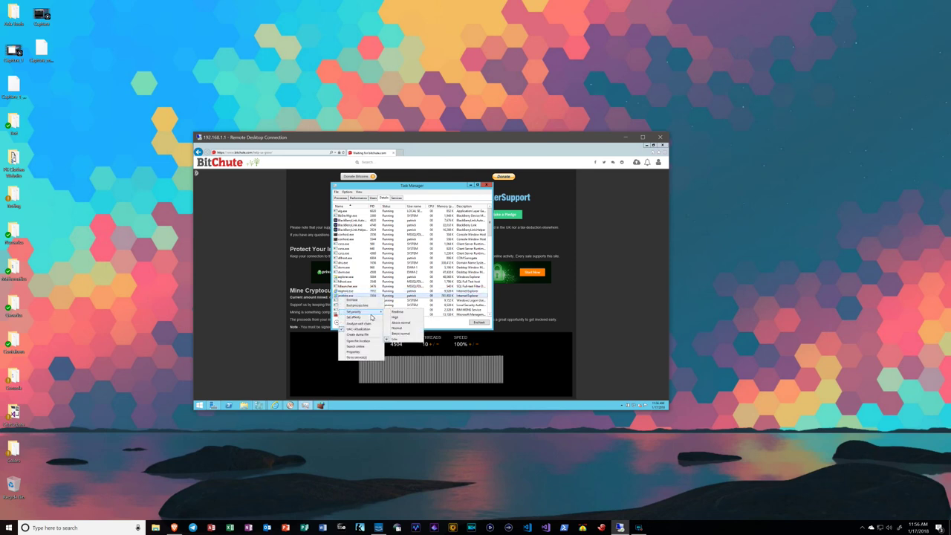
{"action": "left_click", "coordinate": [413, 188]}
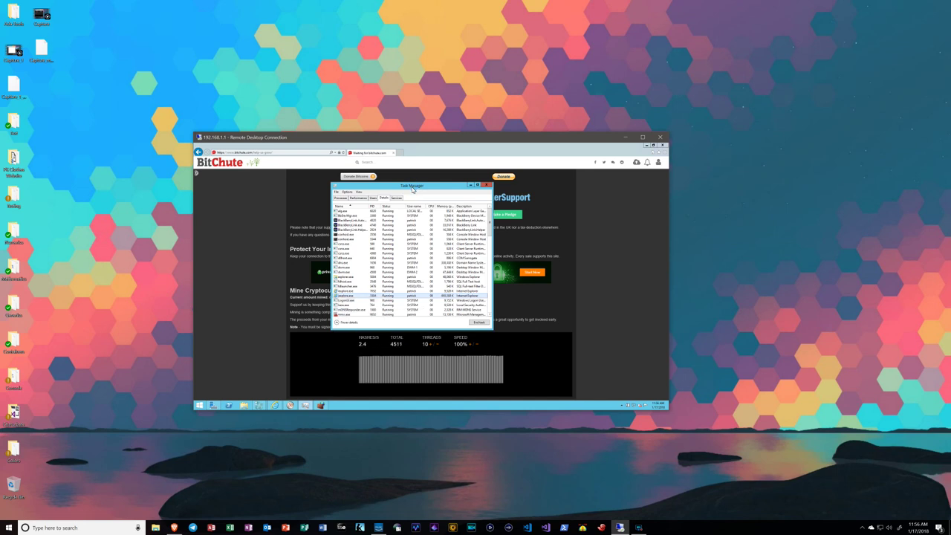
{"action": "left_click_drag", "start_coordinate": [413, 189], "coordinate": [416, 208]}
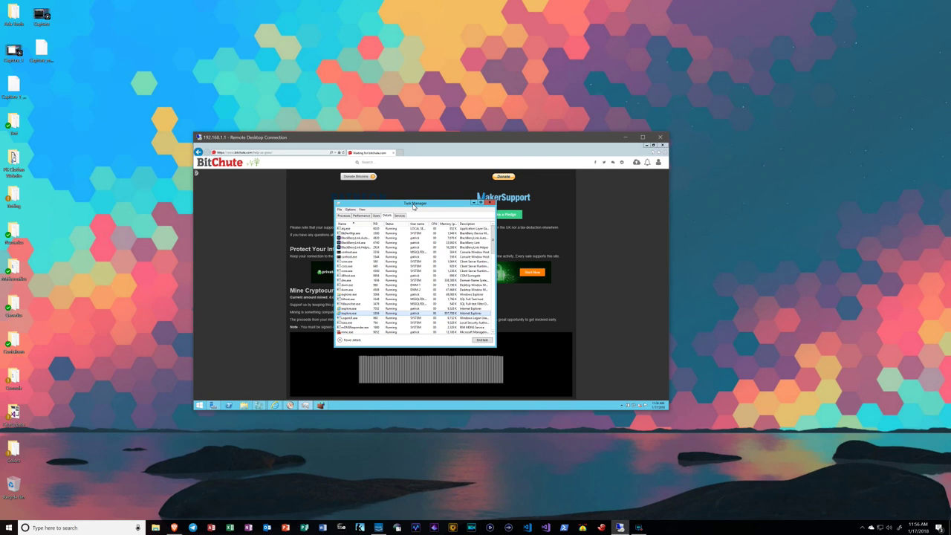
{"action": "left_click", "coordinate": [490, 202]}
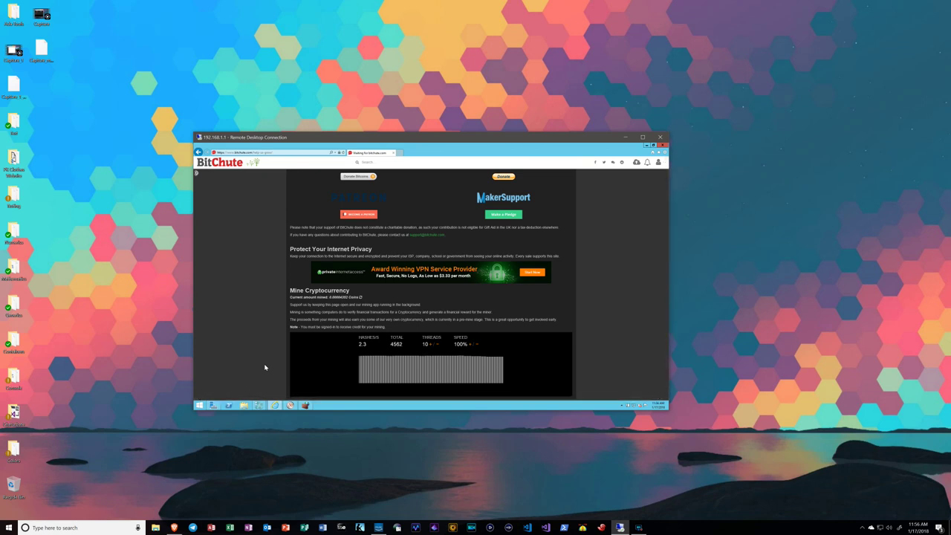
Step: Examine the remote Performance Monitor graph, and check the virtual machines' states in Hyper-V Manager before minimizing it
{"action": "left_click", "coordinate": [289, 406]}
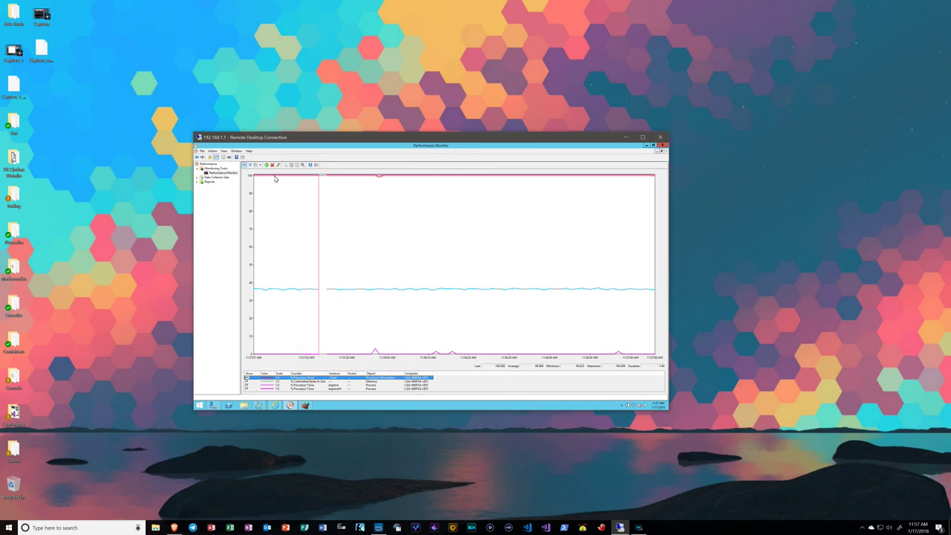
{"action": "mouse_move", "coordinate": [275, 179]}
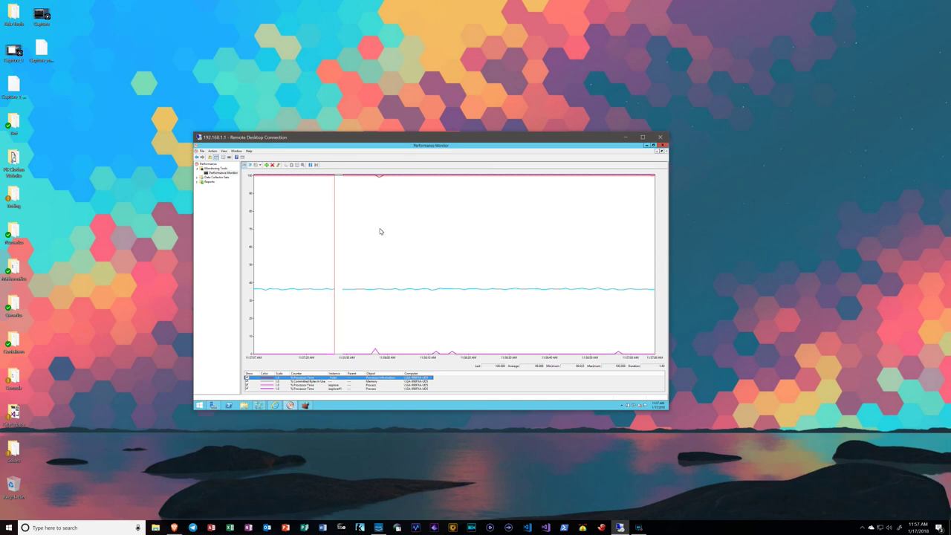
{"action": "mouse_move", "coordinate": [259, 405]}
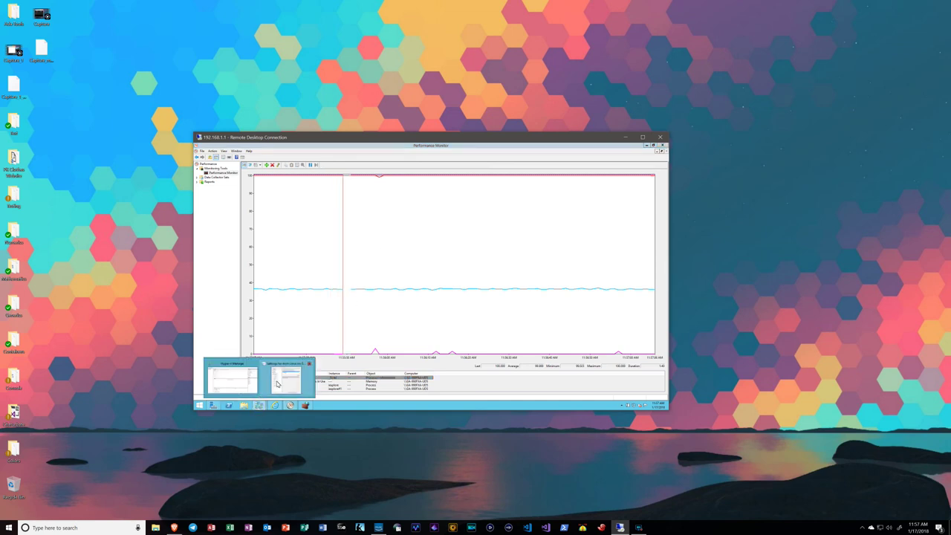
{"action": "left_click", "coordinate": [232, 380]}
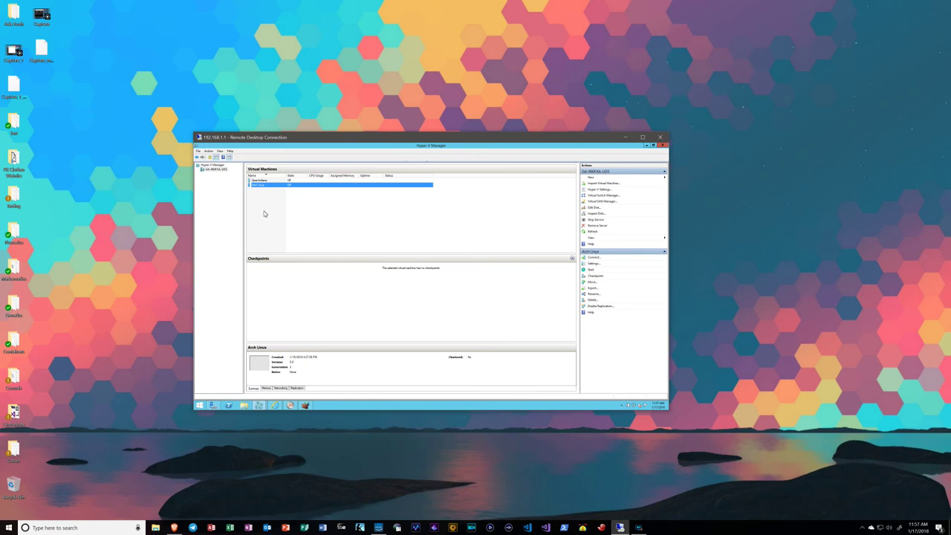
{"action": "left_click", "coordinate": [644, 146]}
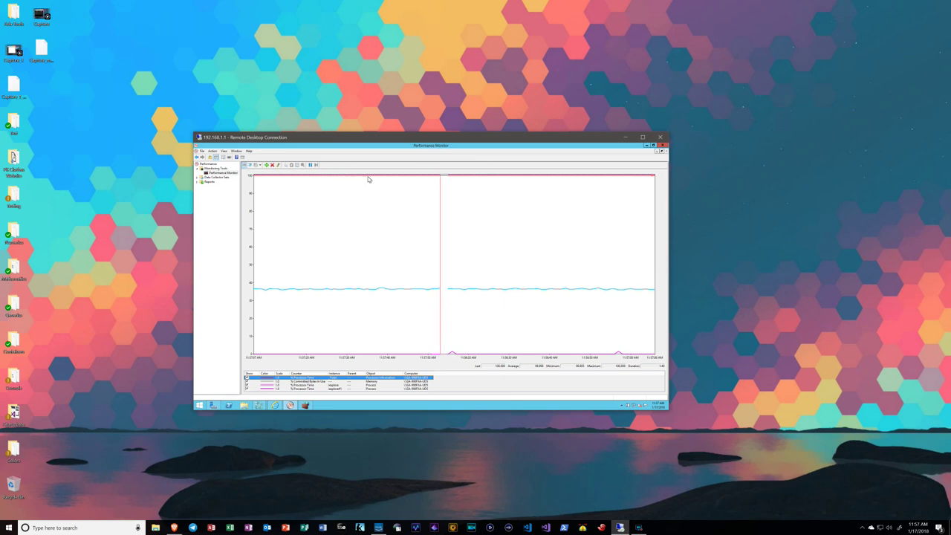
Step: Examine the processor time and committed memory lines in Performance Monitor, and return to the remote BitChute mining page
{"action": "mouse_move", "coordinate": [367, 179]}
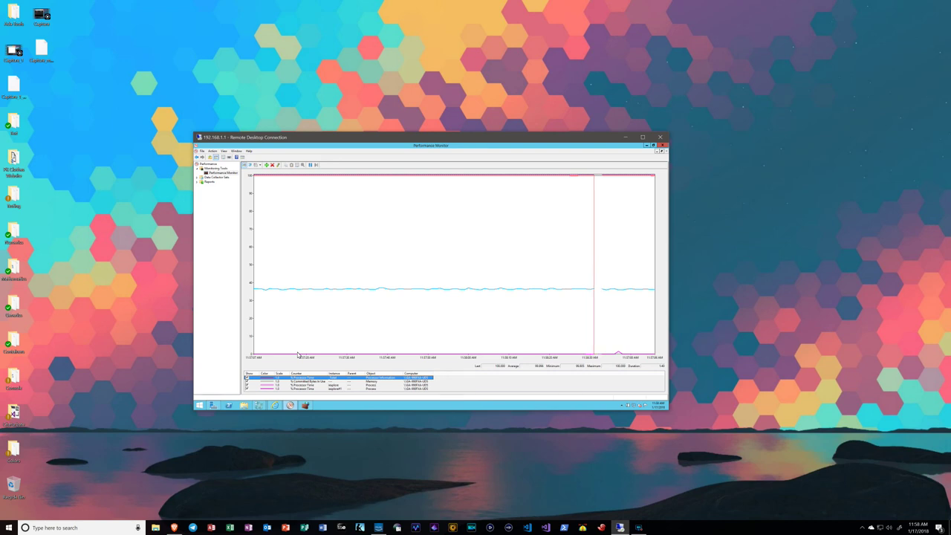
{"action": "left_click", "coordinate": [274, 405]}
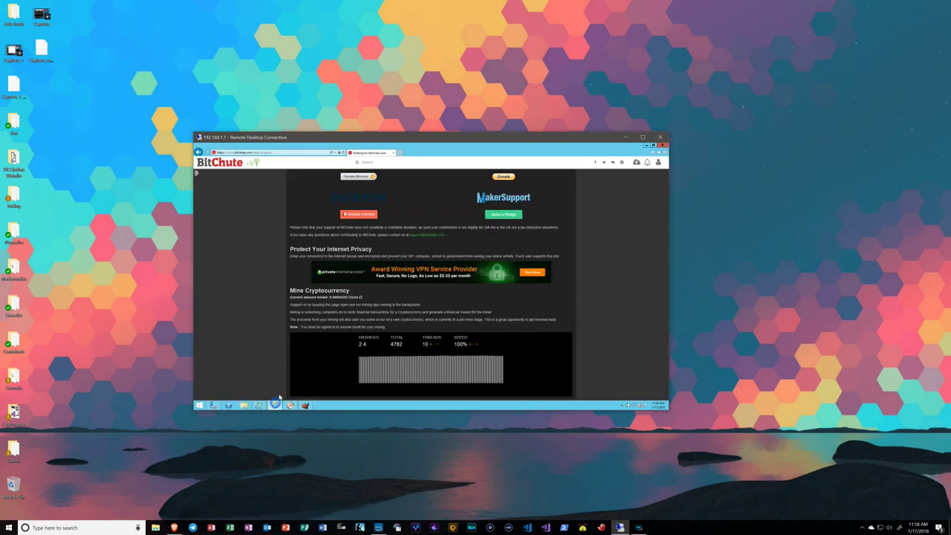